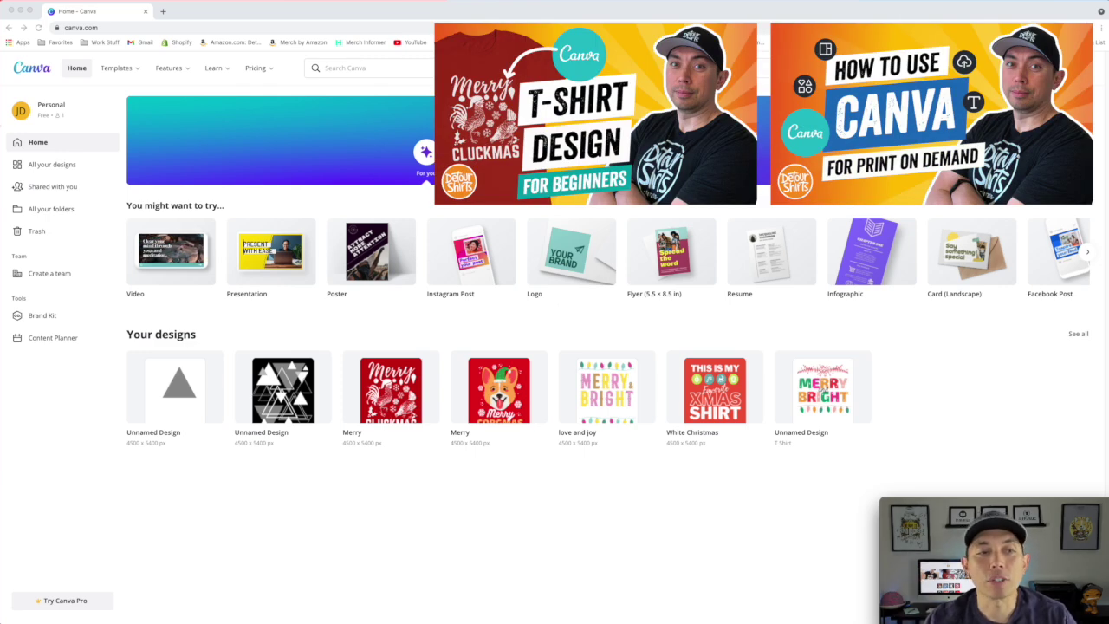
Browse Canva's Free, Pro and Enterprise pricing page, then return to the home dashboard.
{"action": "left_click", "coordinate": [258, 69]}
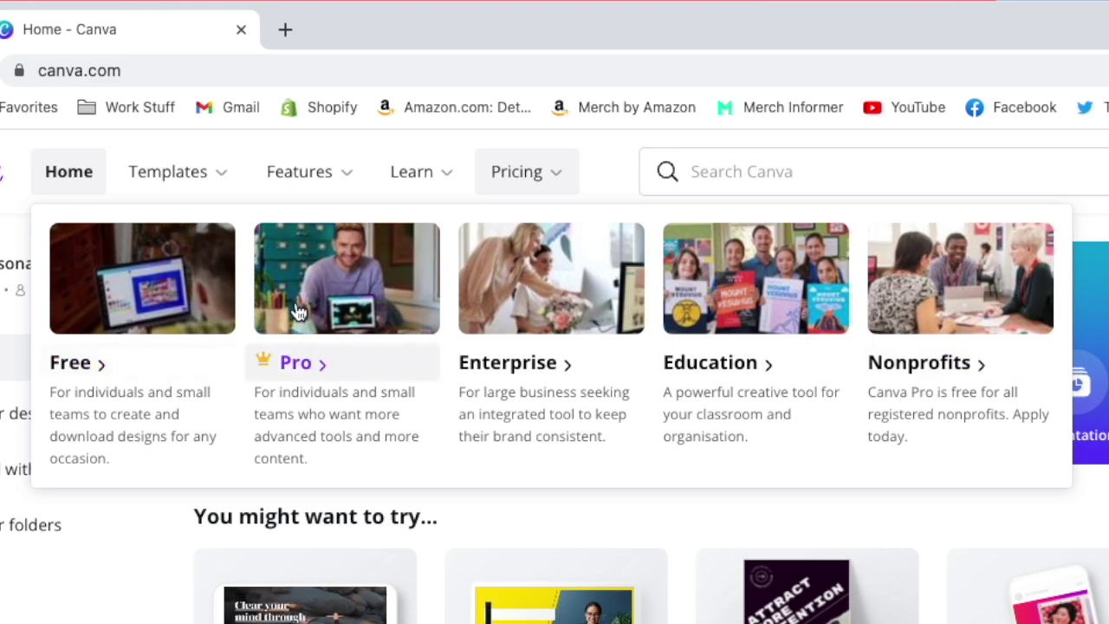
{"action": "left_click", "coordinate": [121, 320]}
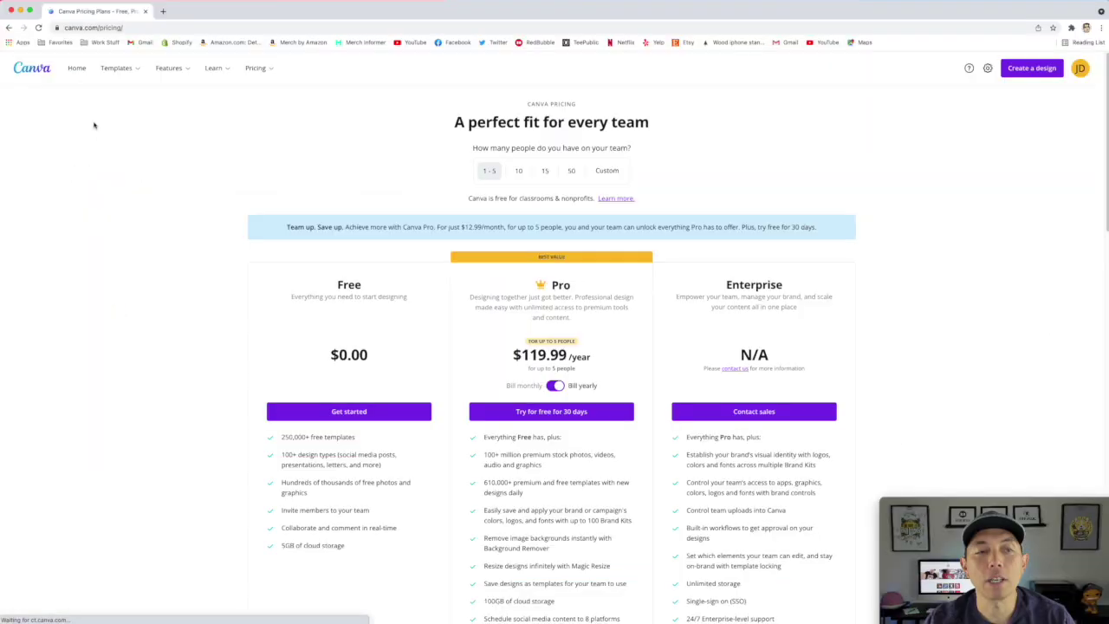
{"action": "scroll", "coordinate": [459, 311], "scroll_direction": "down", "scroll_amount": 2}
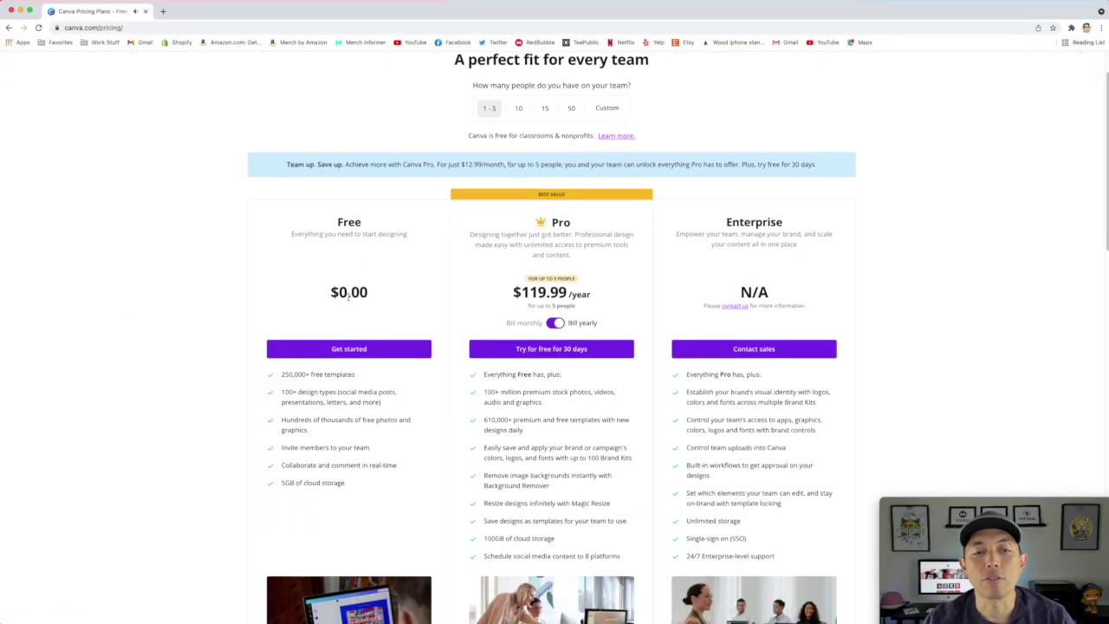
{"action": "scroll", "coordinate": [342, 300], "scroll_direction": "down", "scroll_amount": 2}
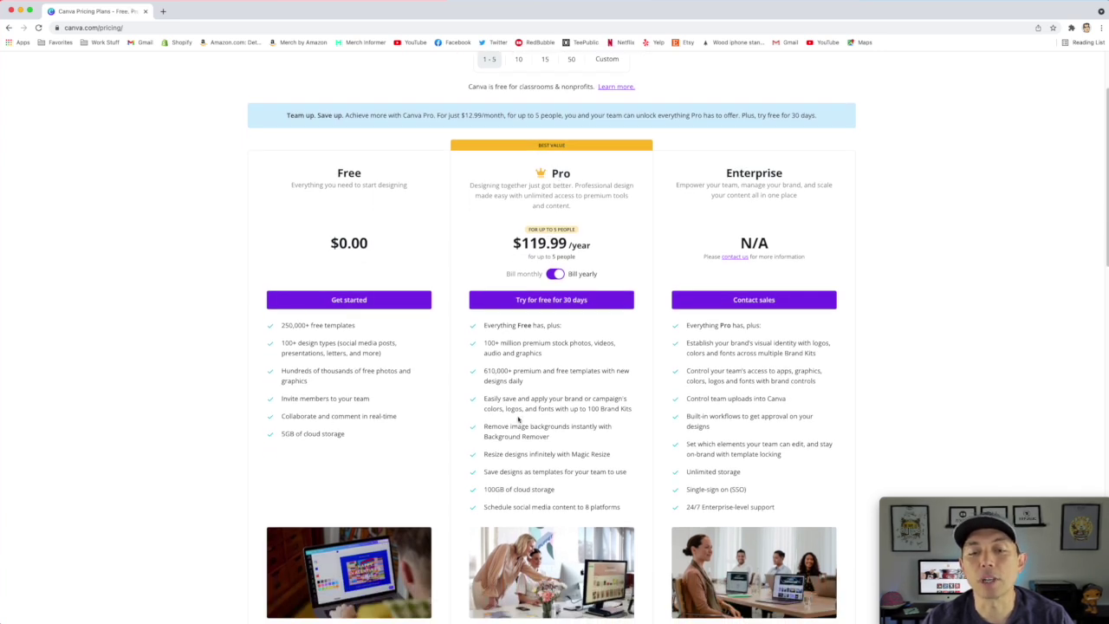
{"action": "scroll", "coordinate": [520, 268], "scroll_direction": "down", "scroll_amount": 1}
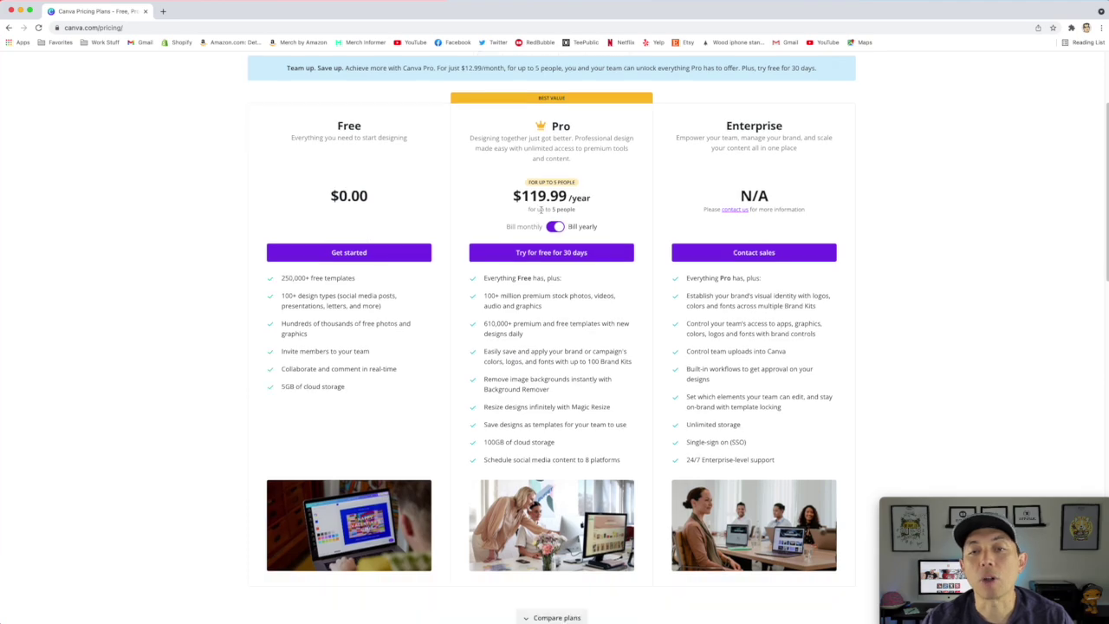
{"action": "scroll", "coordinate": [535, 273], "scroll_direction": "up", "scroll_amount": 1}
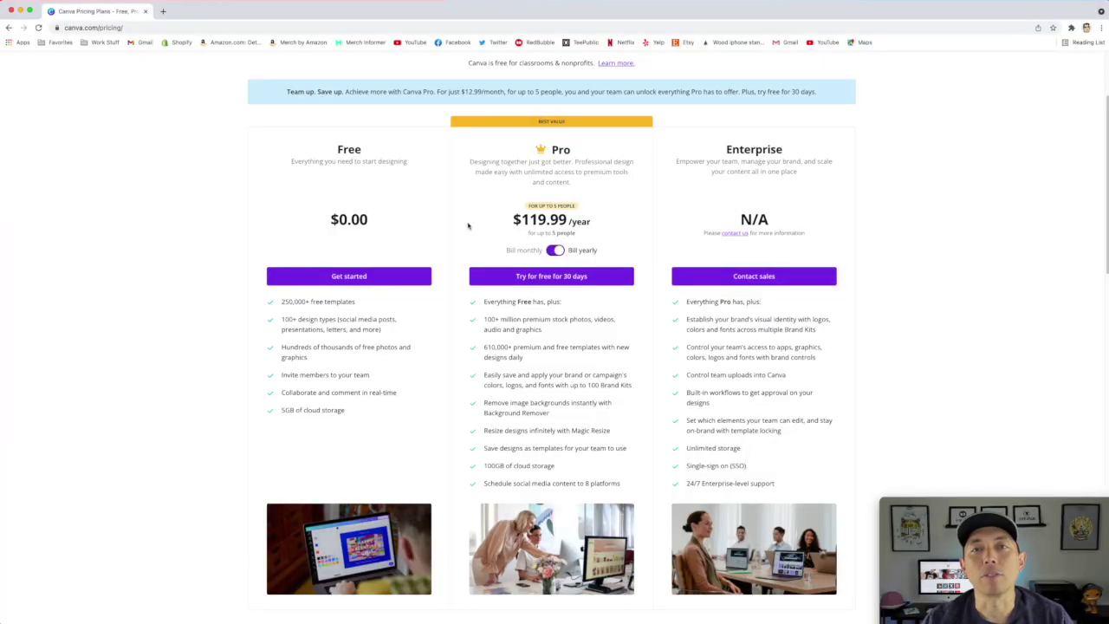
{"action": "scroll", "coordinate": [463, 252], "scroll_direction": "up", "scroll_amount": 3}
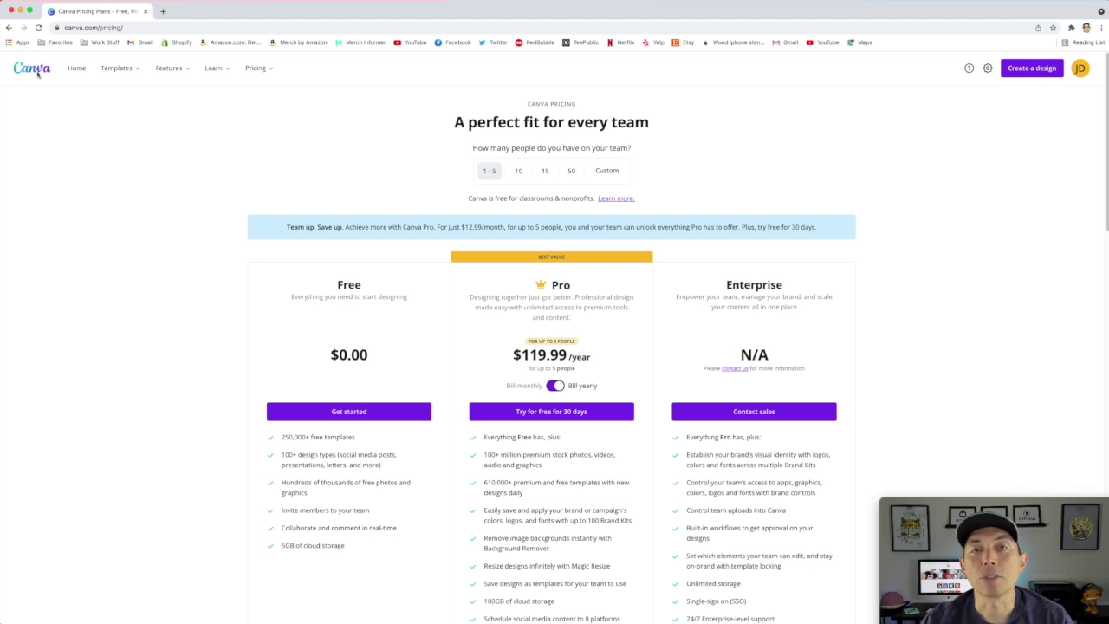
{"action": "left_click", "coordinate": [76, 68]}
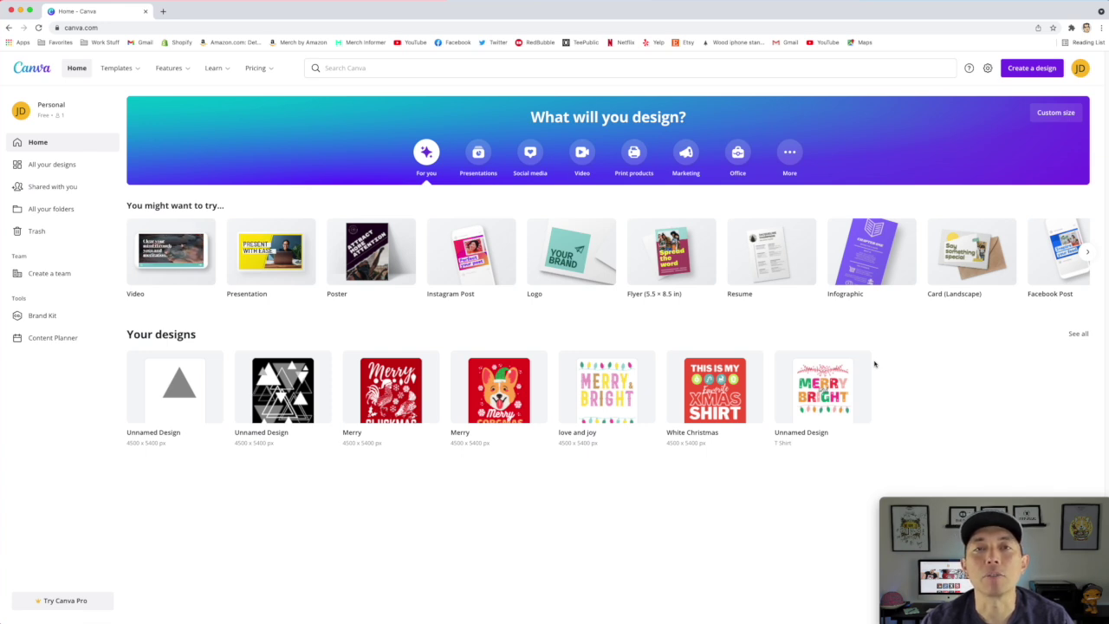
Leave Canva and bring up Photopea's start screen at photopea.com.
{"action": "mouse_move", "coordinate": [597, 259]}
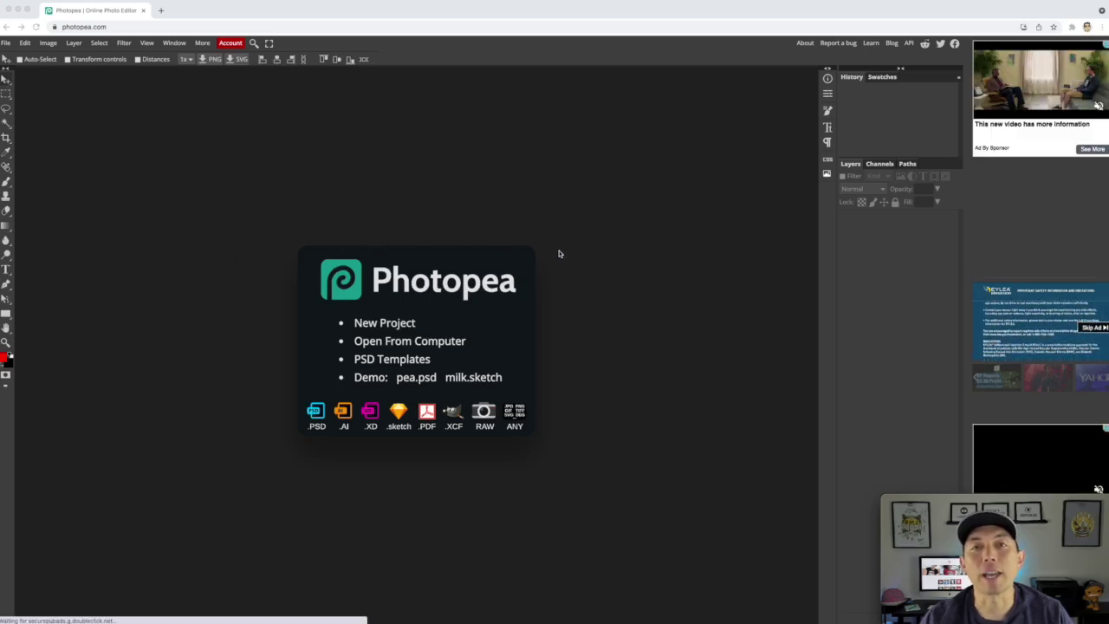
Start a new Photopea project at 300 DPI with a width of 4500 px.
{"action": "left_click", "coordinate": [376, 322]}
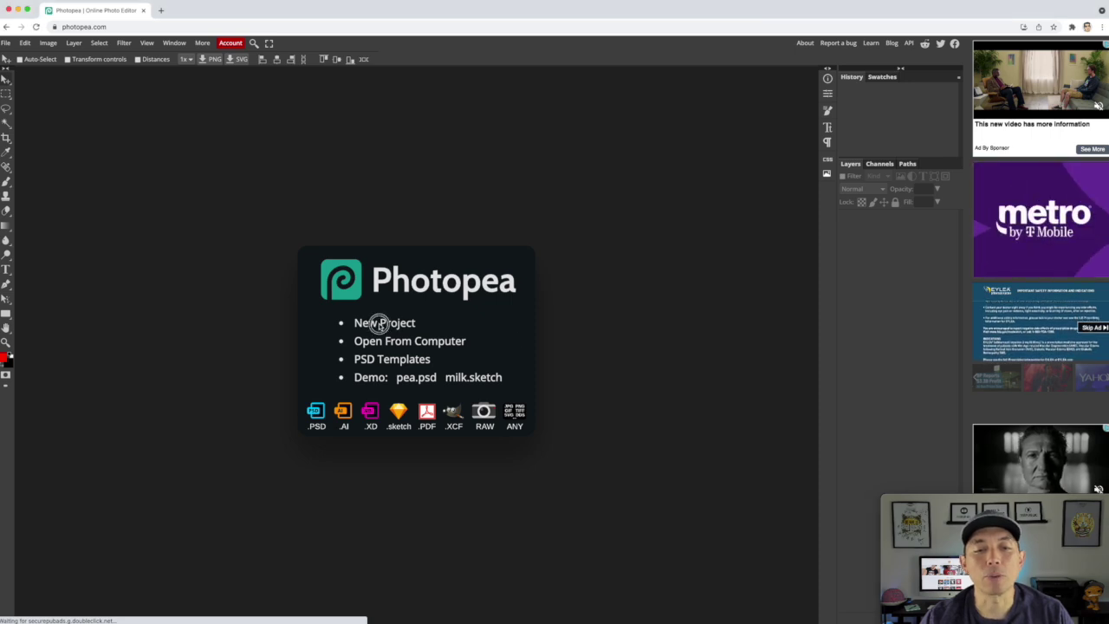
{"action": "left_click", "coordinate": [373, 323]}
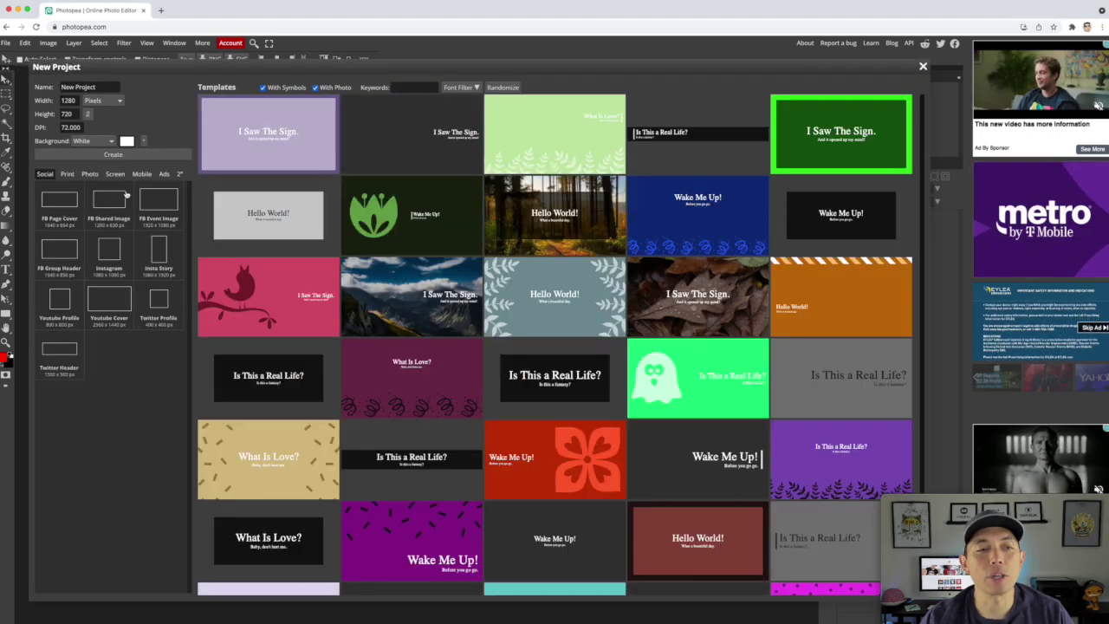
{"action": "double_click", "coordinate": [67, 99]}
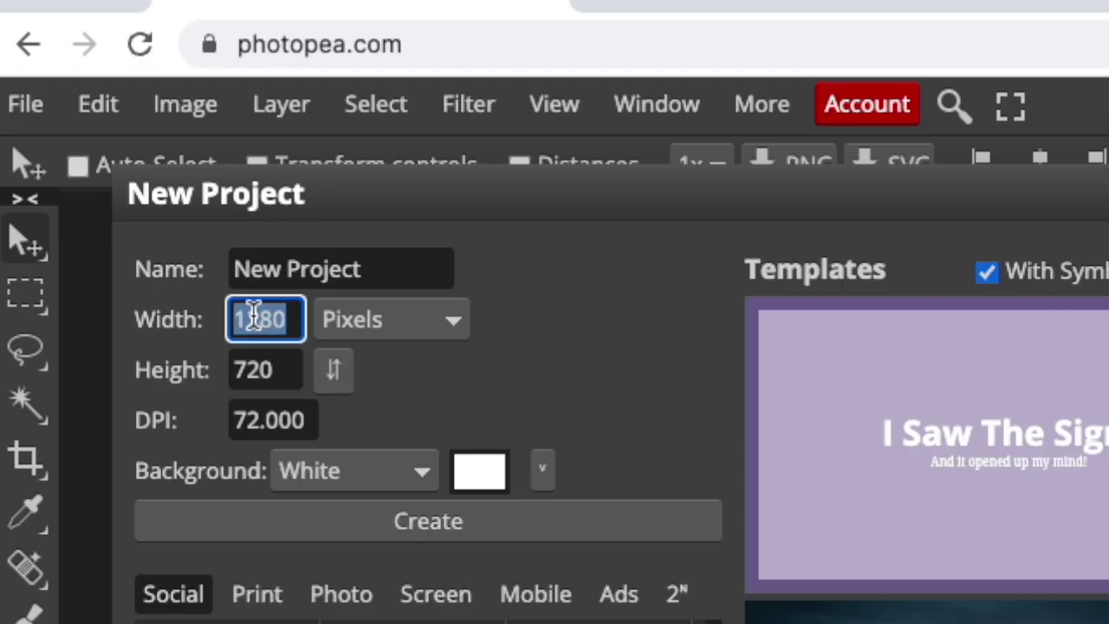
{"action": "double_click", "coordinate": [267, 422]}
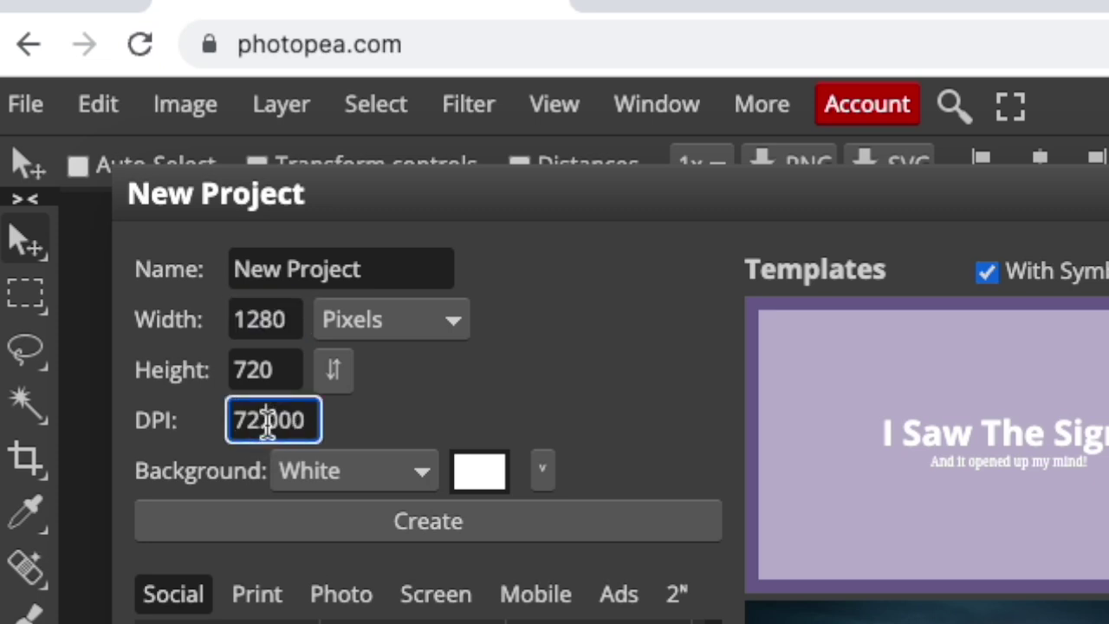
{"action": "type", "text": "300"}
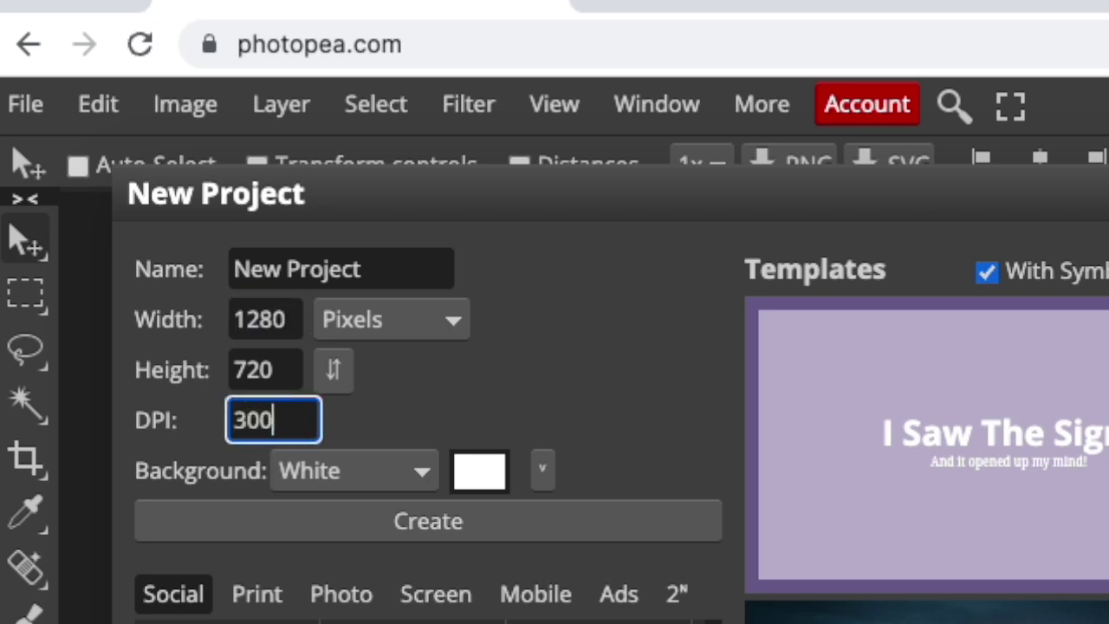
{"action": "double_click", "coordinate": [257, 321]}
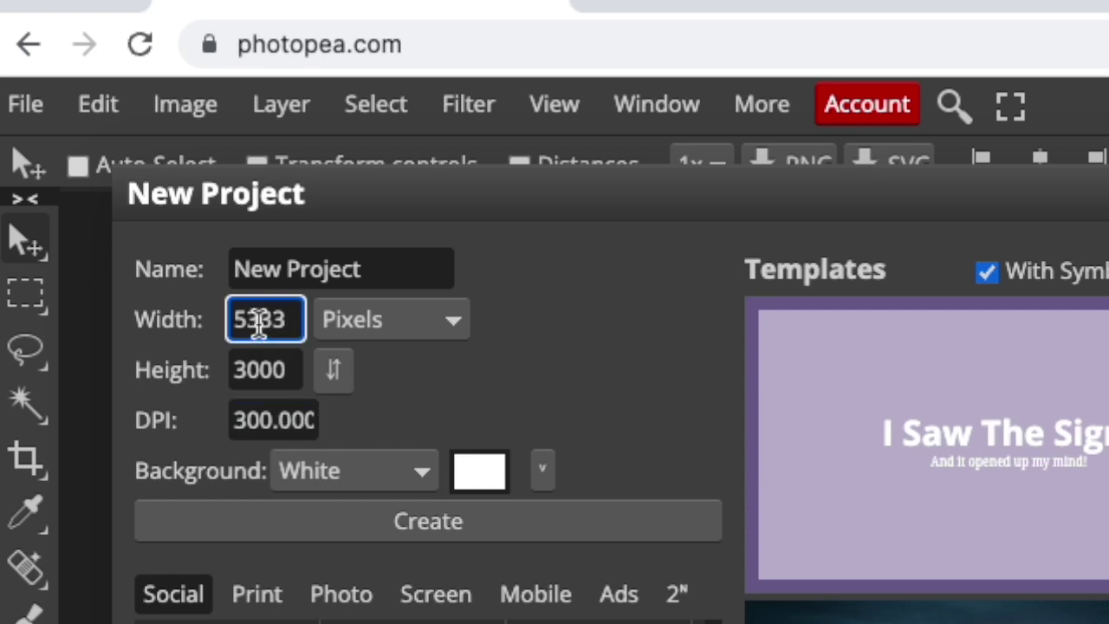
{"action": "double_click", "coordinate": [258, 322]}
{"action": "type", "text": "4500"}
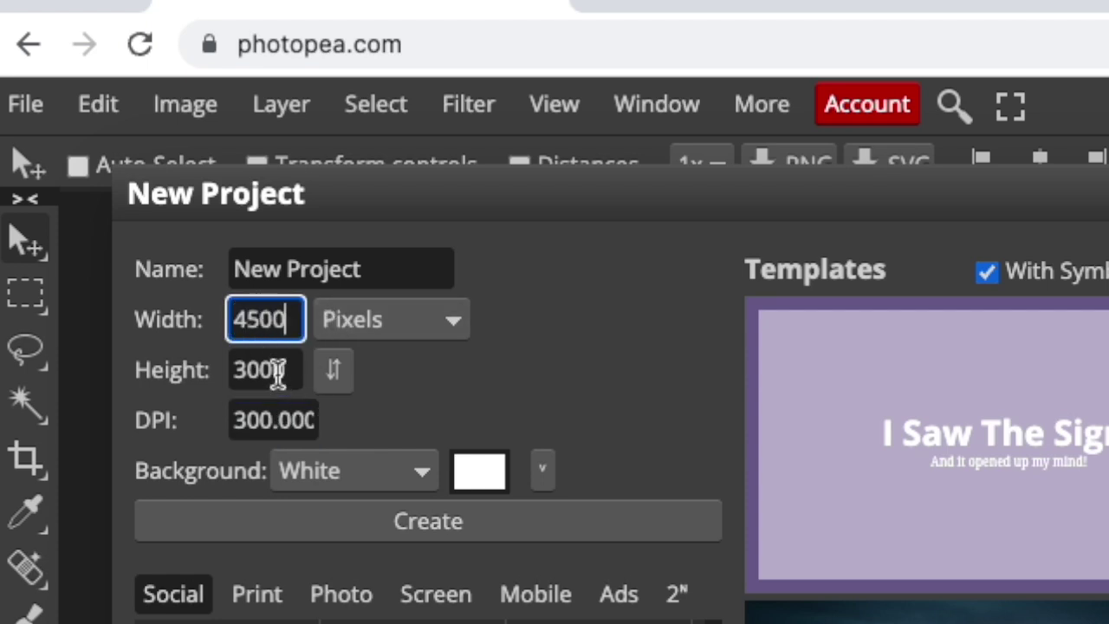
Set the height to 5400 px, choose a transparent background, and create the canvas.
{"action": "double_click", "coordinate": [279, 374]}
{"action": "type", "text": "5400"}
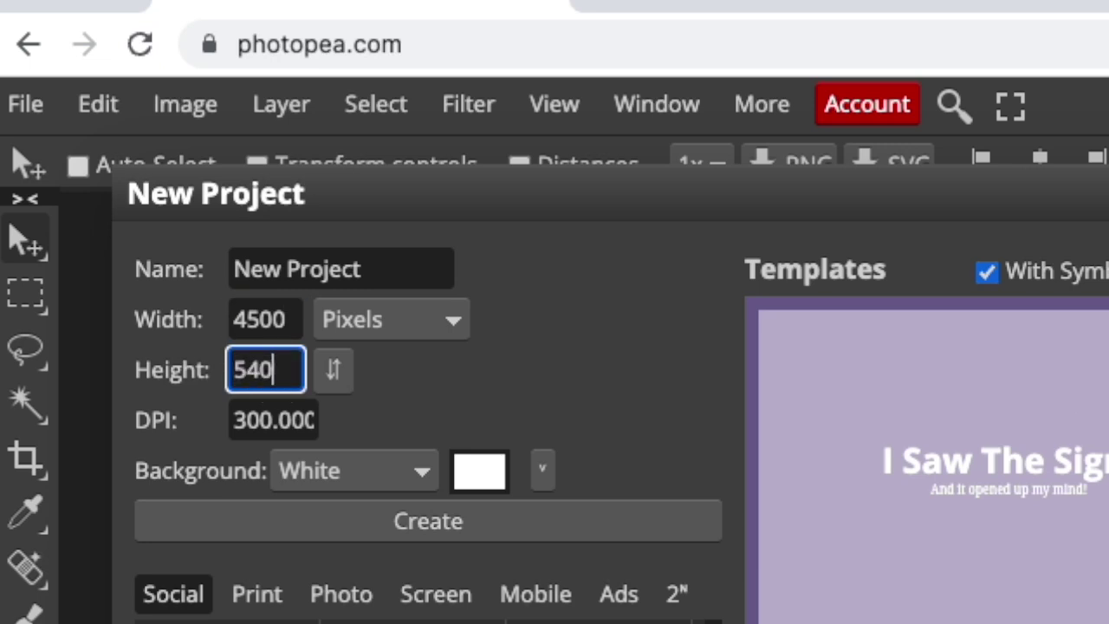
{"action": "left_click", "coordinate": [304, 421]}
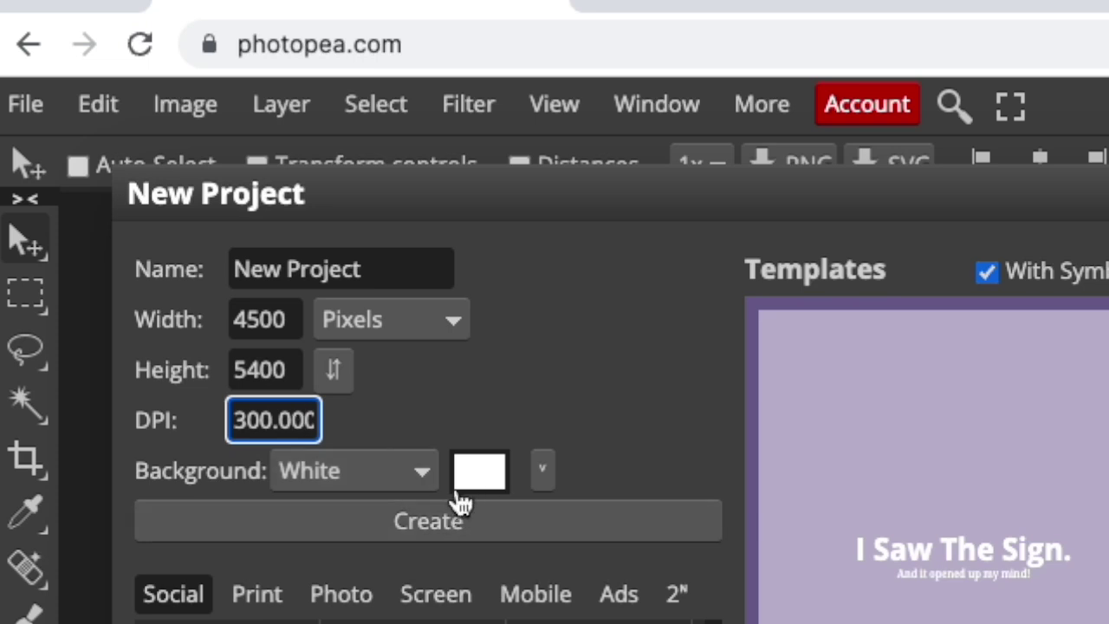
{"action": "left_click", "coordinate": [424, 474]}
{"action": "left_click", "coordinate": [386, 549]}
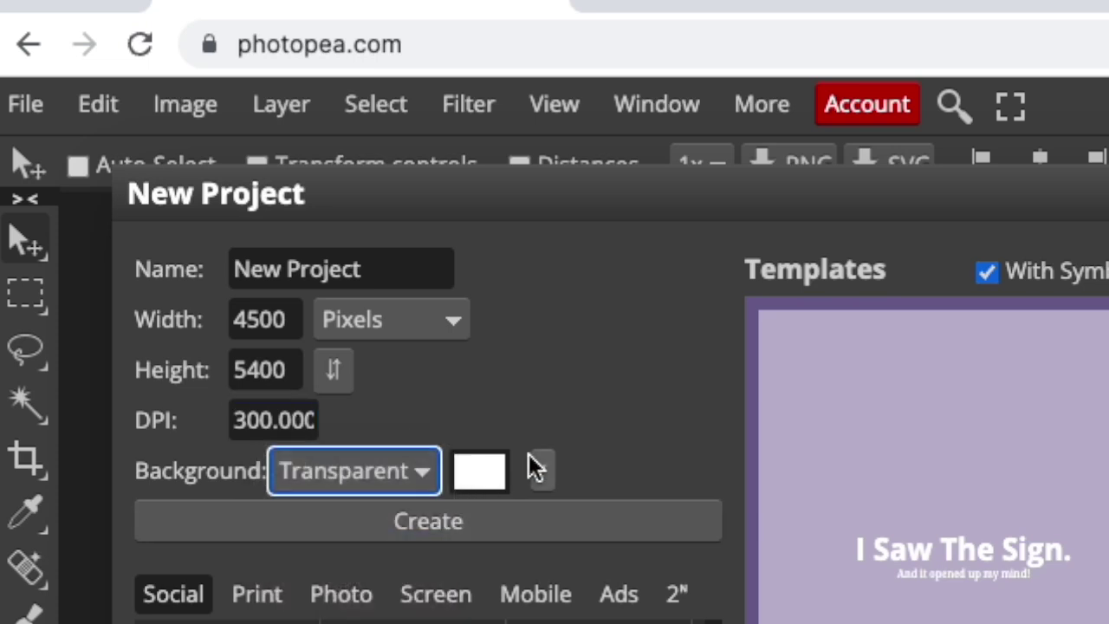
{"action": "left_click", "coordinate": [485, 532]}
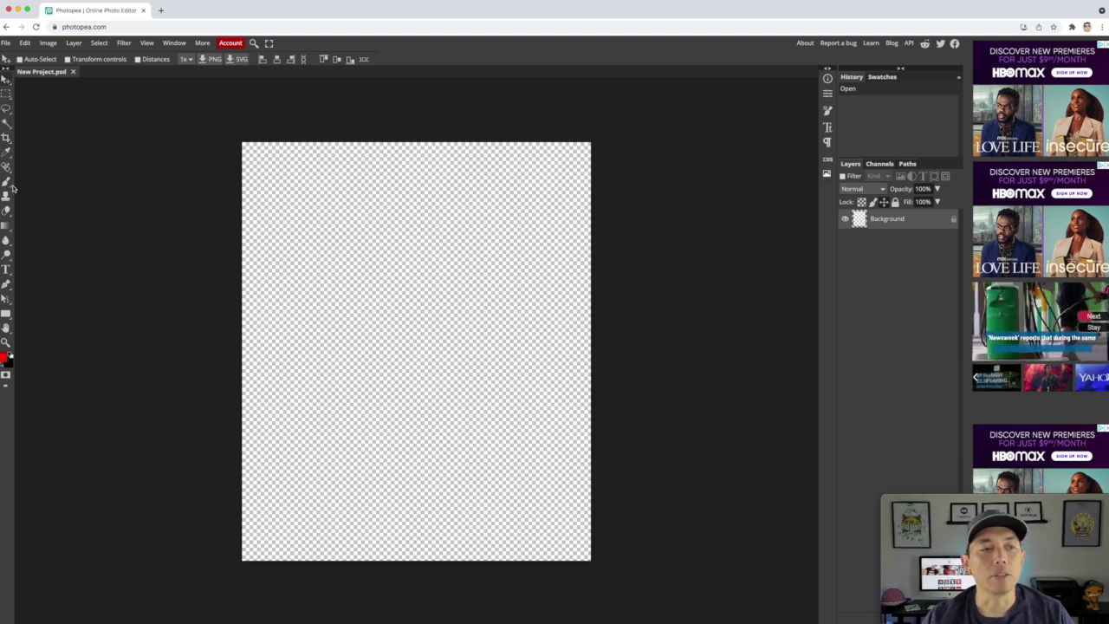
Place a text layer on the canvas with a 700 px font size.
{"action": "left_click", "coordinate": [6, 269]}
{"action": "left_click", "coordinate": [334, 206]}
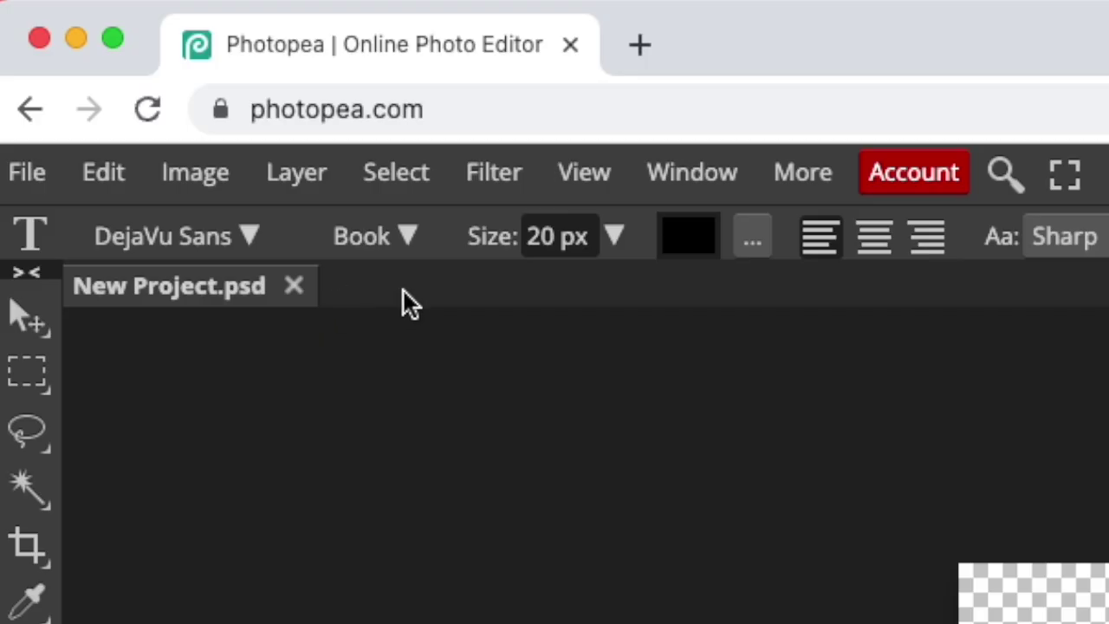
{"action": "double_click", "coordinate": [539, 235]}
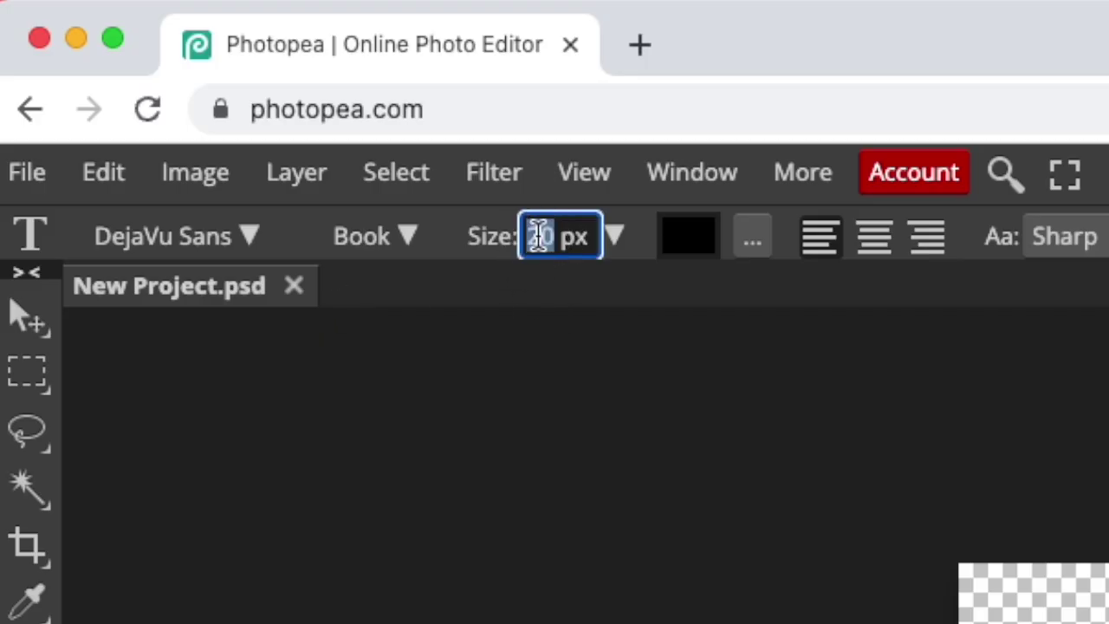
{"action": "type", "text": "700"}
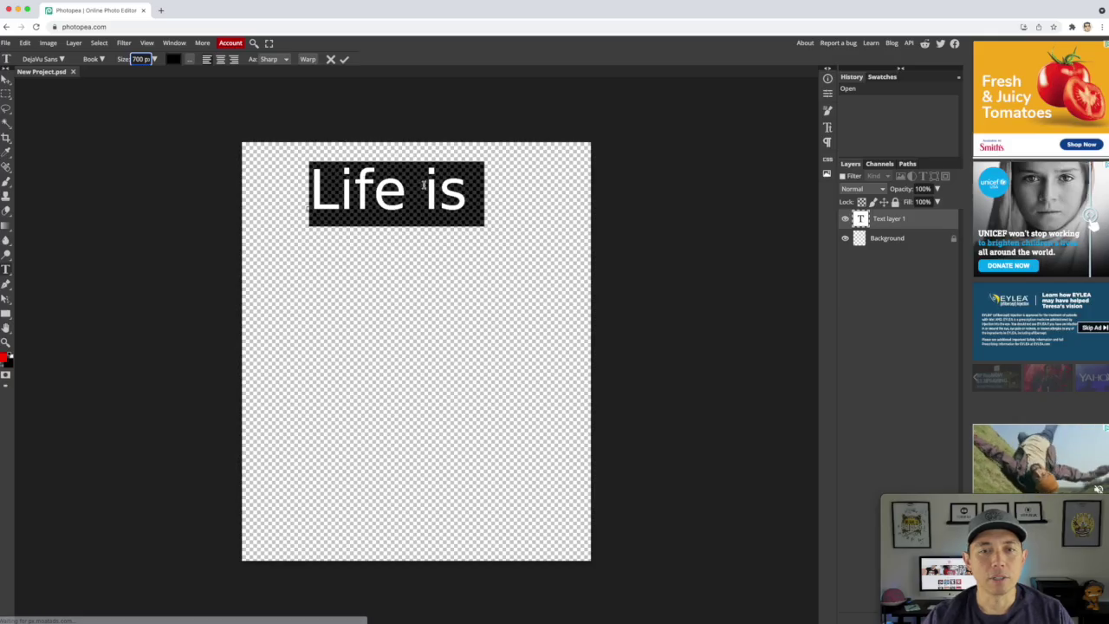
Add 'Good' as a second line under 'Life is', commit it, and shift the text down-right.
{"action": "left_click", "coordinate": [468, 199]}
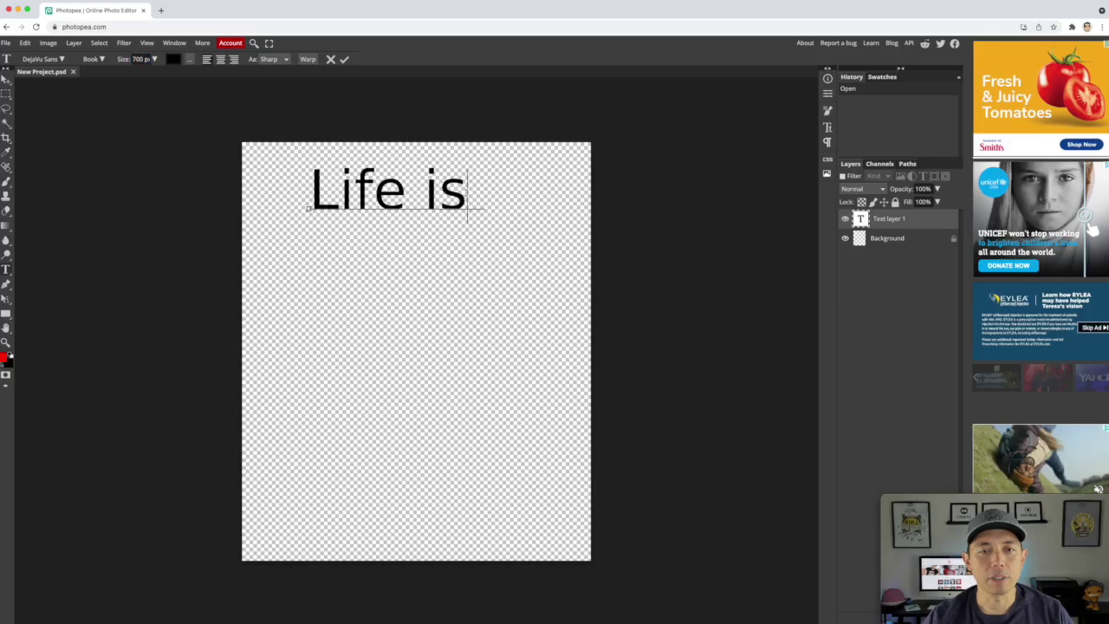
{"action": "key", "text": "Return"}
{"action": "type", "text": "goo"}
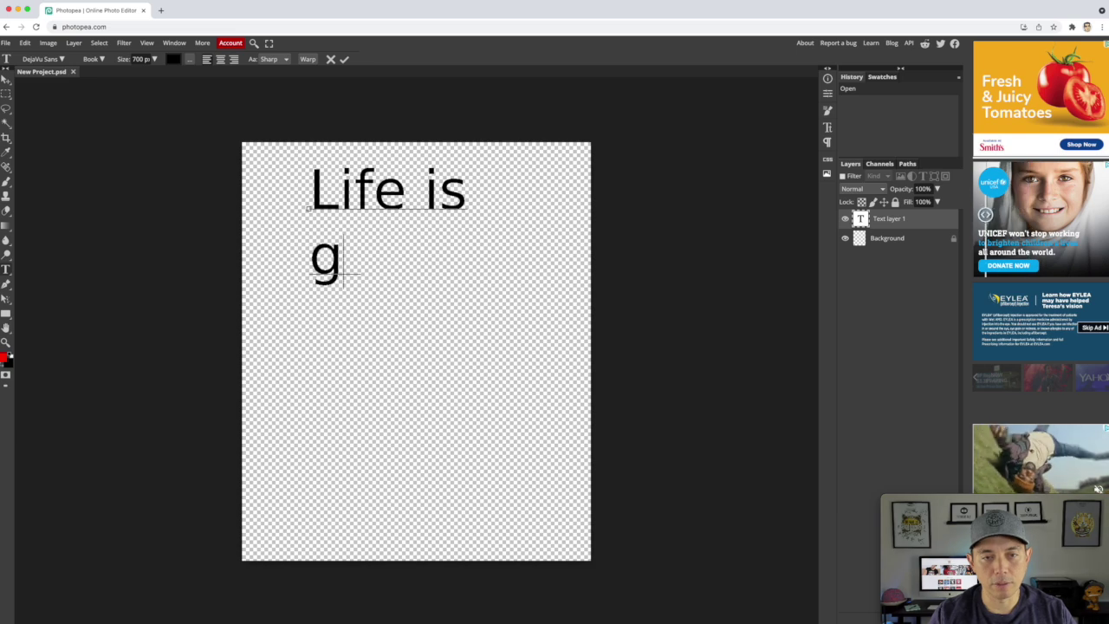
{"action": "key", "text": "BackSpace"}
{"action": "key", "text": "BackSpace"}
{"action": "key", "text": "BackSpace"}
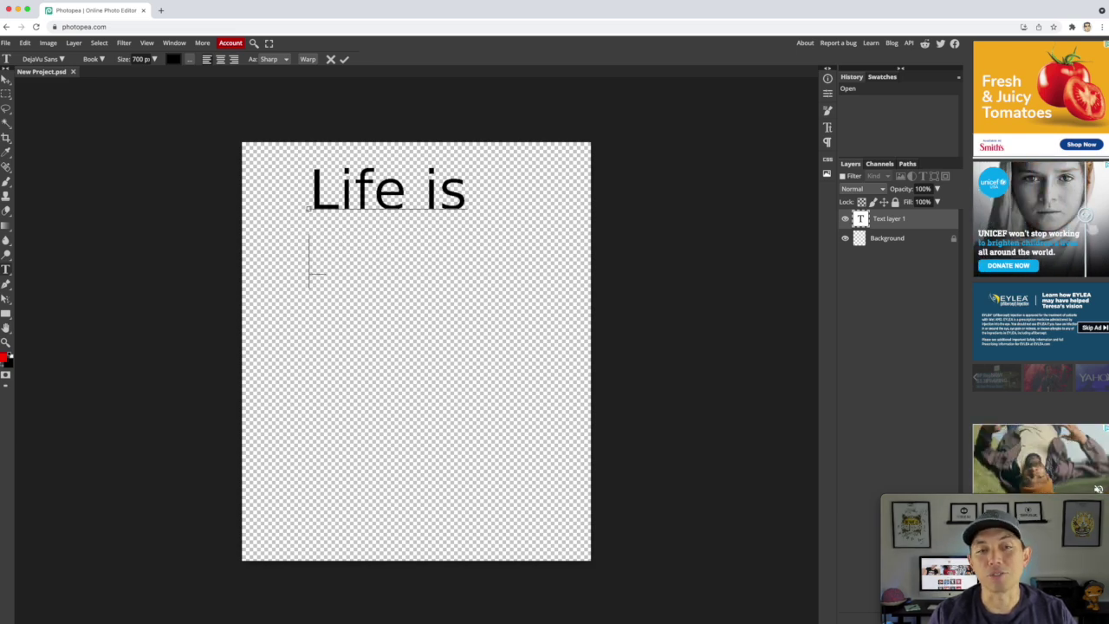
{"action": "type", "text": "Good"}
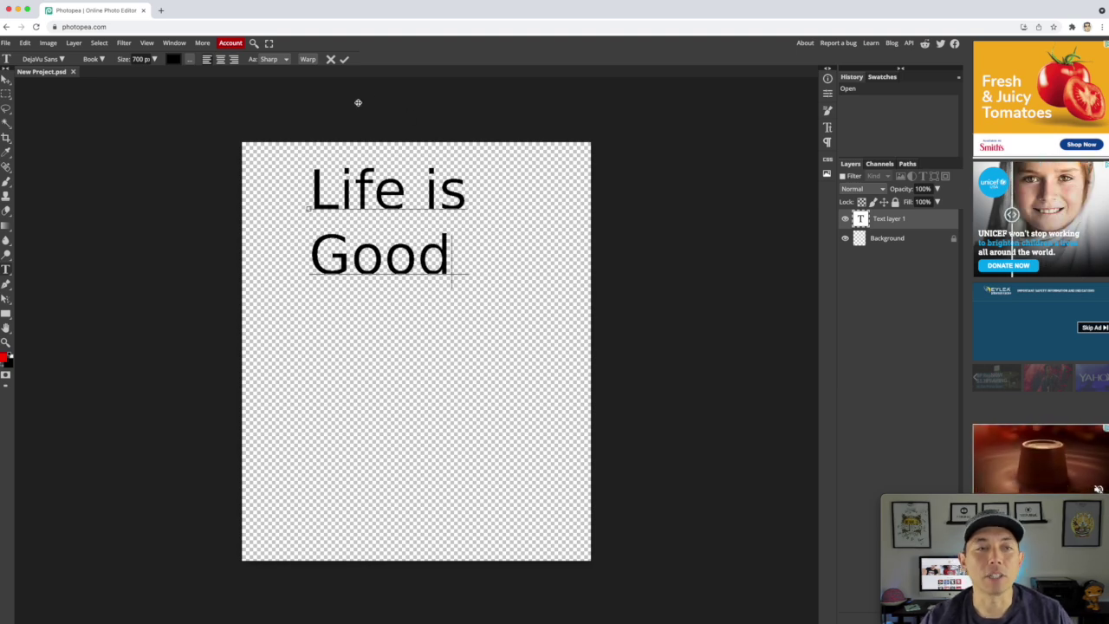
{"action": "key", "text": "Escape"}
{"action": "left_click_drag", "start_coordinate": [403, 206], "coordinate": [425, 241]}
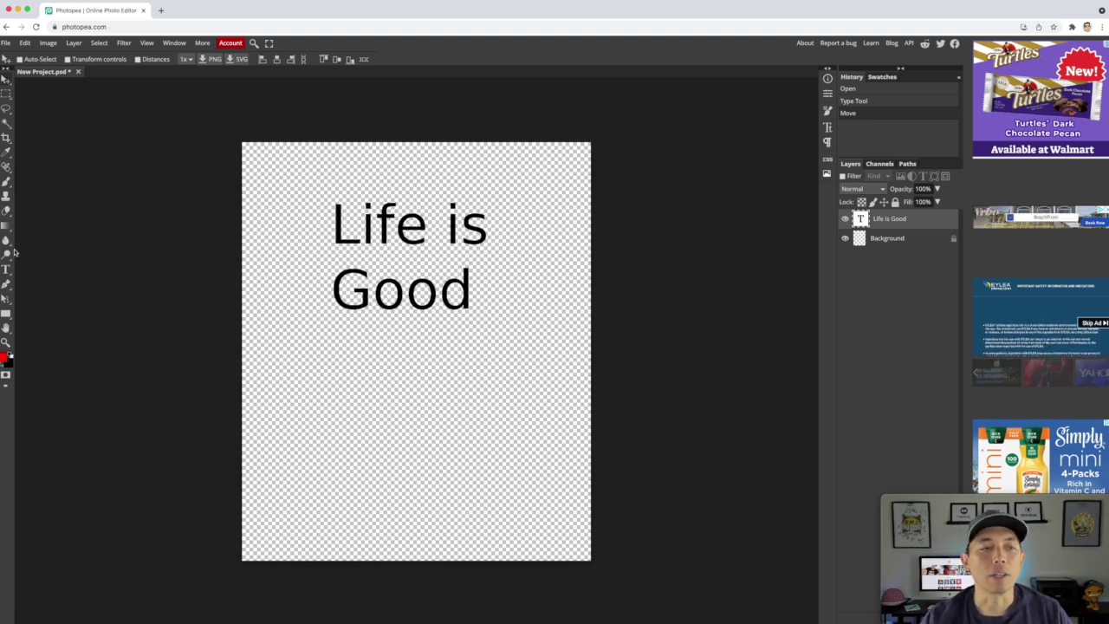
Return to the Move tool in Photopea before switching the browser to placeit.net.
{"action": "left_click", "coordinate": [9, 319]}
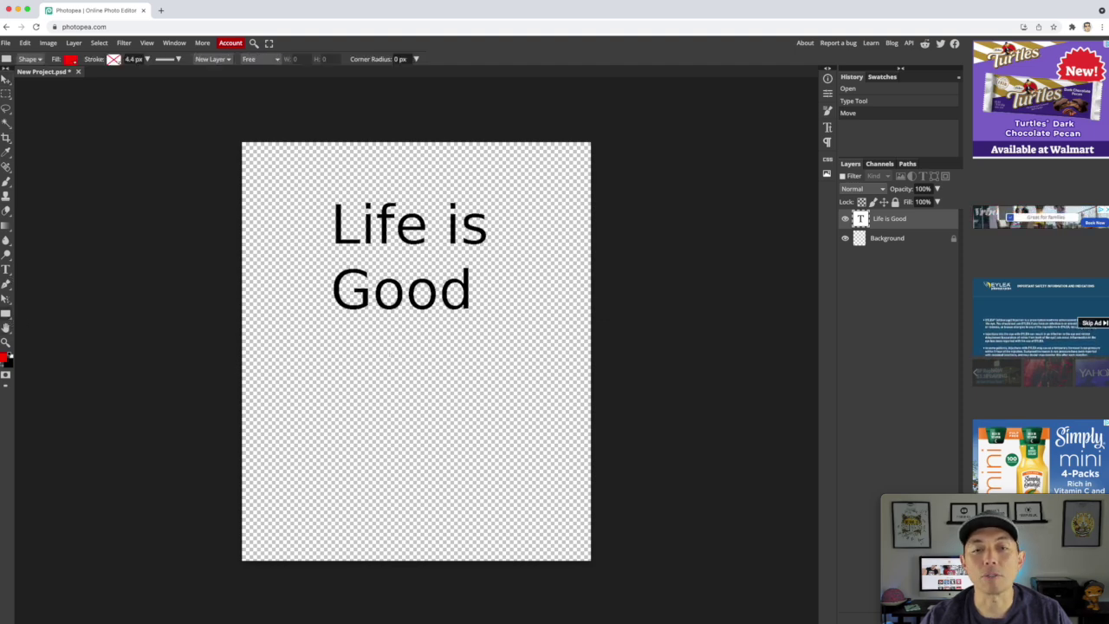
{"action": "left_click", "coordinate": [5, 77]}
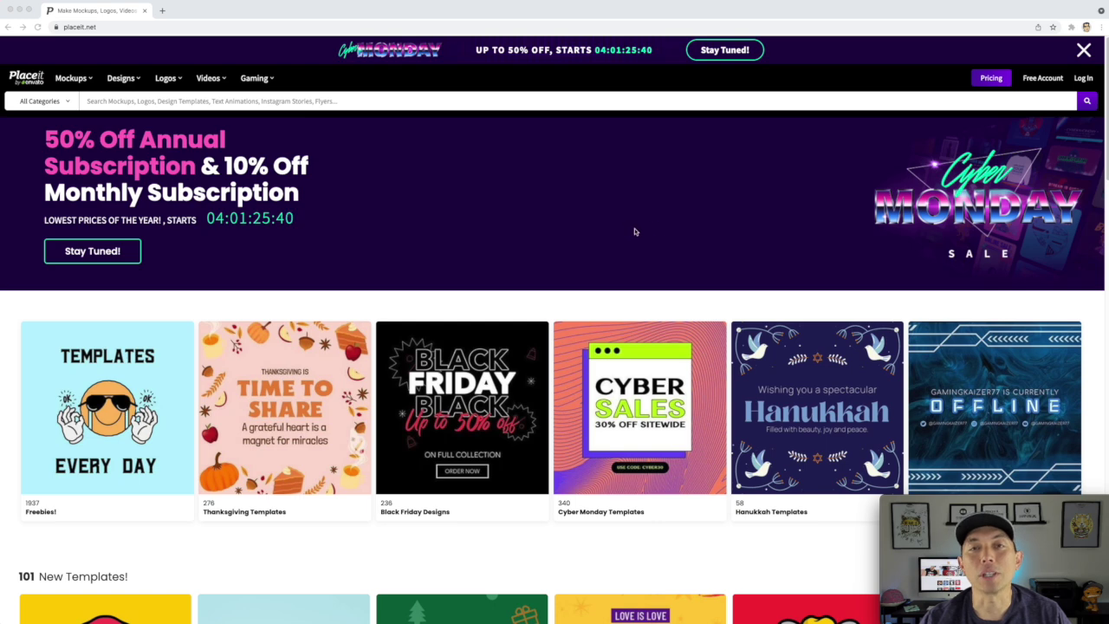
Filter Placeit's Freebies to T-Shirt Design and open 'The Land of the Free' template.
{"action": "scroll", "coordinate": [580, 238], "scroll_direction": "down", "scroll_amount": 1}
{"action": "scroll", "coordinate": [580, 238], "scroll_direction": "down", "scroll_amount": 1}
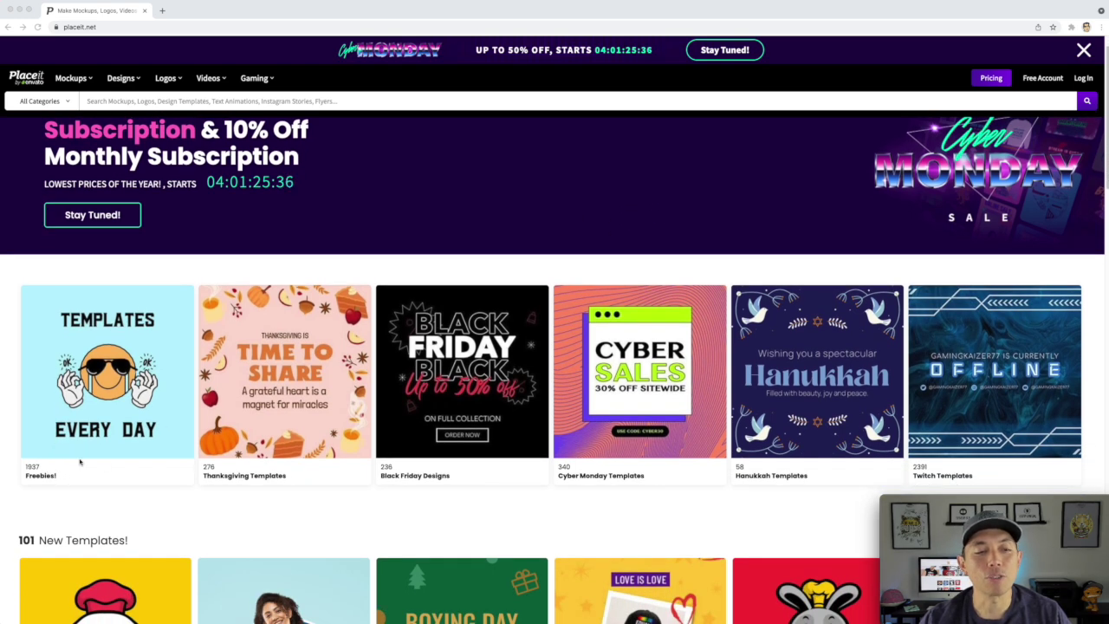
{"action": "scroll", "coordinate": [141, 379], "scroll_direction": "up", "scroll_amount": 1}
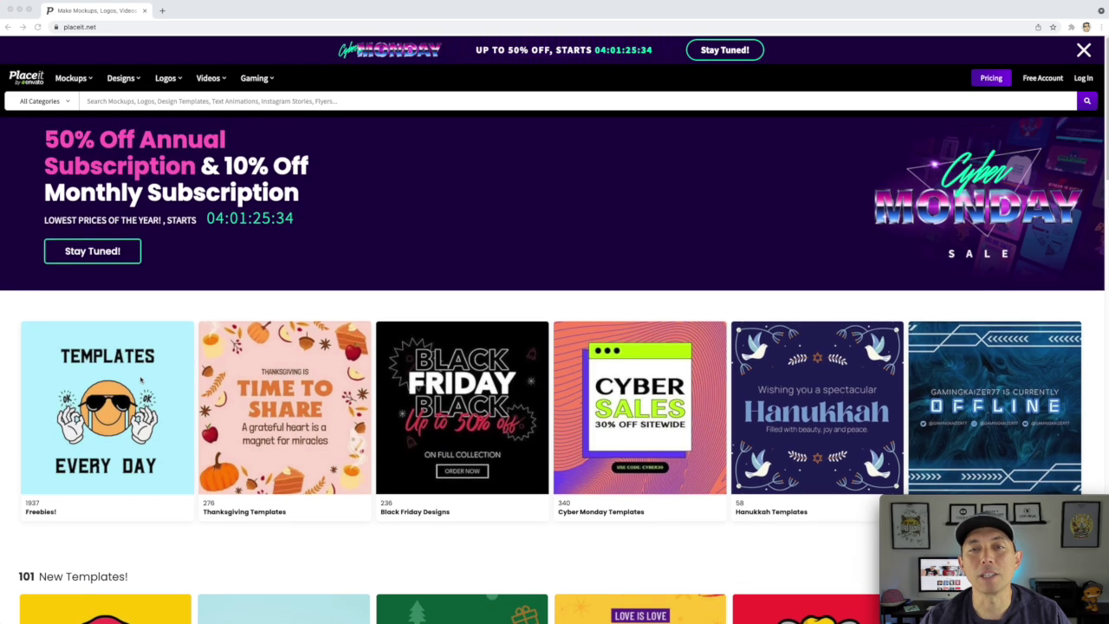
{"action": "left_click", "coordinate": [107, 398]}
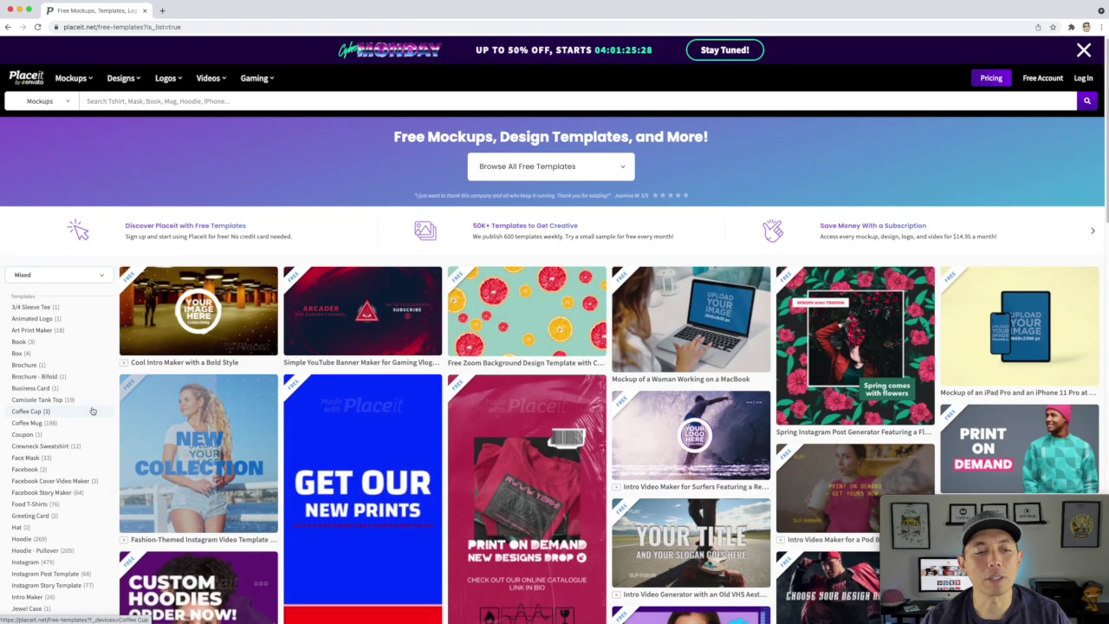
{"action": "scroll", "coordinate": [73, 412], "scroll_direction": "down", "scroll_amount": 4}
{"action": "scroll", "coordinate": [73, 412], "scroll_direction": "down", "scroll_amount": 10}
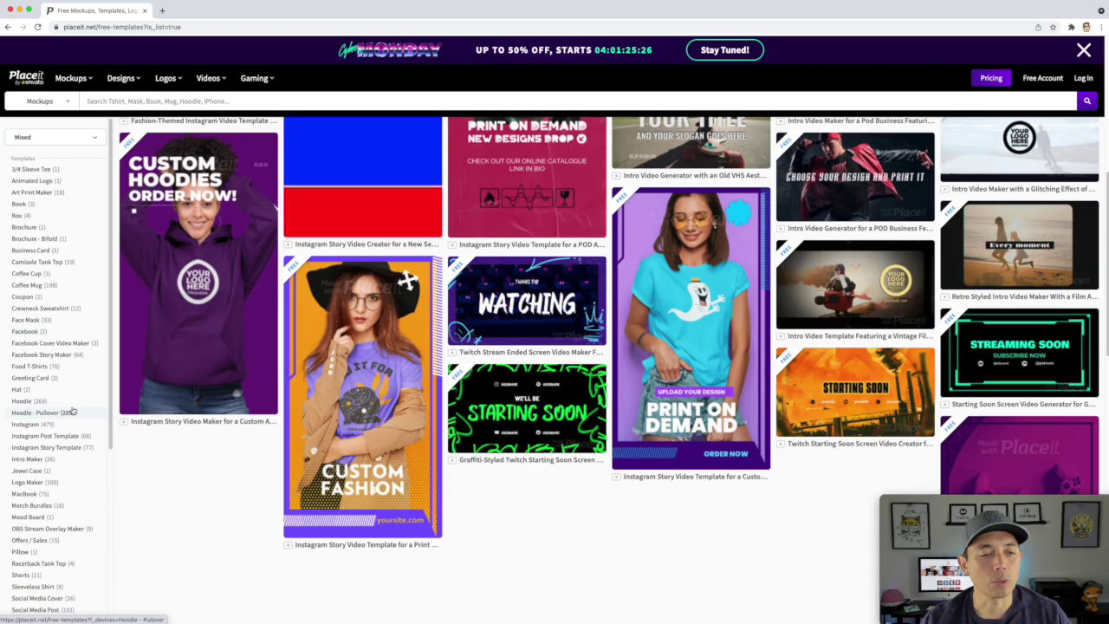
{"action": "scroll", "coordinate": [52, 449], "scroll_direction": "down", "scroll_amount": 5}
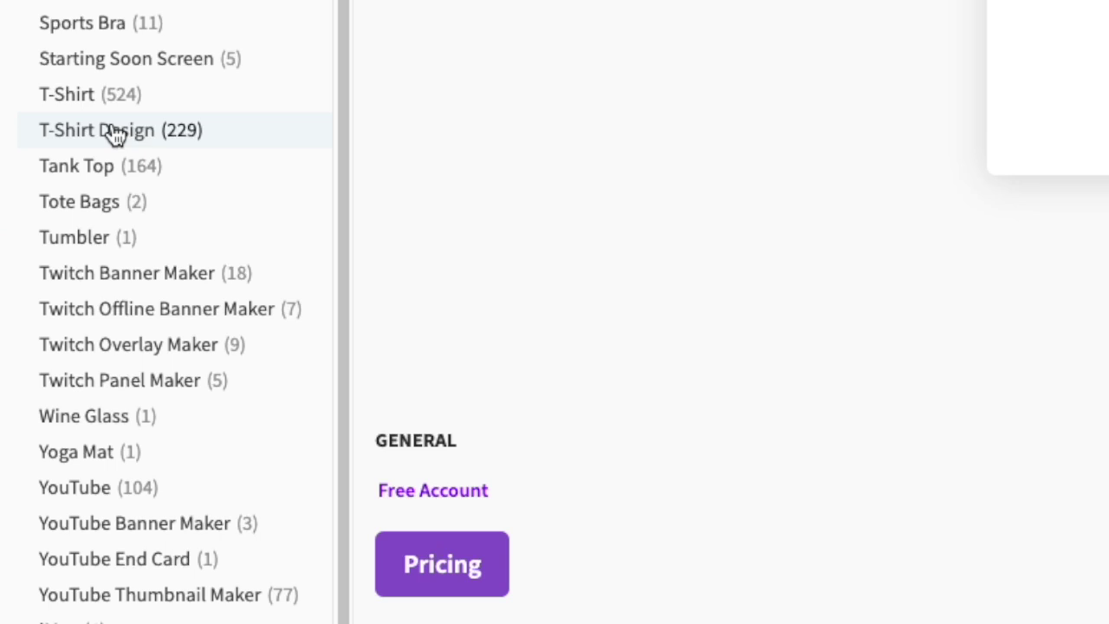
{"action": "left_click", "coordinate": [113, 132]}
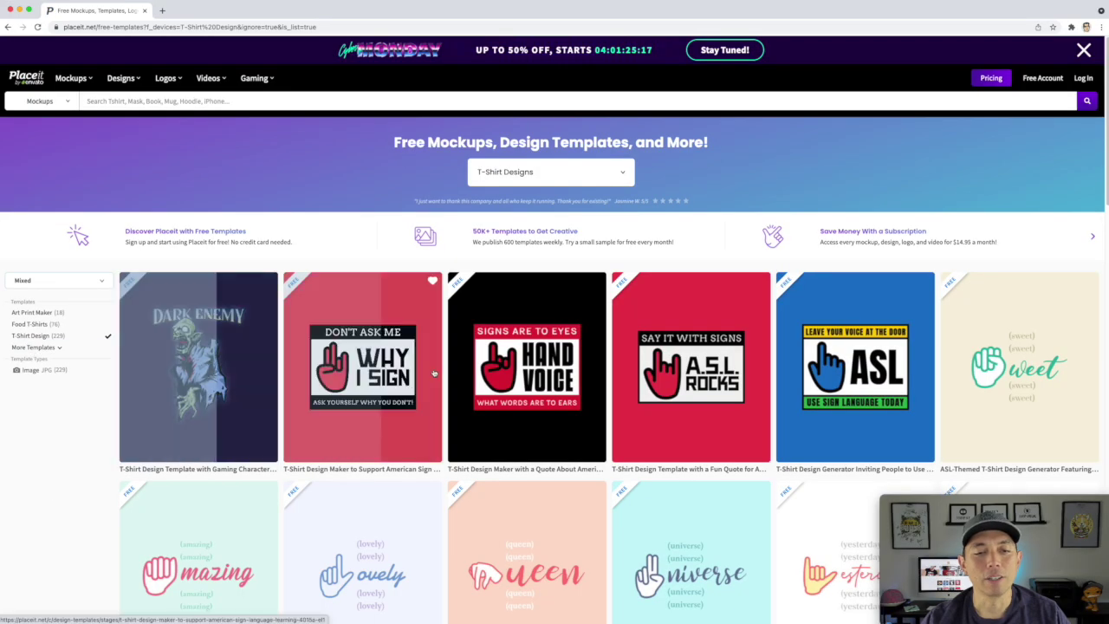
{"action": "scroll", "coordinate": [693, 381], "scroll_direction": "down", "scroll_amount": 3}
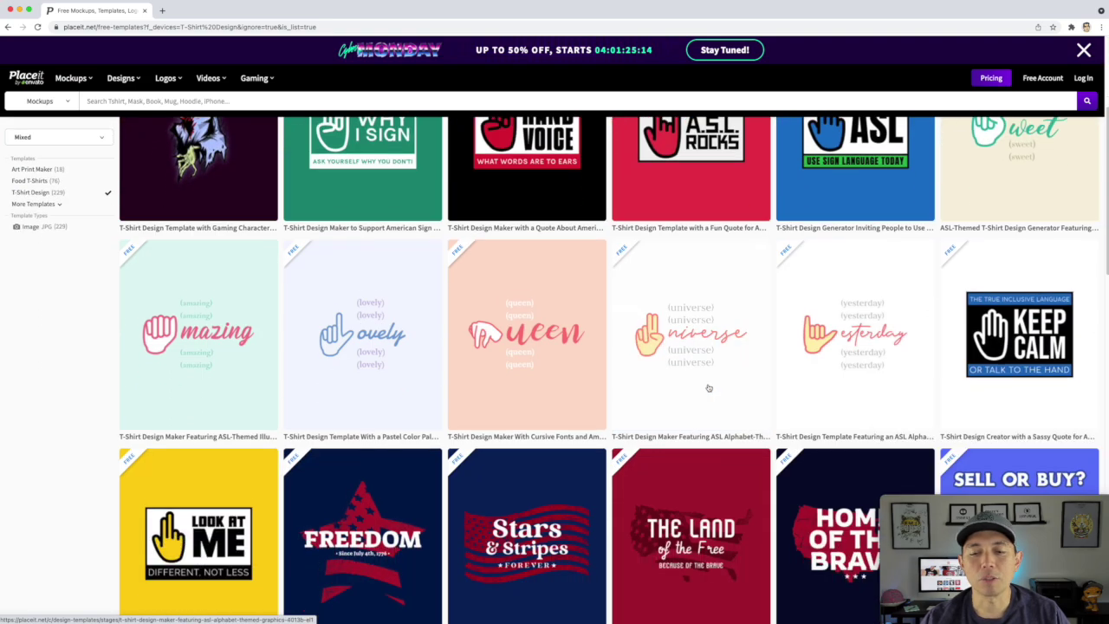
{"action": "scroll", "coordinate": [708, 388], "scroll_direction": "down", "scroll_amount": 1}
{"action": "left_click", "coordinate": [693, 439]}
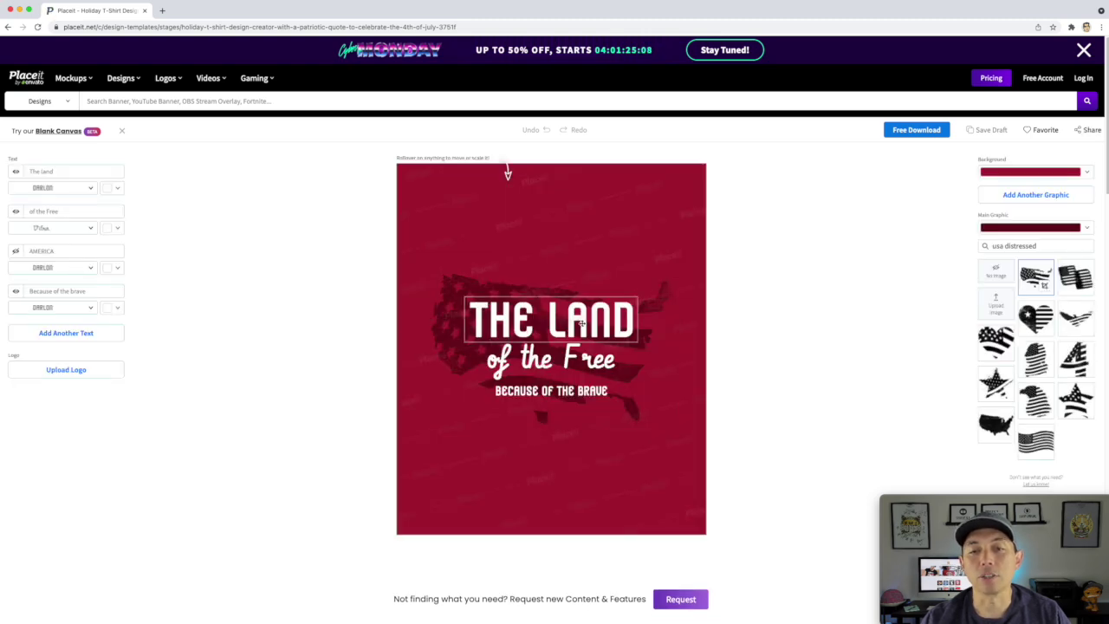
Change the headline to 'California', enlarge it, and centre it on the design.
{"action": "left_click", "coordinate": [576, 319]}
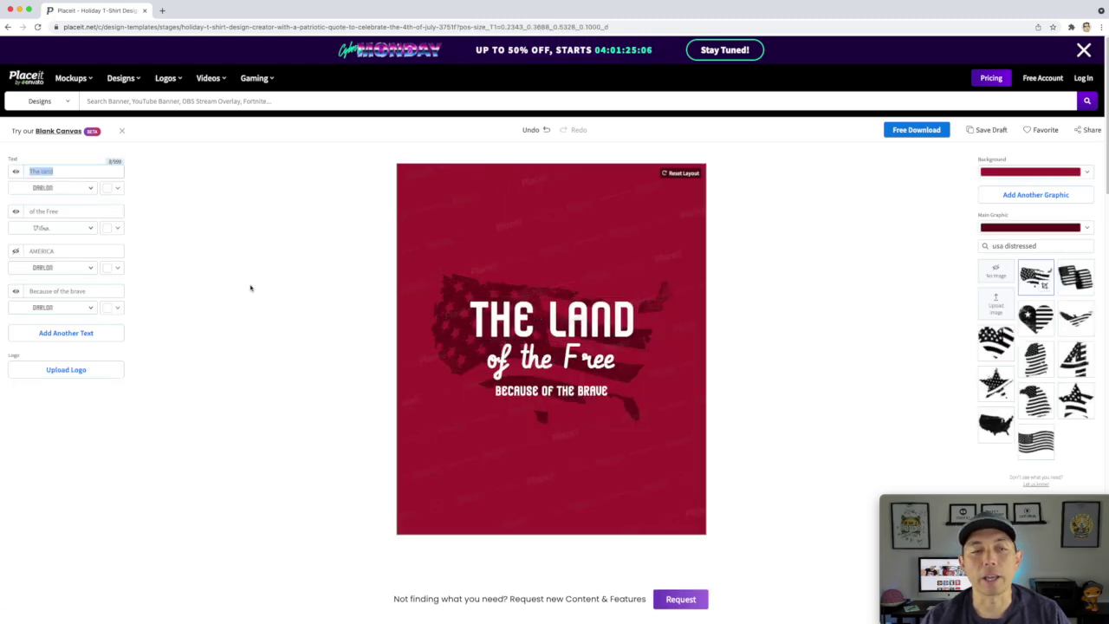
{"action": "left_click", "coordinate": [44, 171]}
{"action": "triple_click", "coordinate": [43, 172]}
{"action": "type", "text": "California"}
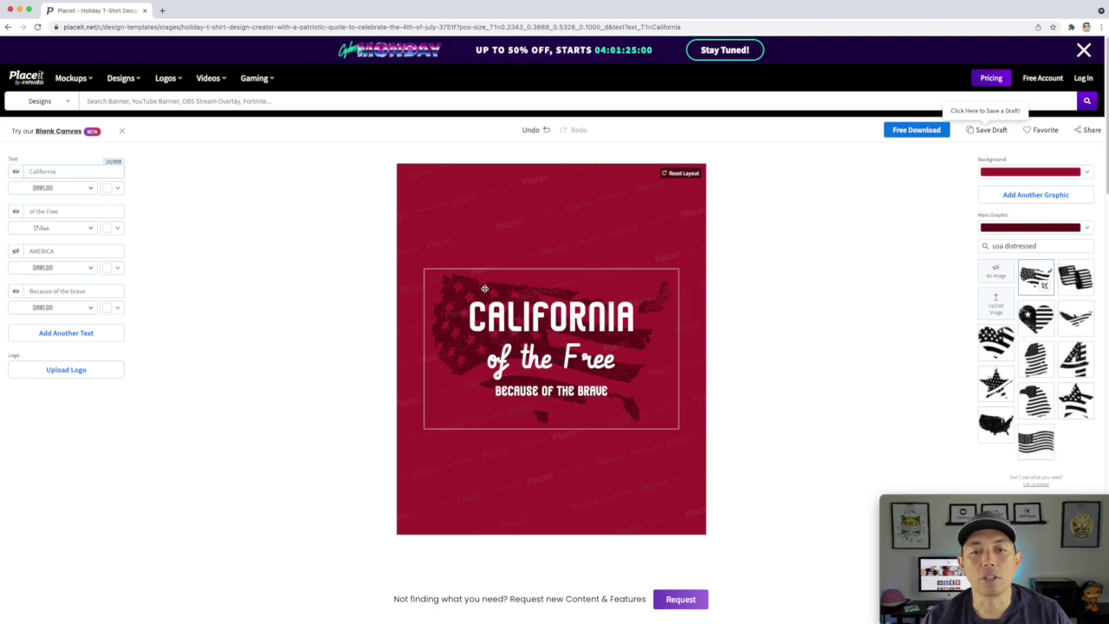
{"action": "left_click", "coordinate": [520, 316]}
{"action": "left_click_drag", "start_coordinate": [643, 339], "coordinate": [703, 343]}
{"action": "left_click_drag", "start_coordinate": [615, 322], "coordinate": [581, 317]}
{"action": "left_click", "coordinate": [477, 271]}
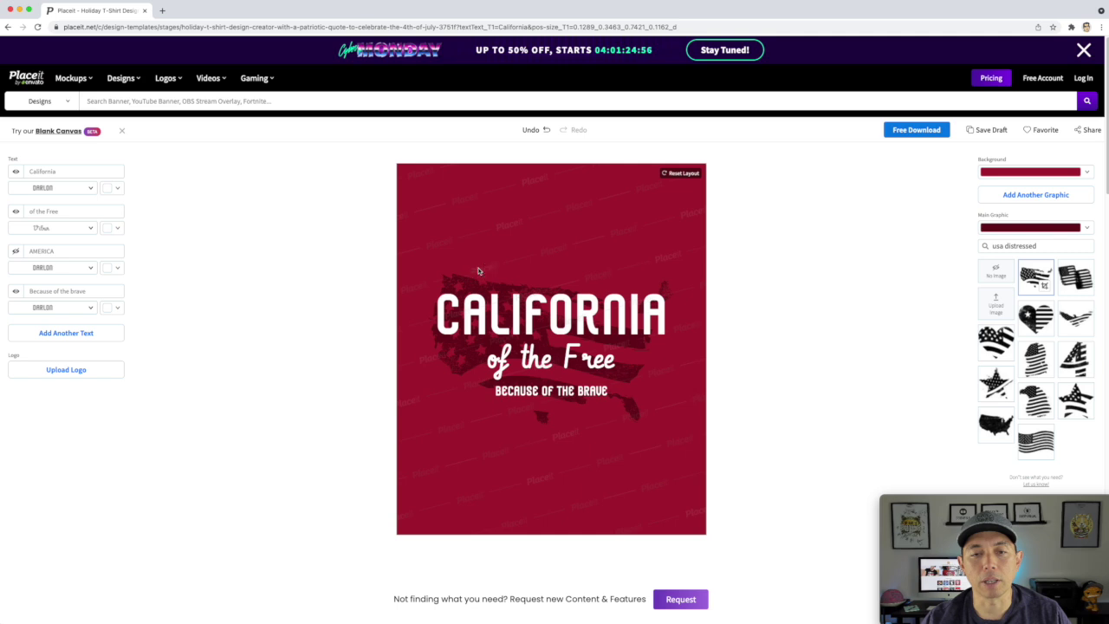
Enlarge the USA flag map graphic toward the top left and top right.
{"action": "left_click", "coordinate": [478, 271]}
{"action": "left_click_drag", "start_coordinate": [421, 265], "coordinate": [395, 250]}
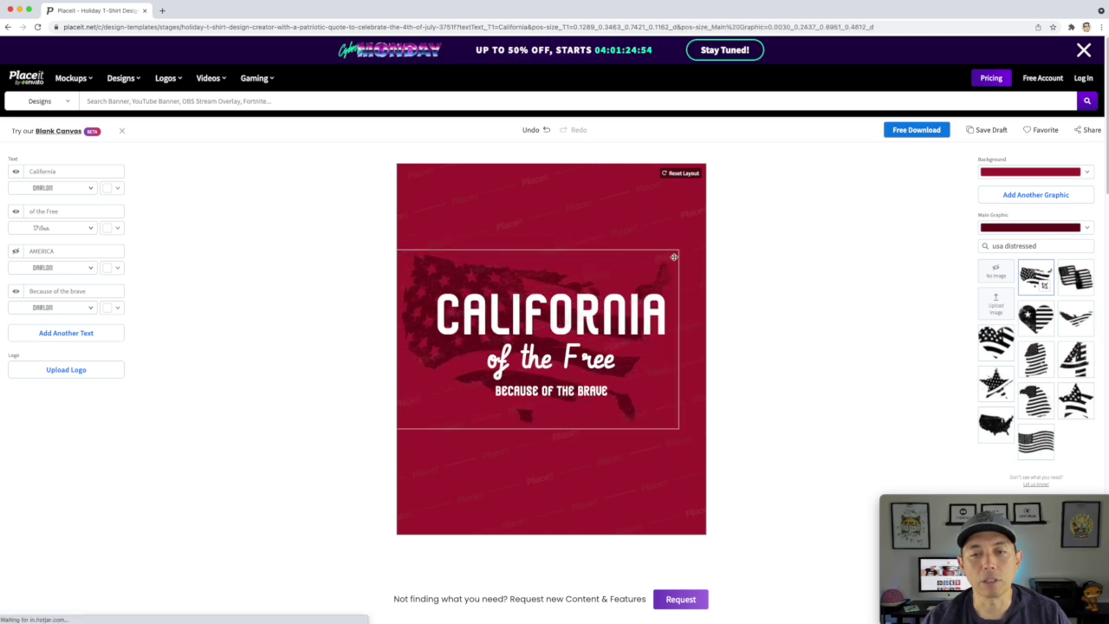
{"action": "left_click", "coordinate": [675, 257]}
{"action": "left_click_drag", "start_coordinate": [681, 248], "coordinate": [708, 233]}
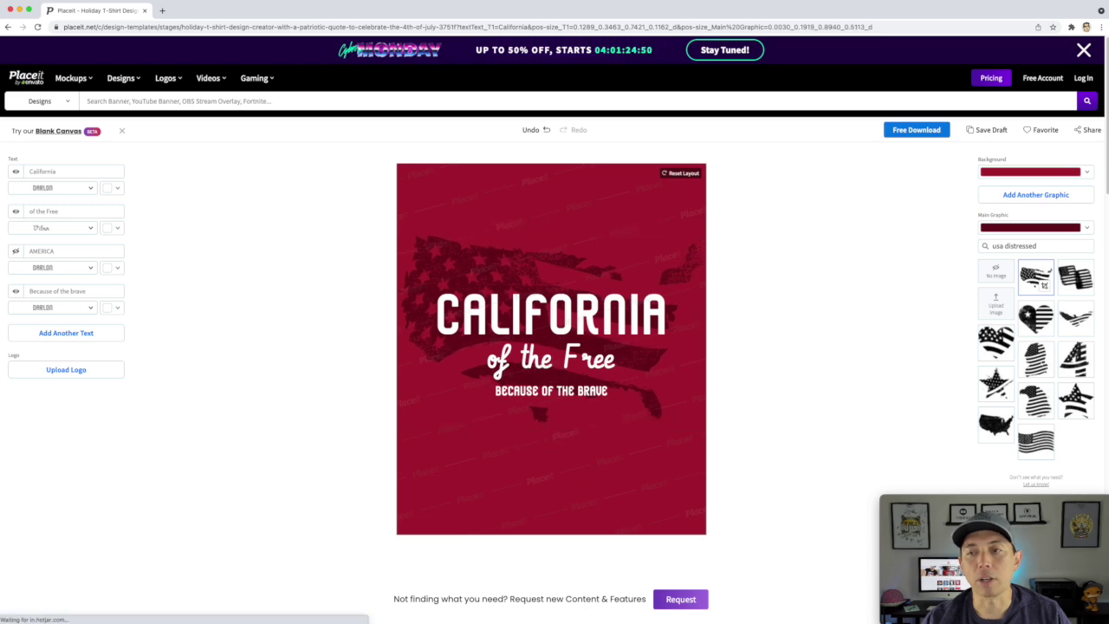
Set the design's background colour to black.
{"action": "left_click", "coordinate": [1085, 172]}
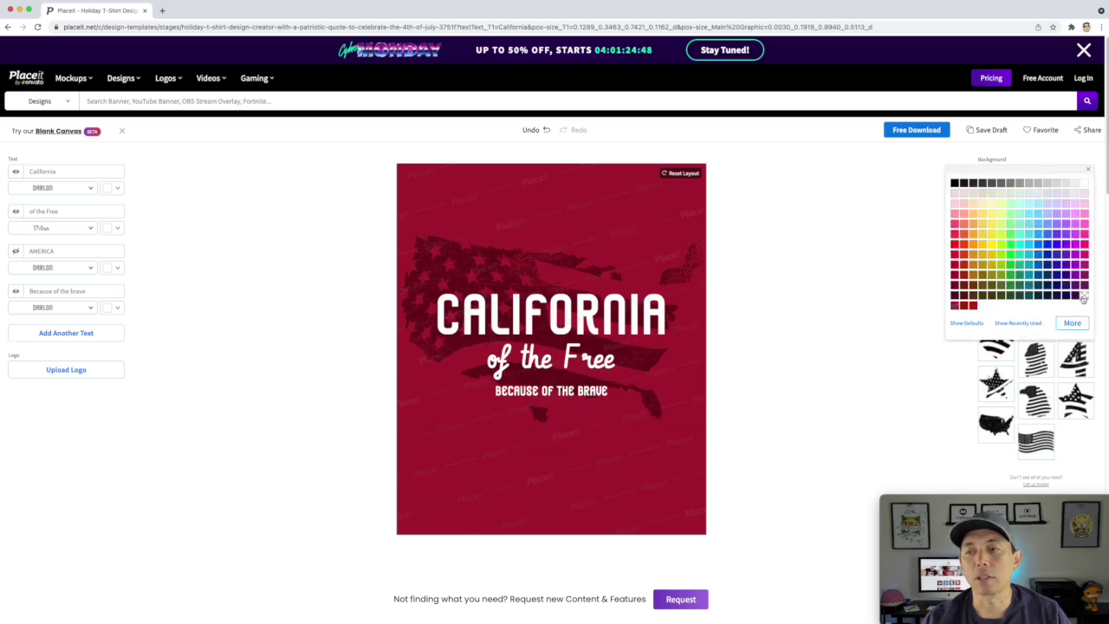
{"action": "left_click", "coordinate": [1083, 298]}
{"action": "left_click", "coordinate": [754, 233]}
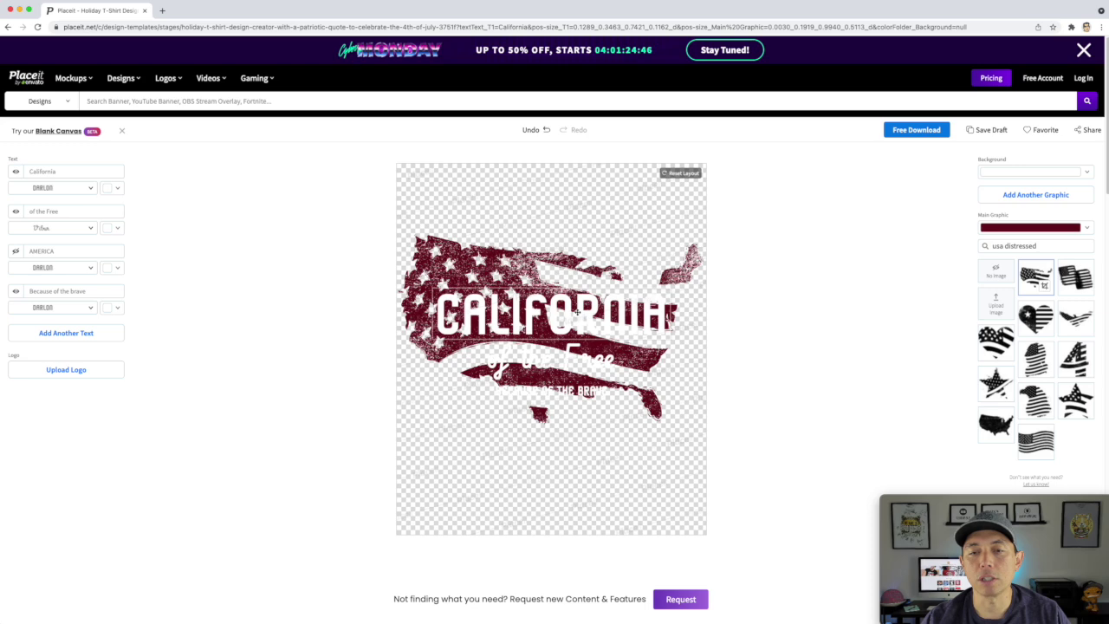
{"action": "left_click", "coordinate": [1088, 174]}
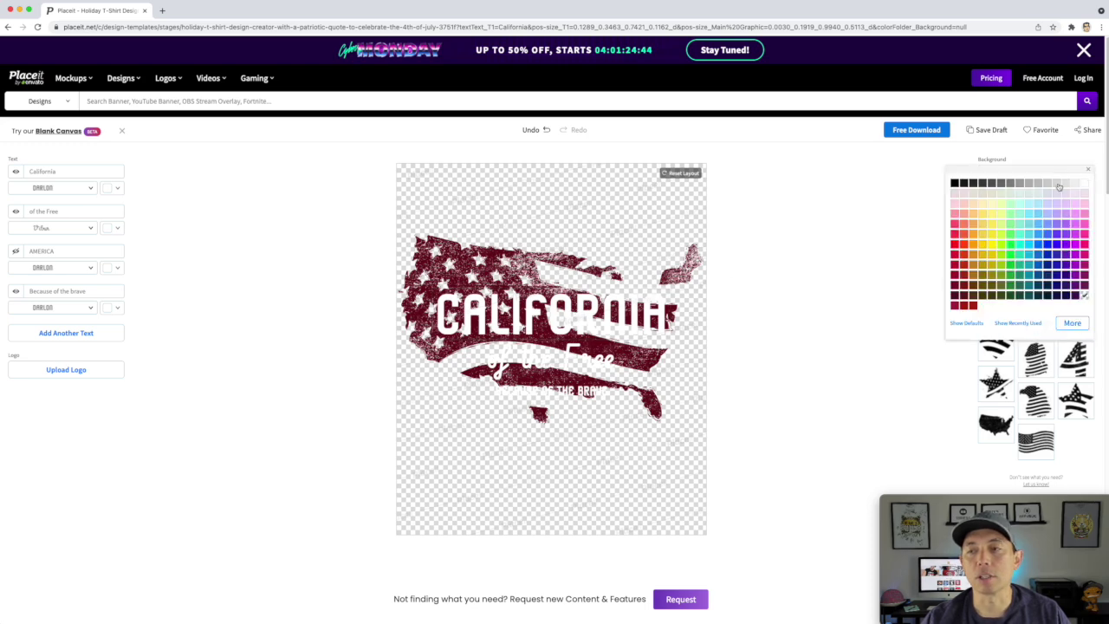
{"action": "left_click", "coordinate": [954, 182]}
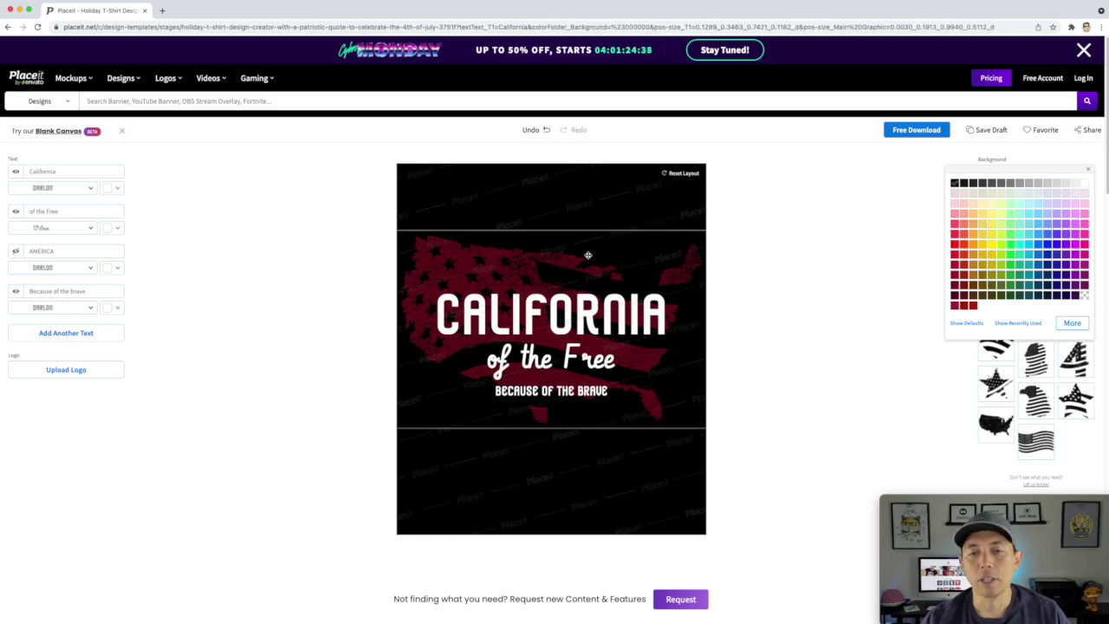
{"action": "left_click", "coordinate": [1089, 170]}
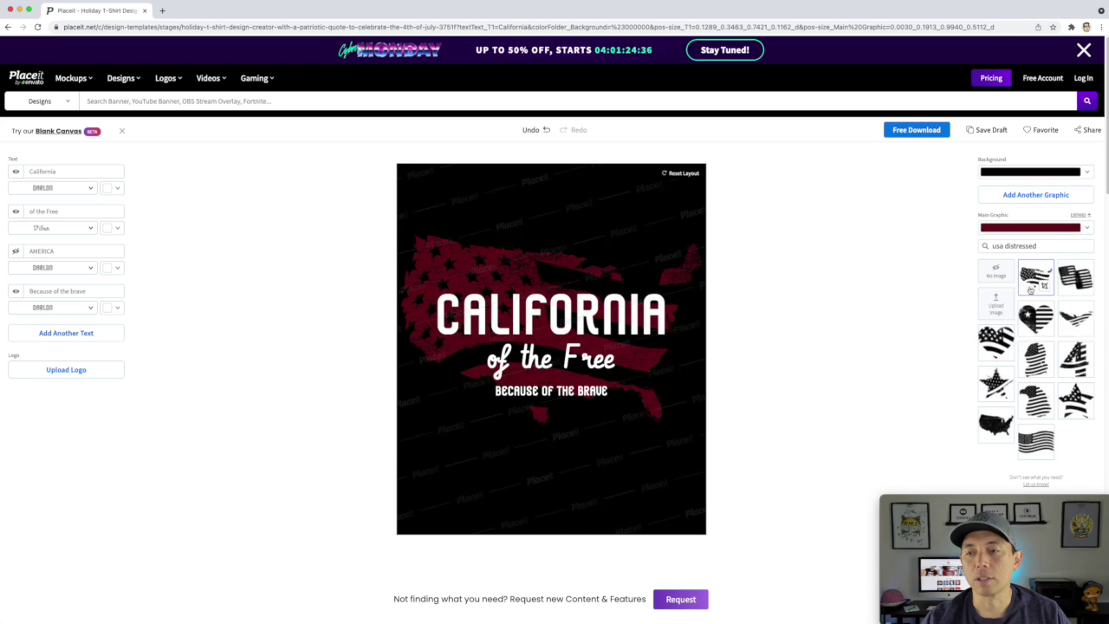
Make the flag map light blue and start the free download.
{"action": "left_click", "coordinate": [1088, 229]}
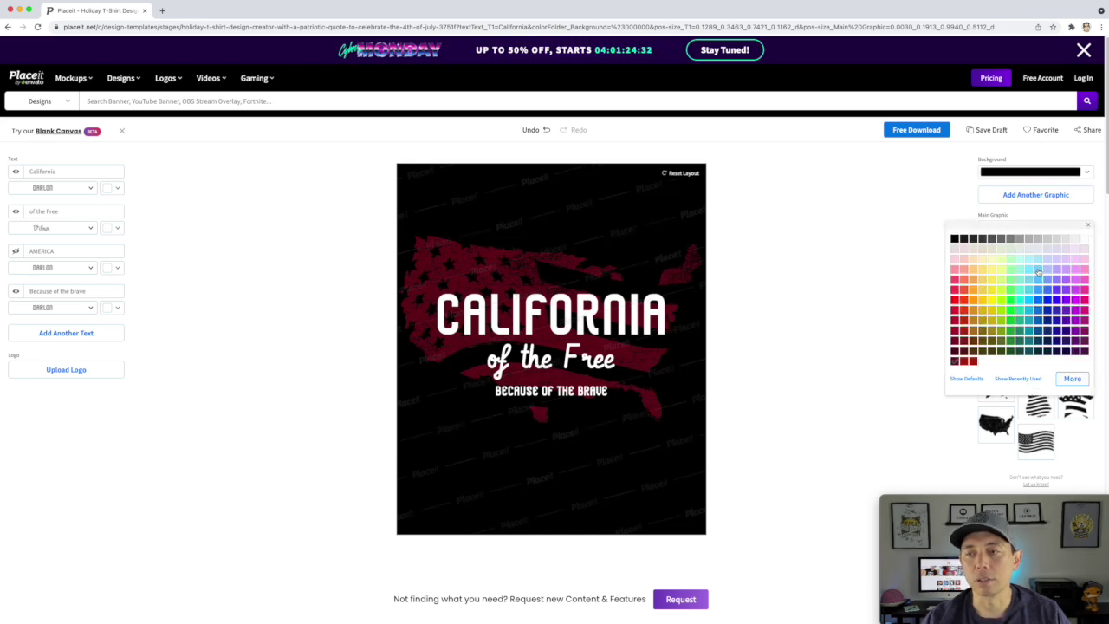
{"action": "left_click", "coordinate": [1046, 268]}
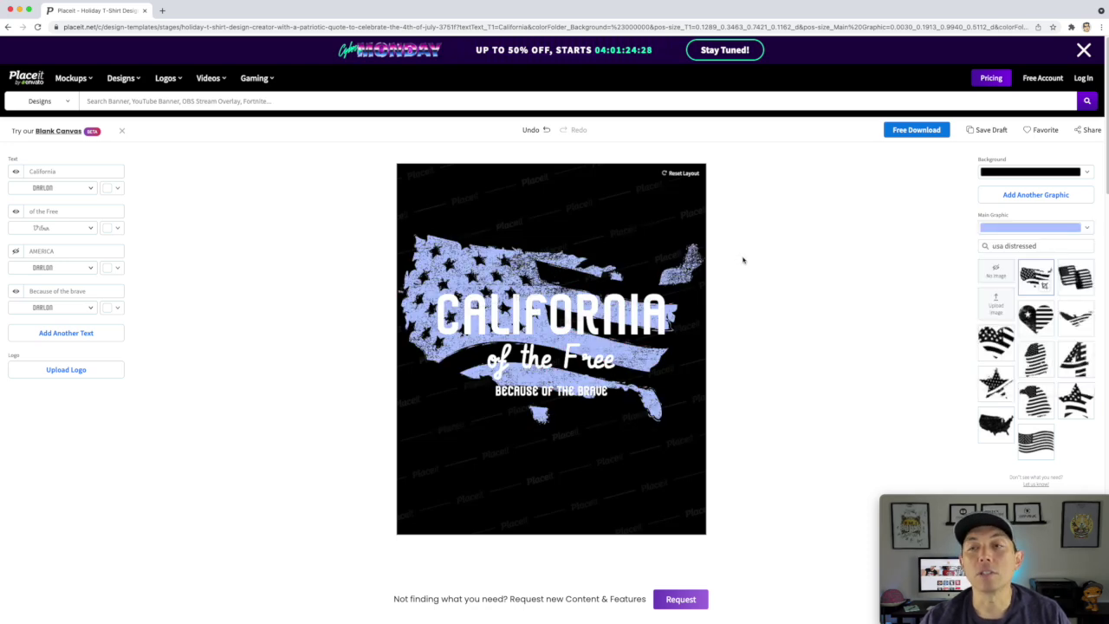
{"action": "left_click", "coordinate": [911, 130]}
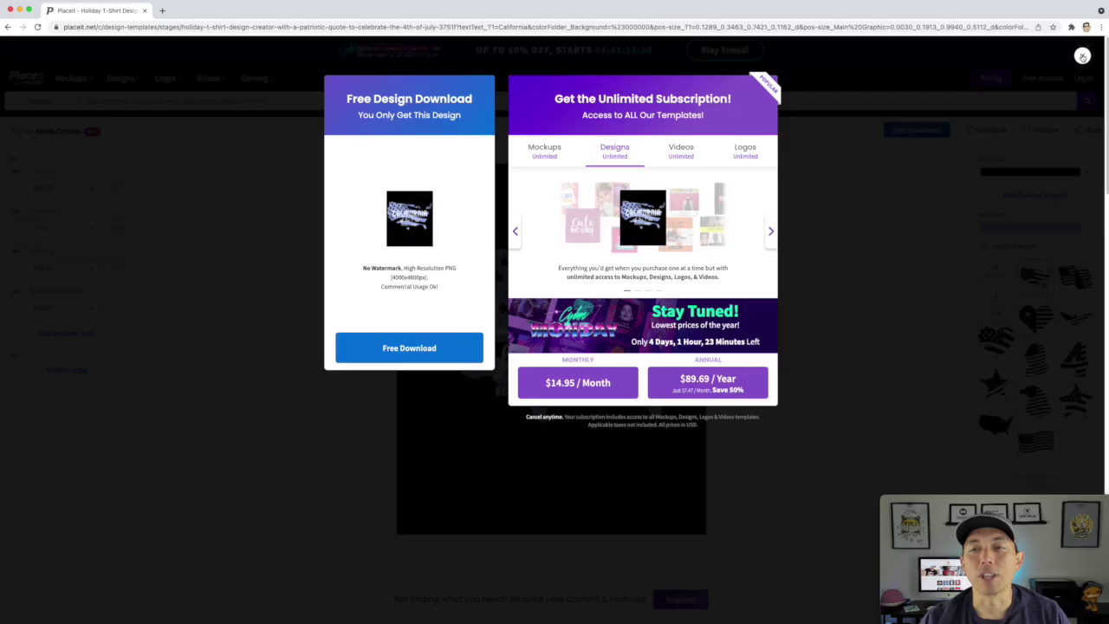
Close Placeit's download offer and go to inkscape.org.
{"action": "left_click", "coordinate": [860, 148]}
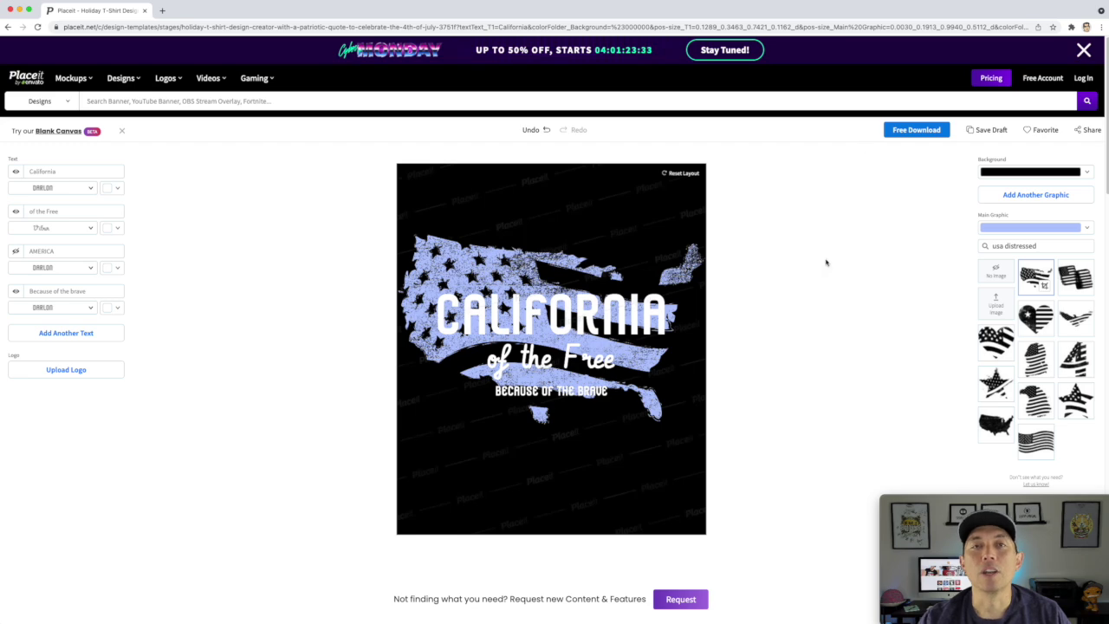
{"action": "mouse_move", "coordinate": [222, 75]}
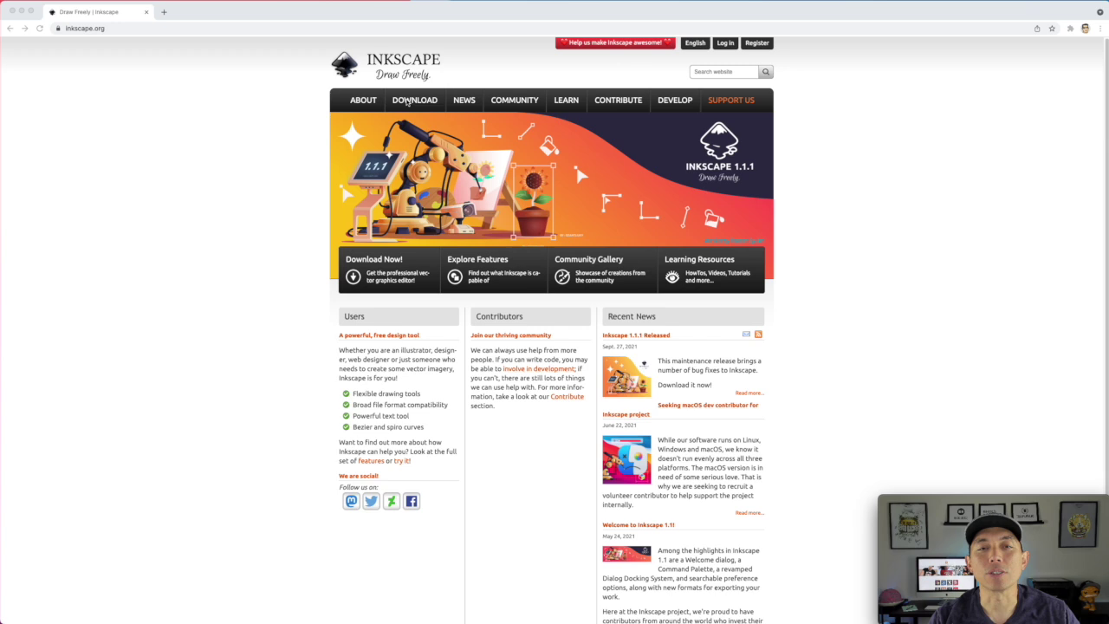
Open the Current Version download page on inkscape.org.
{"action": "left_click", "coordinate": [414, 121]}
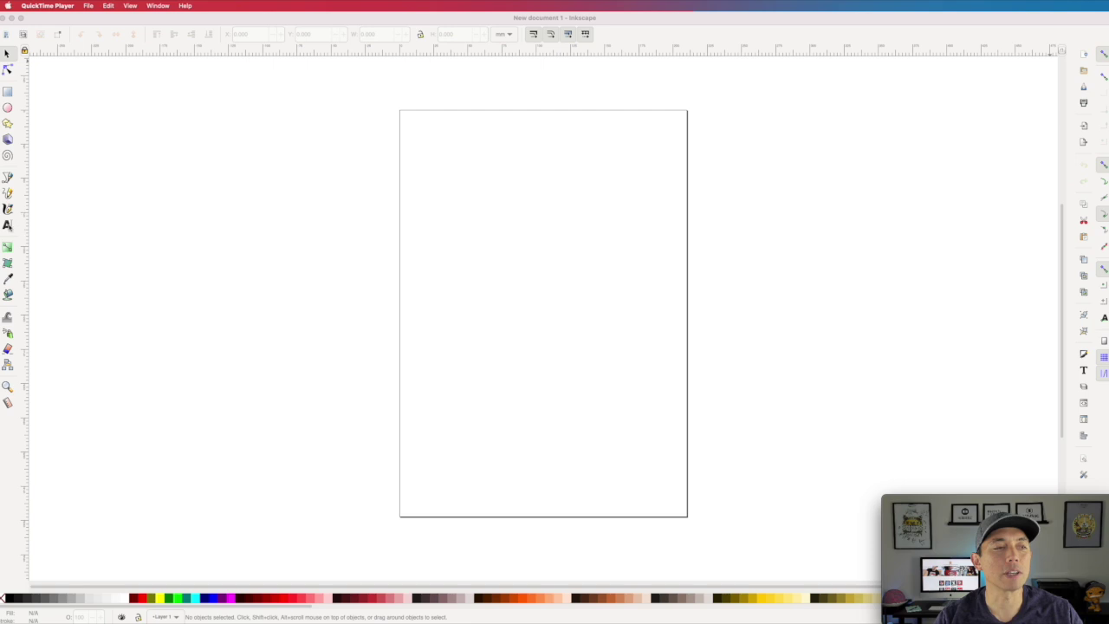
Switch to Inkscape and draw a blue square near the page's top left.
{"action": "key", "text": "super+Tab"}
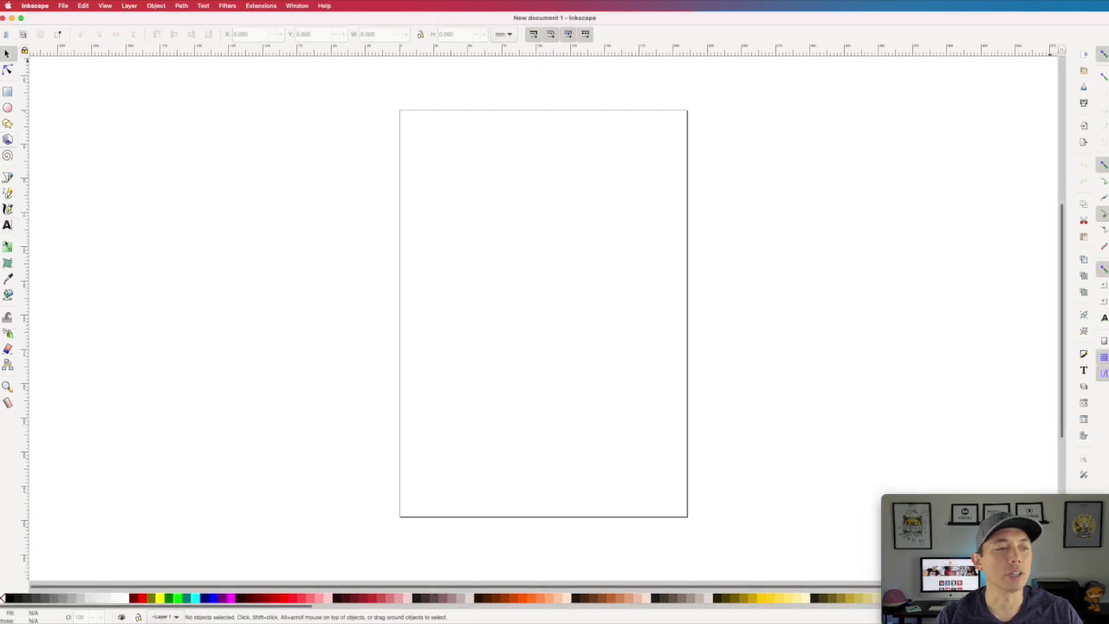
{"action": "left_click", "coordinate": [8, 91]}
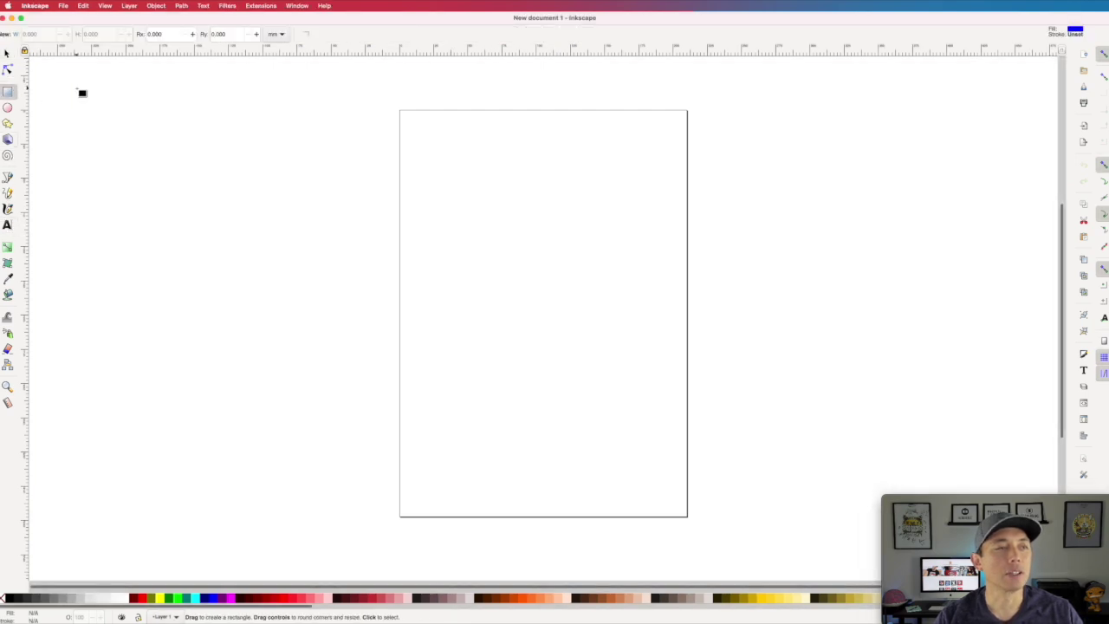
{"action": "left_click_drag", "start_coordinate": [452, 162], "coordinate": [519, 227]}
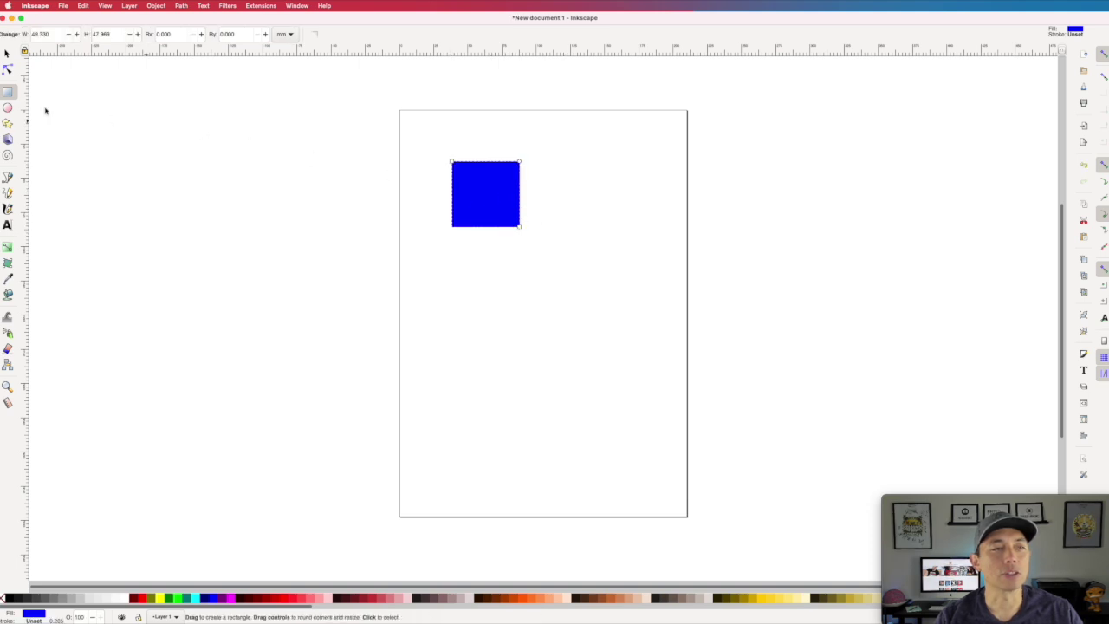
Type the word 'text' just above the blue square and return to the Selector tool.
{"action": "left_click", "coordinate": [7, 224]}
{"action": "left_click", "coordinate": [480, 140]}
{"action": "type", "text": "te"}
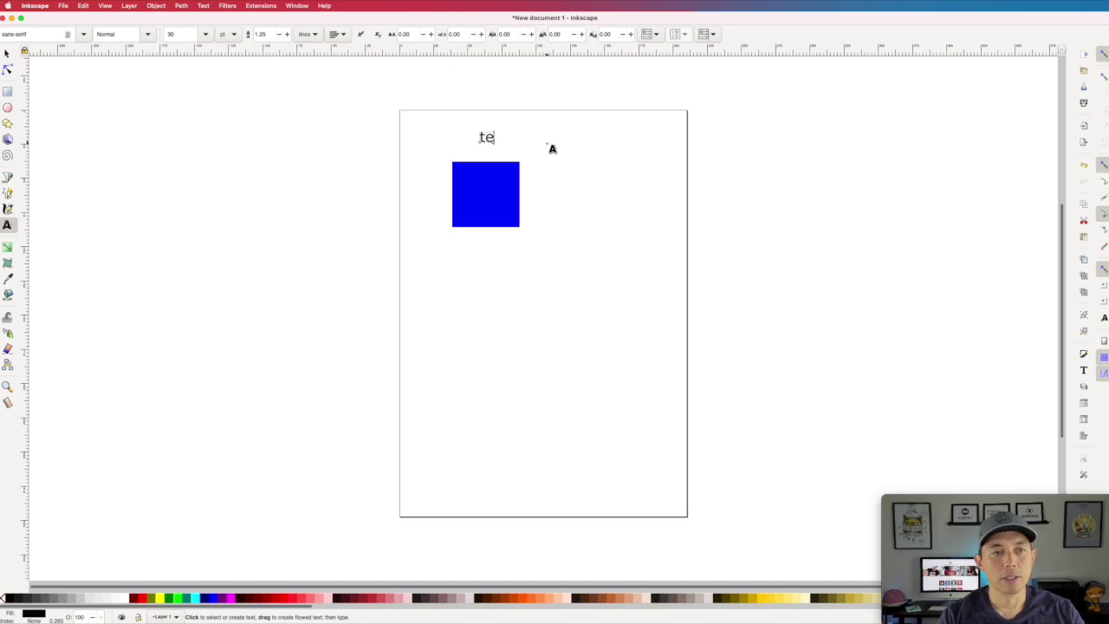
{"action": "type", "text": "xt"}
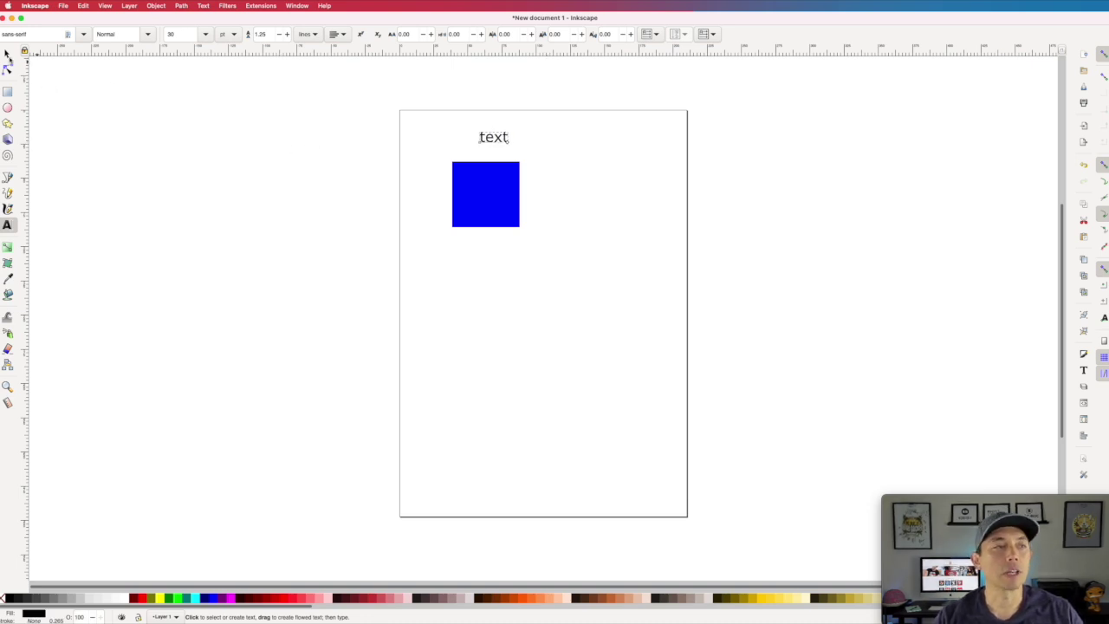
{"action": "key", "text": "Escape"}
{"action": "key", "text": "s"}
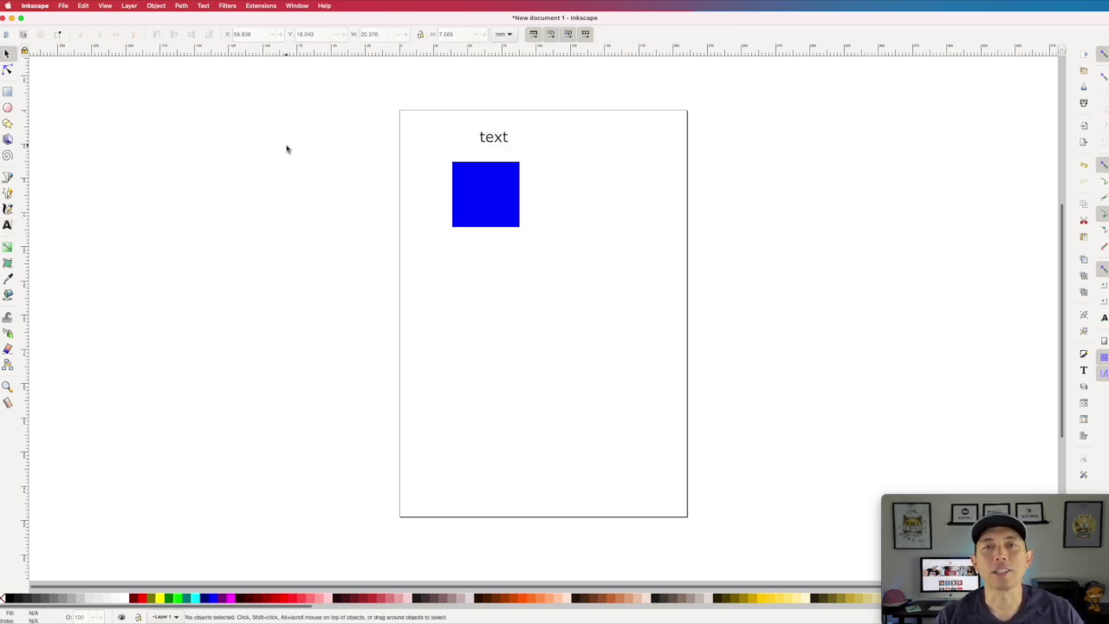
{"action": "left_click", "coordinate": [63, 6]}
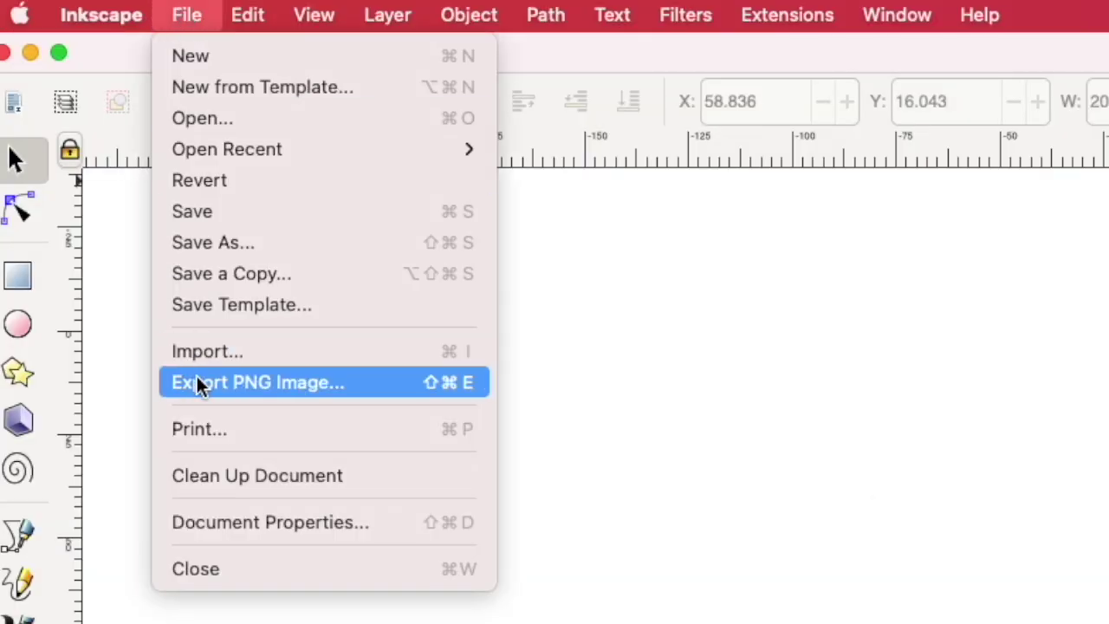
{"action": "left_click", "coordinate": [197, 382]}
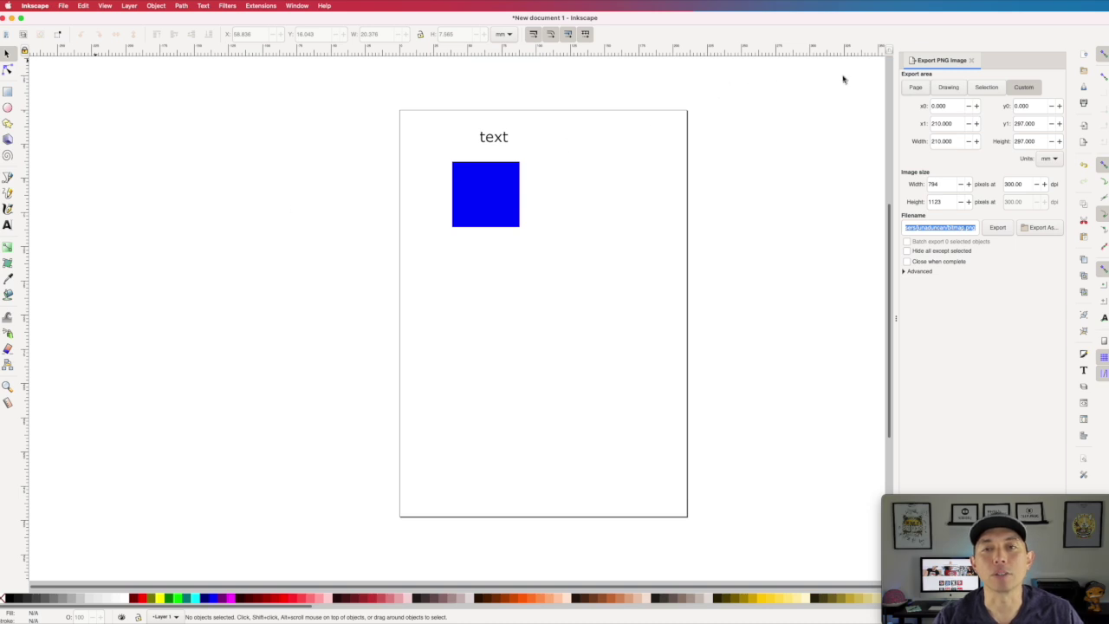
{"action": "left_click", "coordinate": [970, 61]}
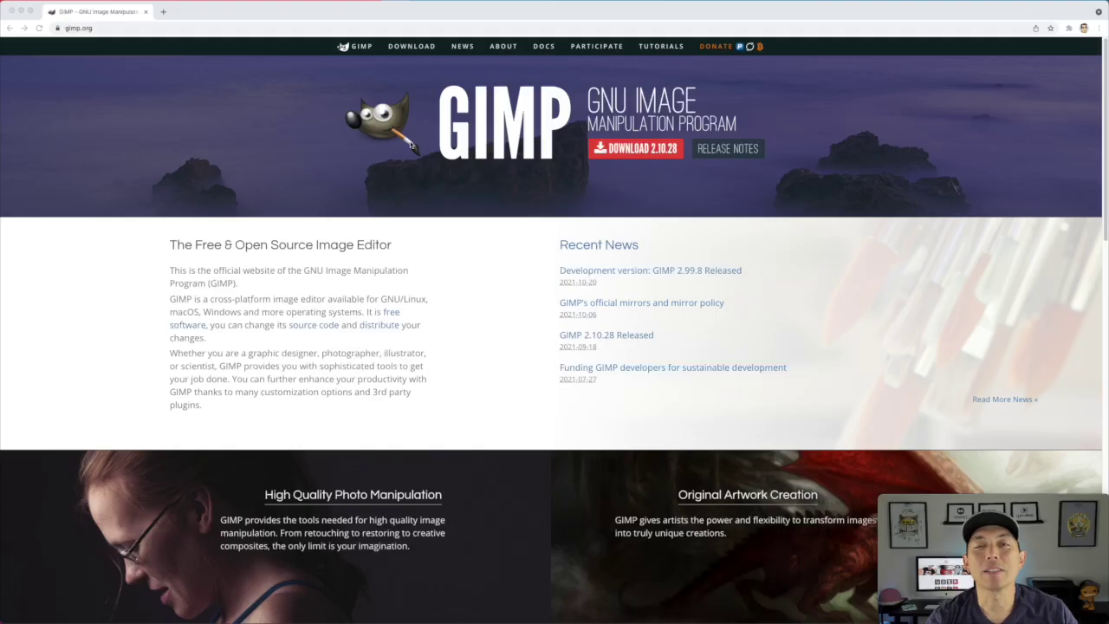
Open the GIMP downloads page from the gimp.org navigation bar.
{"action": "left_click", "coordinate": [408, 48]}
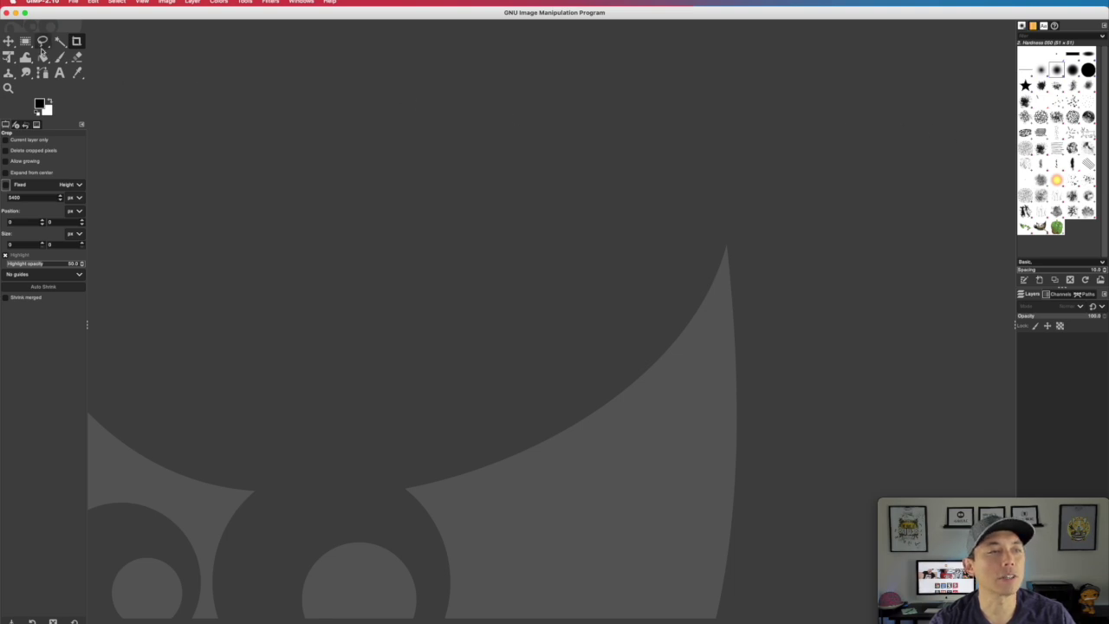
Create a new 4500 × 5400 px GIMP image and accept the large-image memory warning.
{"action": "left_click", "coordinate": [75, 3]}
{"action": "left_click", "coordinate": [72, 18]}
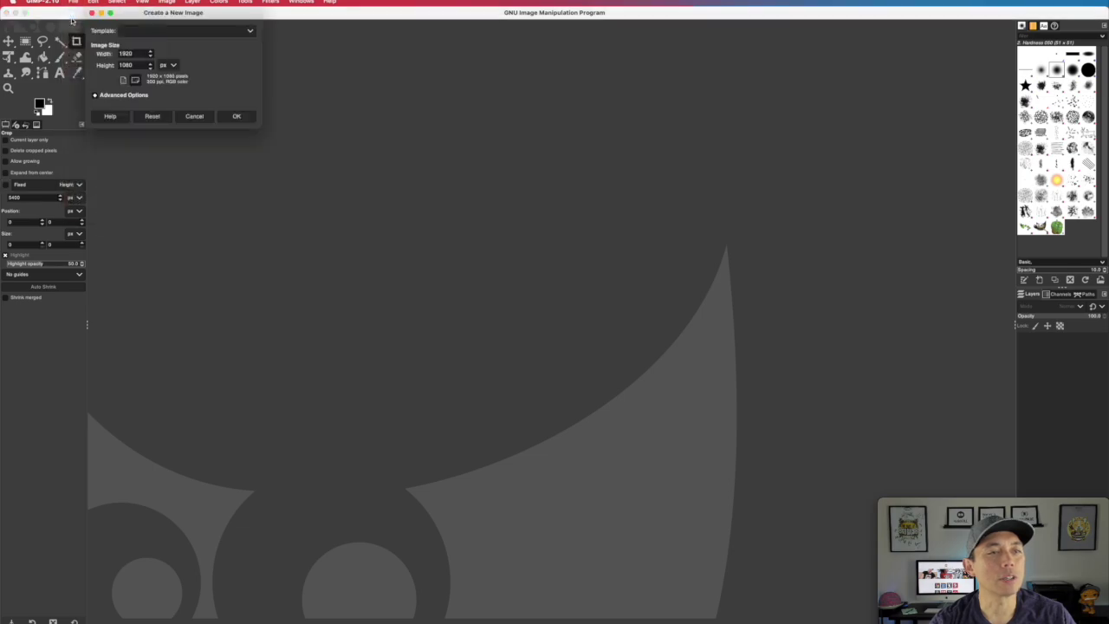
{"action": "double_click", "coordinate": [123, 54]}
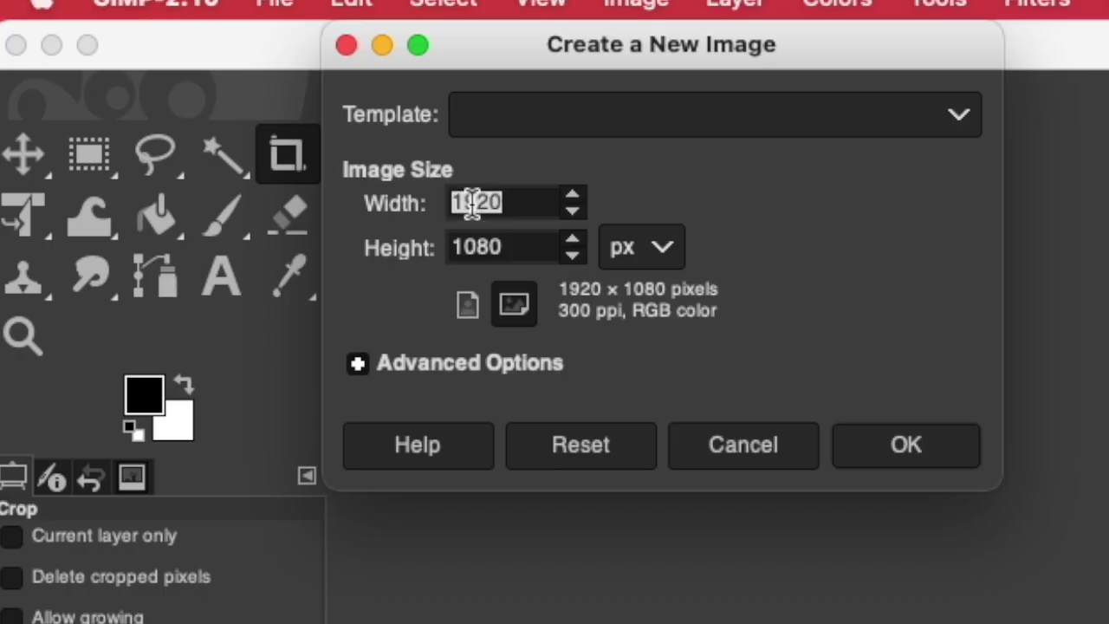
{"action": "type", "text": "4000"}
{"action": "key", "text": "Tab"}
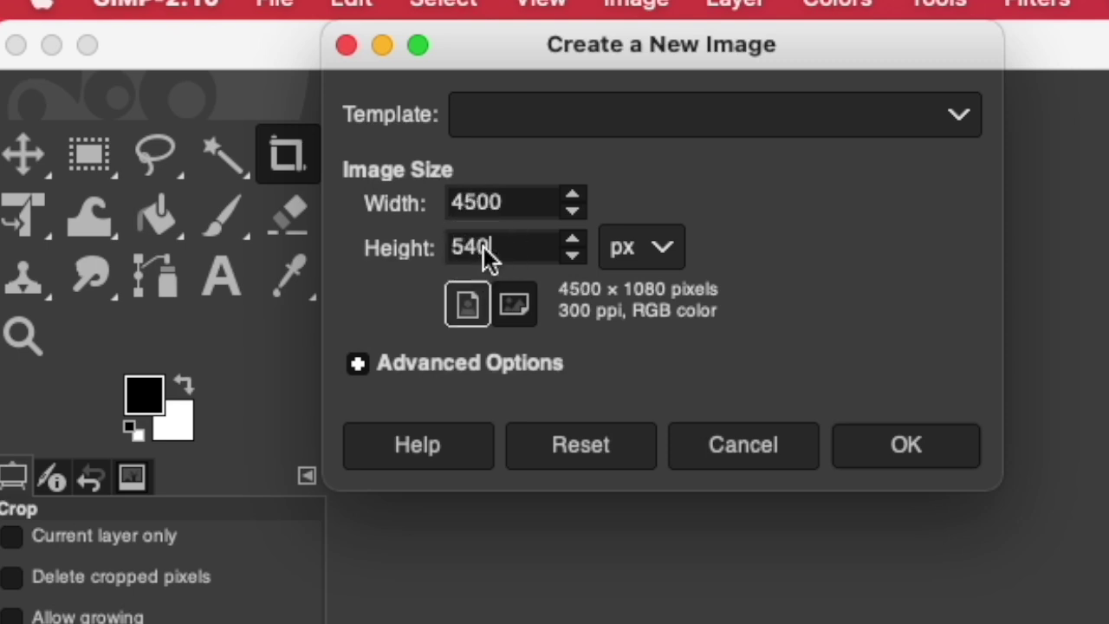
{"action": "left_click", "coordinate": [884, 446]}
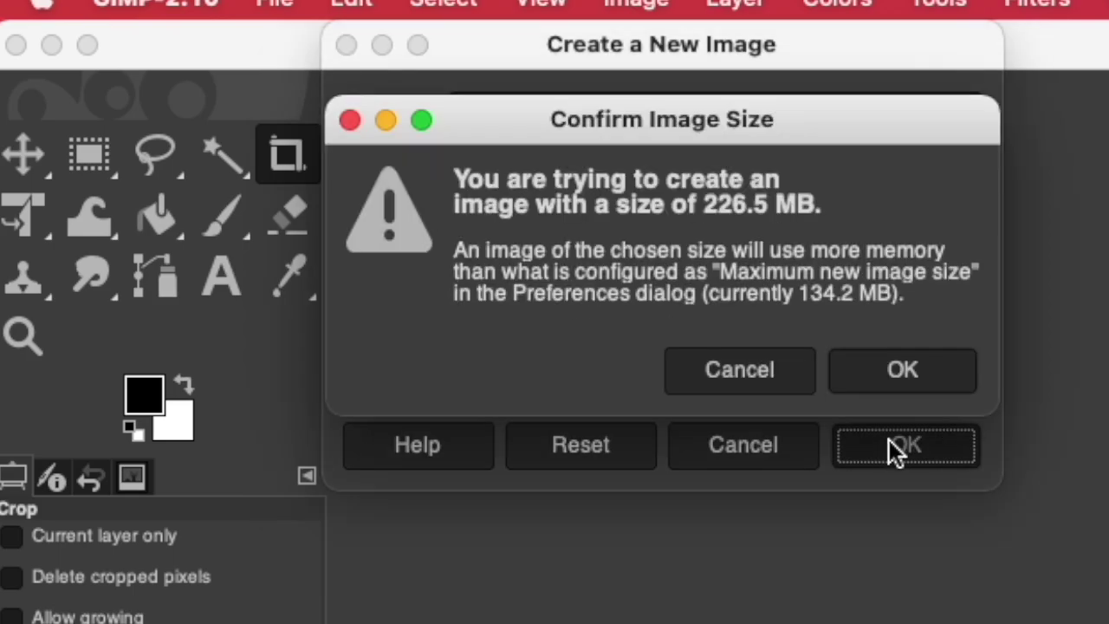
{"action": "left_click", "coordinate": [898, 367]}
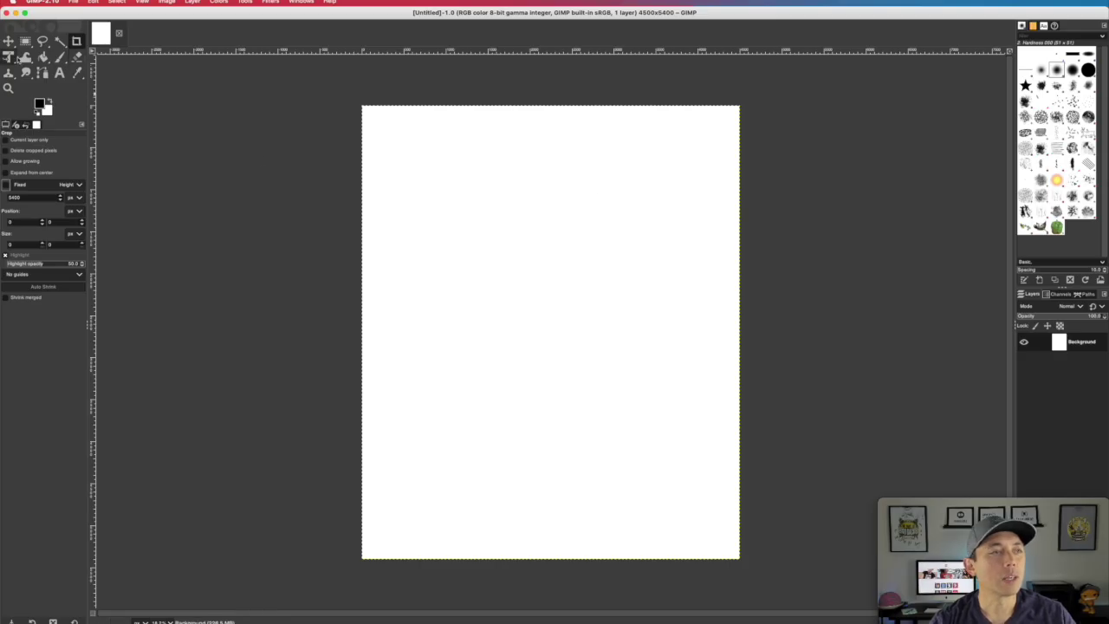
Add a text box on the canvas containing the word 'Life'.
{"action": "left_click", "coordinate": [59, 72]}
{"action": "left_click", "coordinate": [464, 174]}
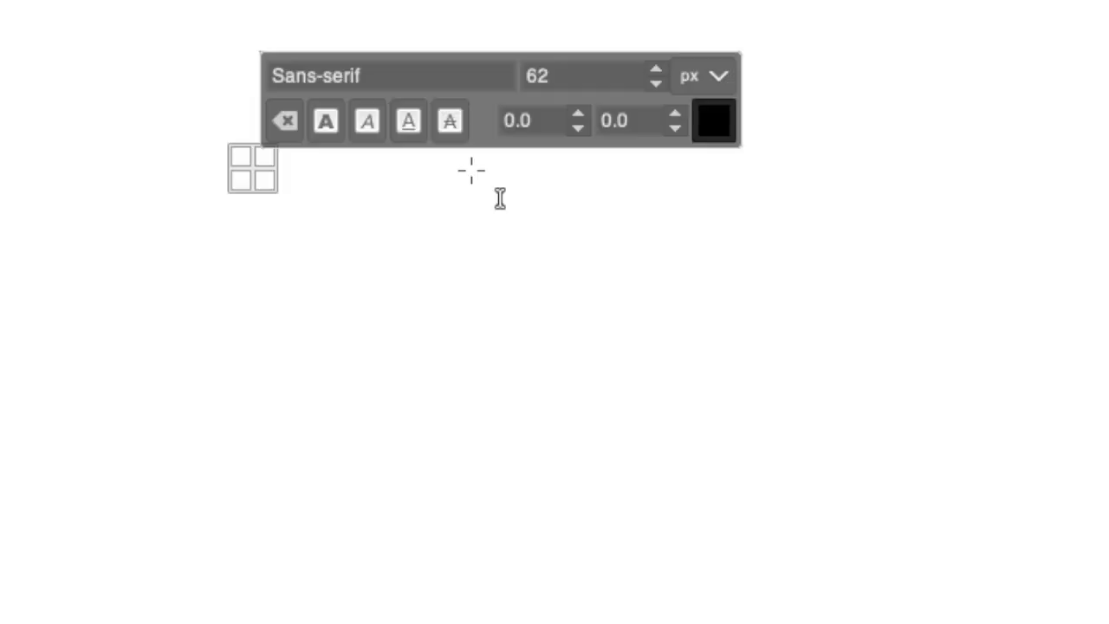
{"action": "type", "text": "Life"}
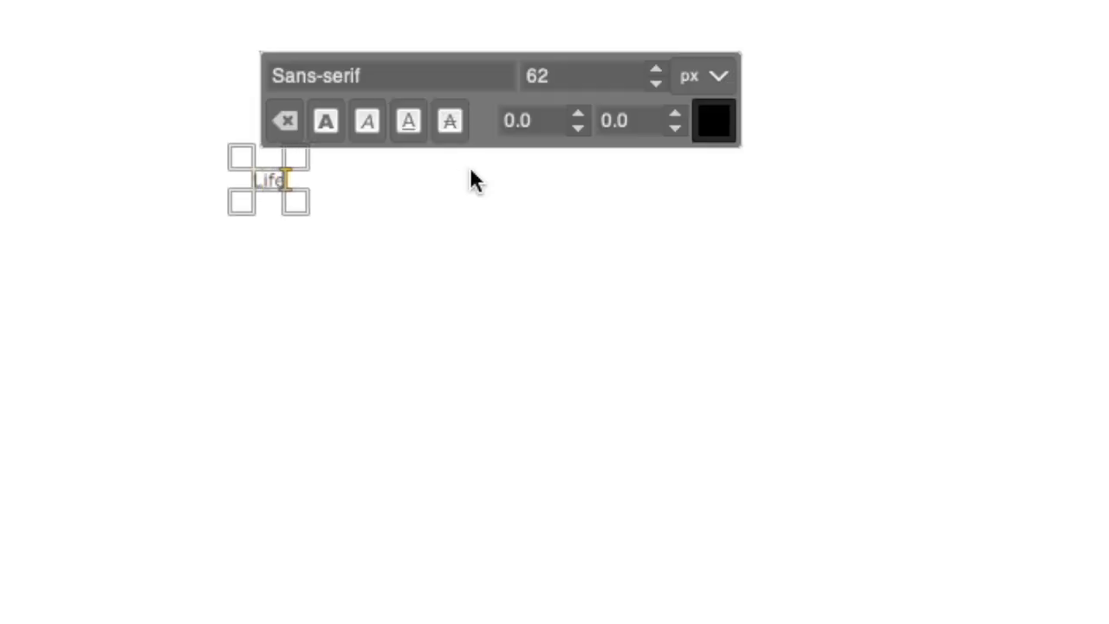
{"action": "left_click_drag", "start_coordinate": [296, 201], "coordinate": [748, 414]}
Set the 'Life' text to a 700 px font size.
{"action": "left_click_drag", "start_coordinate": [262, 184], "coordinate": [295, 208]}
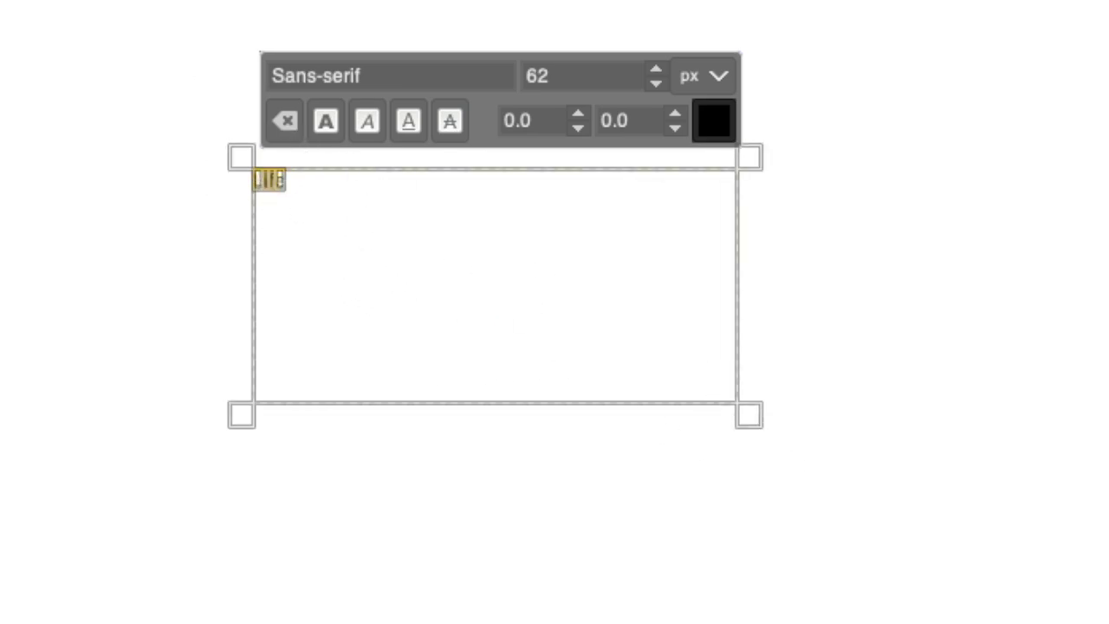
{"action": "left_click", "coordinate": [656, 71]}
{"action": "left_click", "coordinate": [656, 75]}
{"action": "left_click", "coordinate": [656, 75]}
{"action": "double_click", "coordinate": [539, 76]}
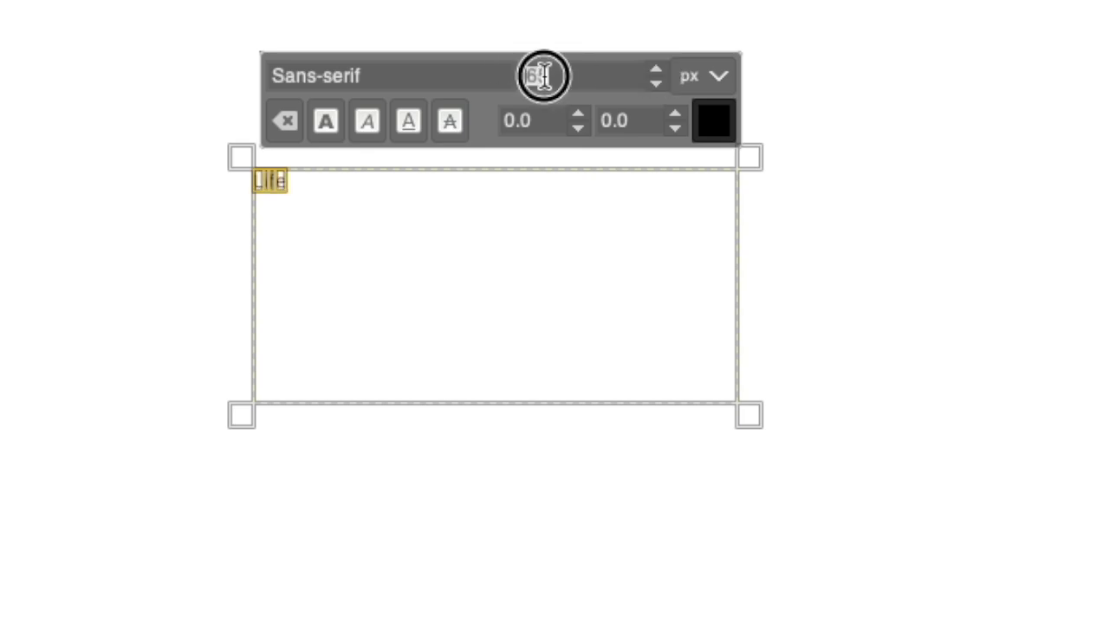
{"action": "type", "text": "700"}
{"action": "key", "text": "Return"}
Finish the 'Life' text and dismiss the stray empty text box.
{"action": "left_click", "coordinate": [645, 222]}
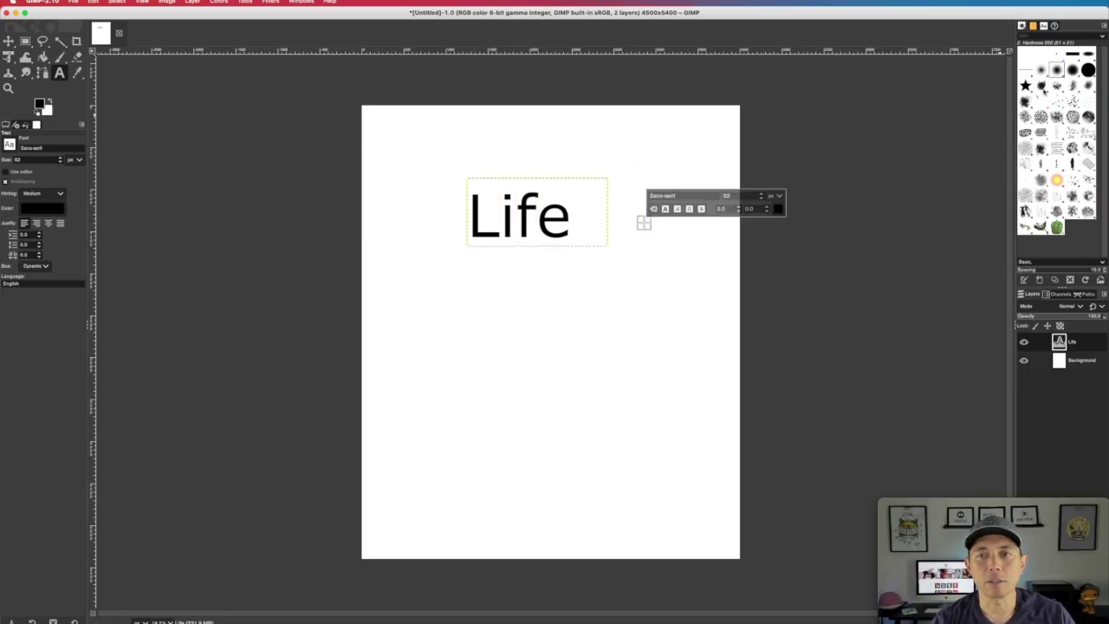
{"action": "left_click_drag", "start_coordinate": [1056, 87], "coordinate": [604, 265]}
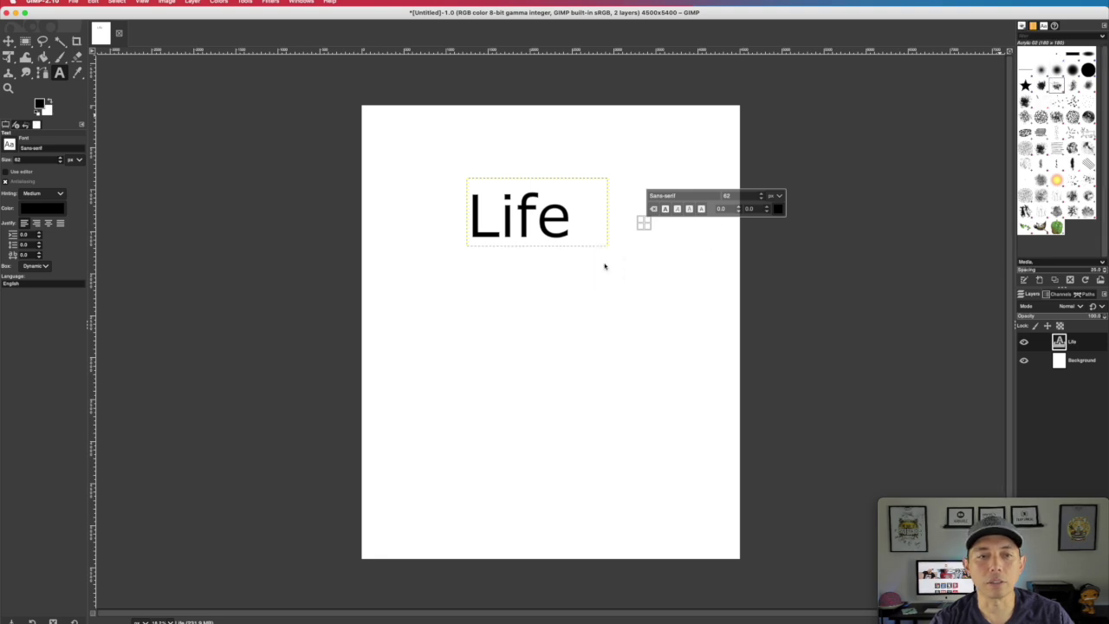
{"action": "left_click", "coordinate": [542, 331]}
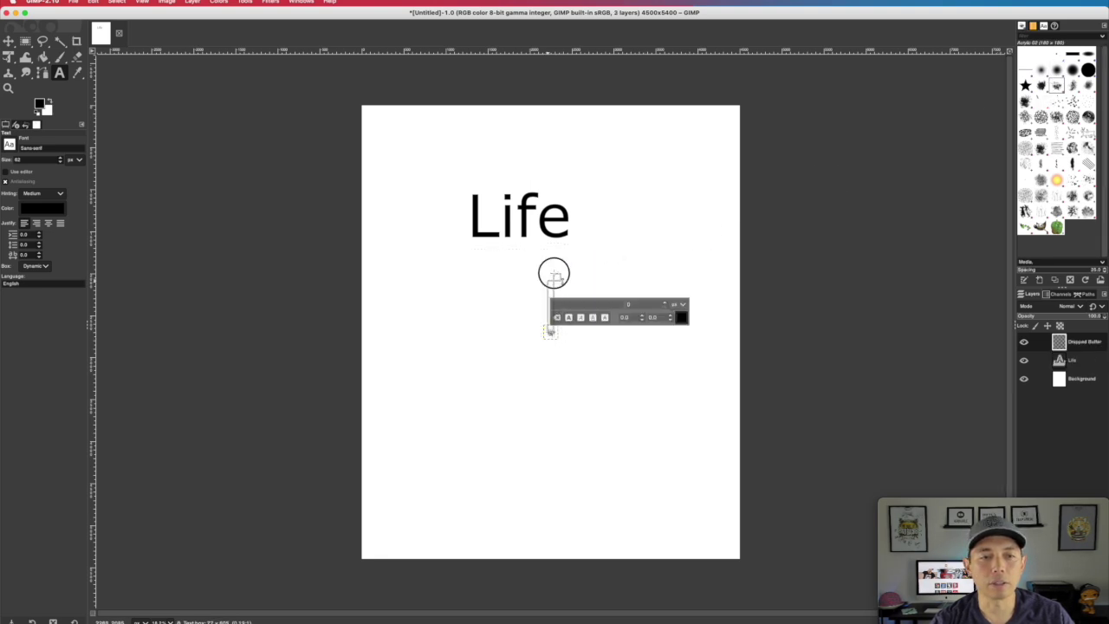
{"action": "left_click", "coordinate": [656, 259]}
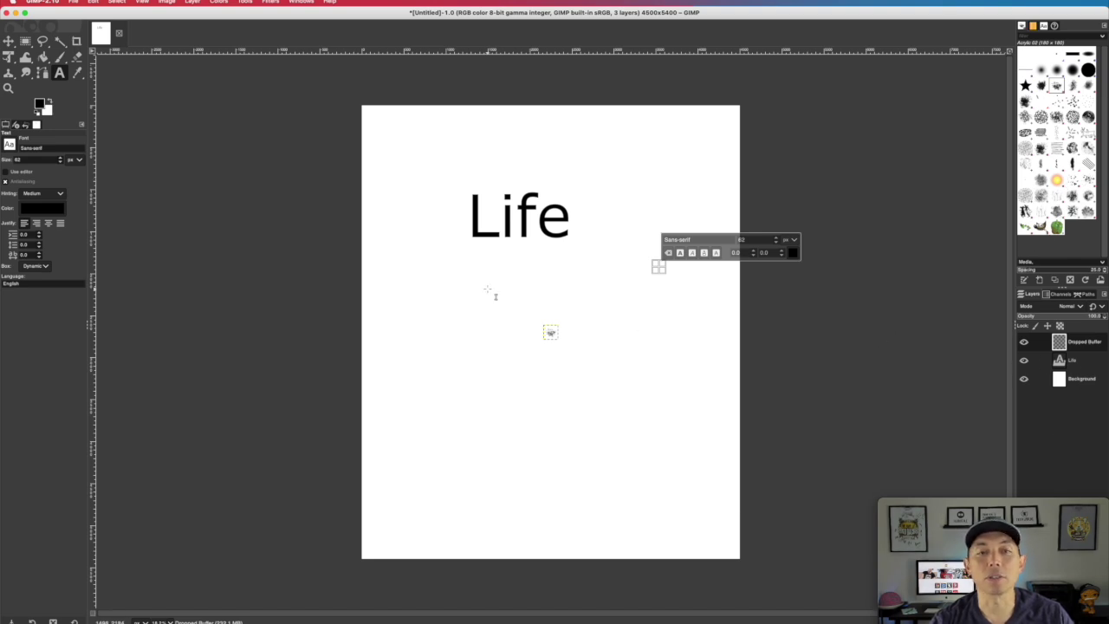
{"action": "left_click", "coordinate": [399, 213]}
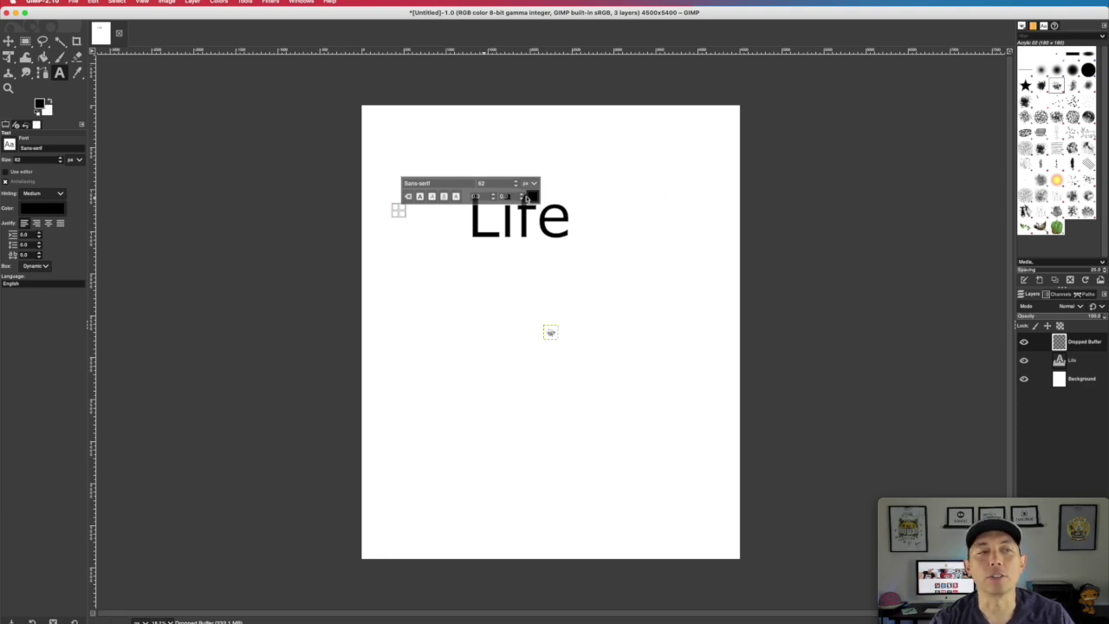
{"action": "left_click", "coordinate": [75, 3]}
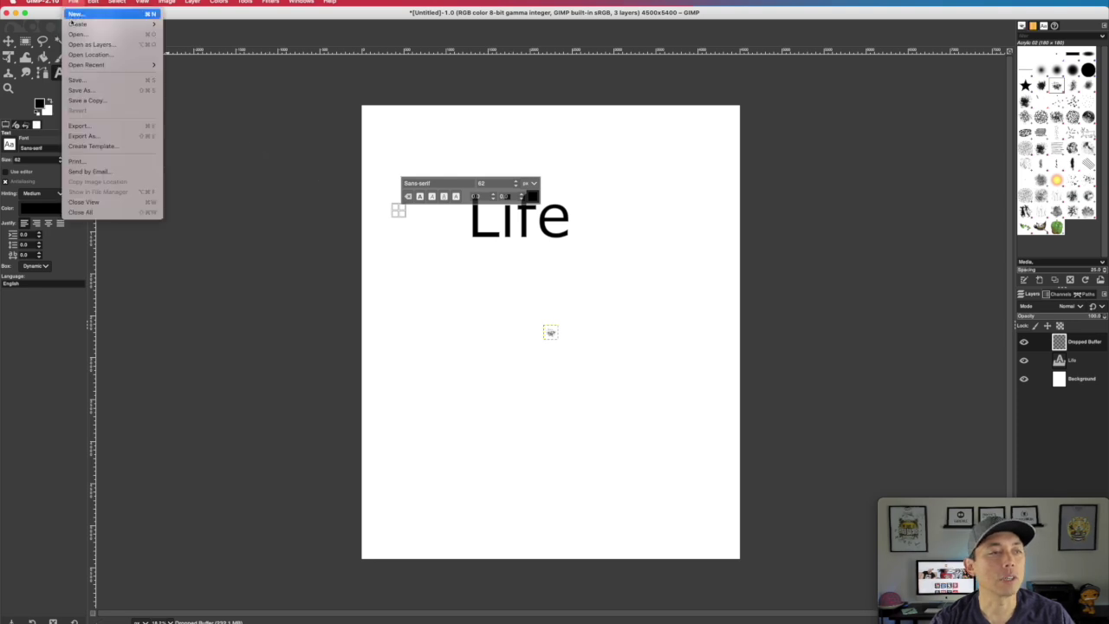
Export as PNG, uncheck Save background color, then cancel the PNG options.
{"action": "left_click", "coordinate": [83, 137]}
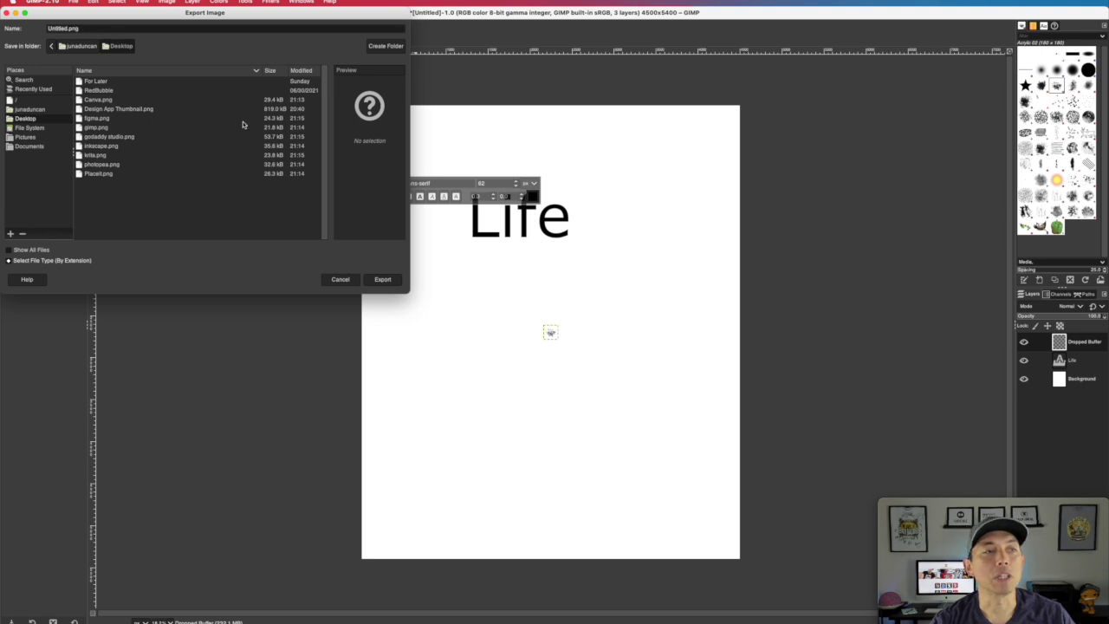
{"action": "left_click", "coordinate": [378, 278]}
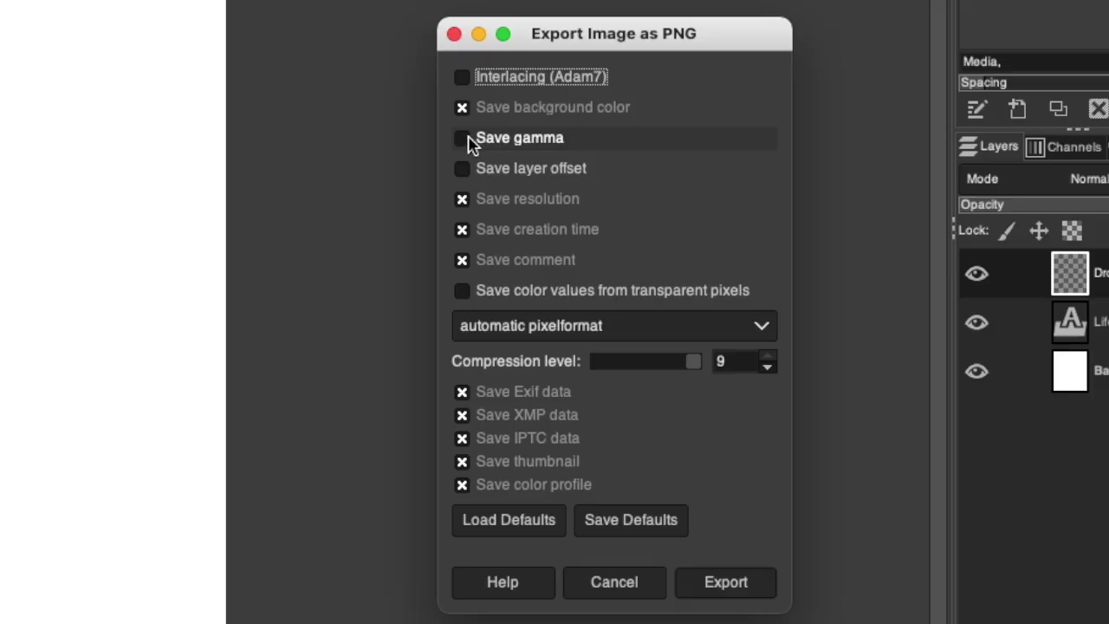
{"action": "left_click", "coordinate": [828, 278]}
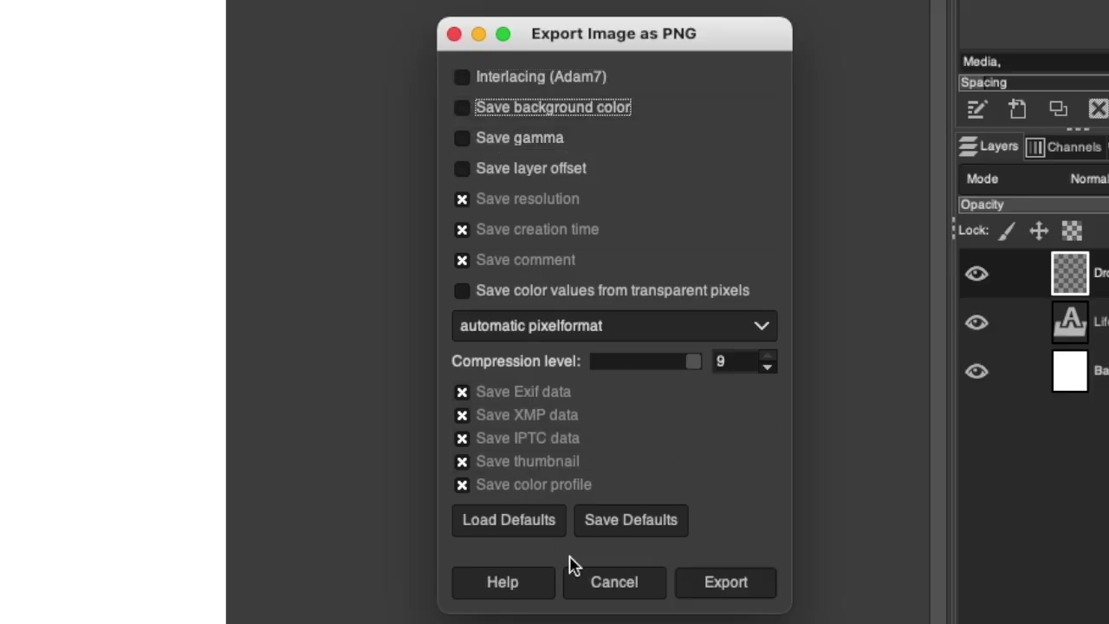
{"action": "left_click", "coordinate": [632, 586]}
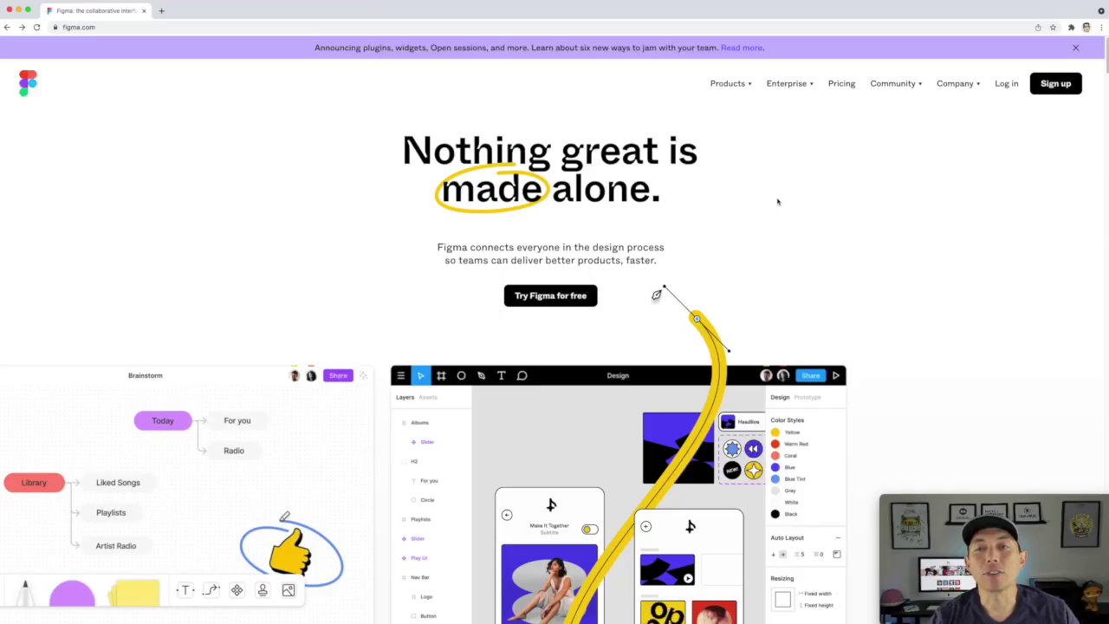
Open Figma's Pricing page from the homepage.
{"action": "left_click", "coordinate": [841, 83]}
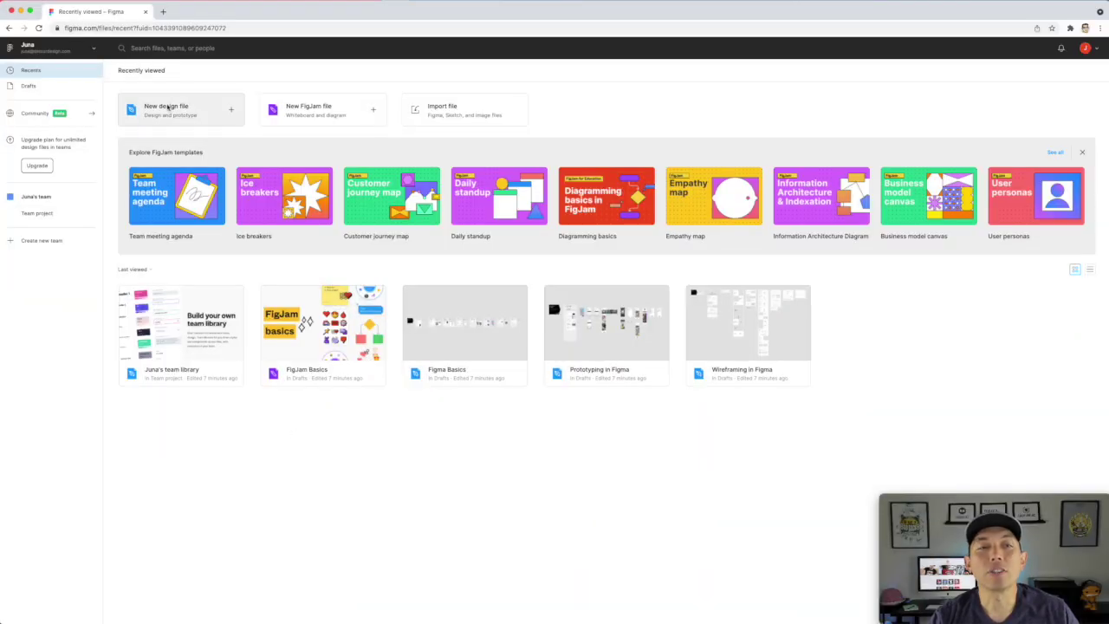
Create a new Figma design file and draw a frame on the canvas.
{"action": "left_click", "coordinate": [229, 111]}
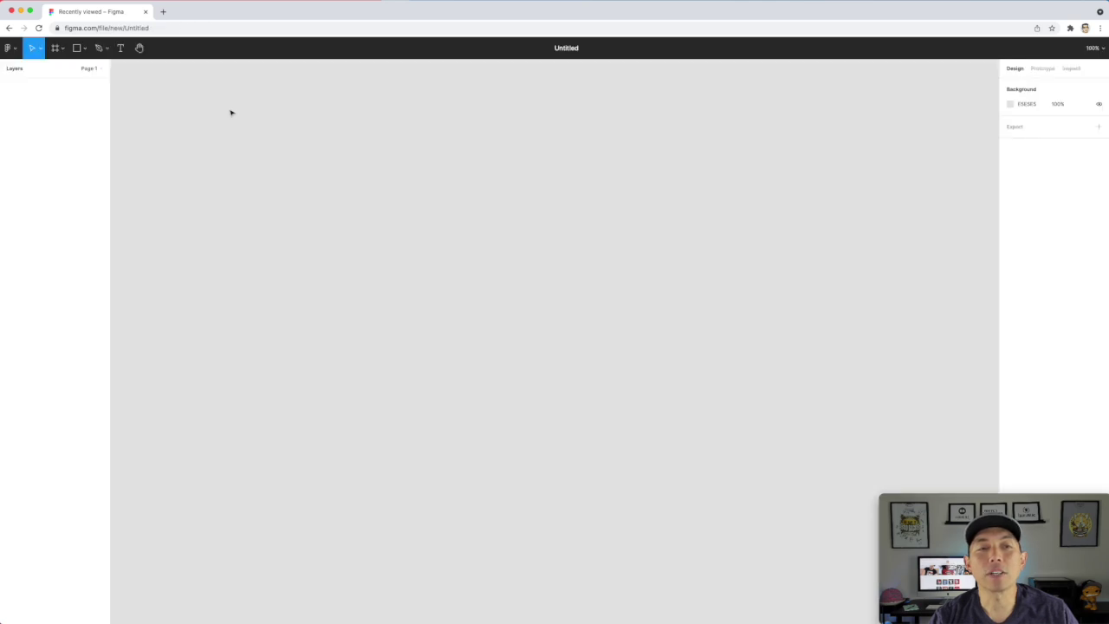
{"action": "left_click", "coordinate": [61, 49]}
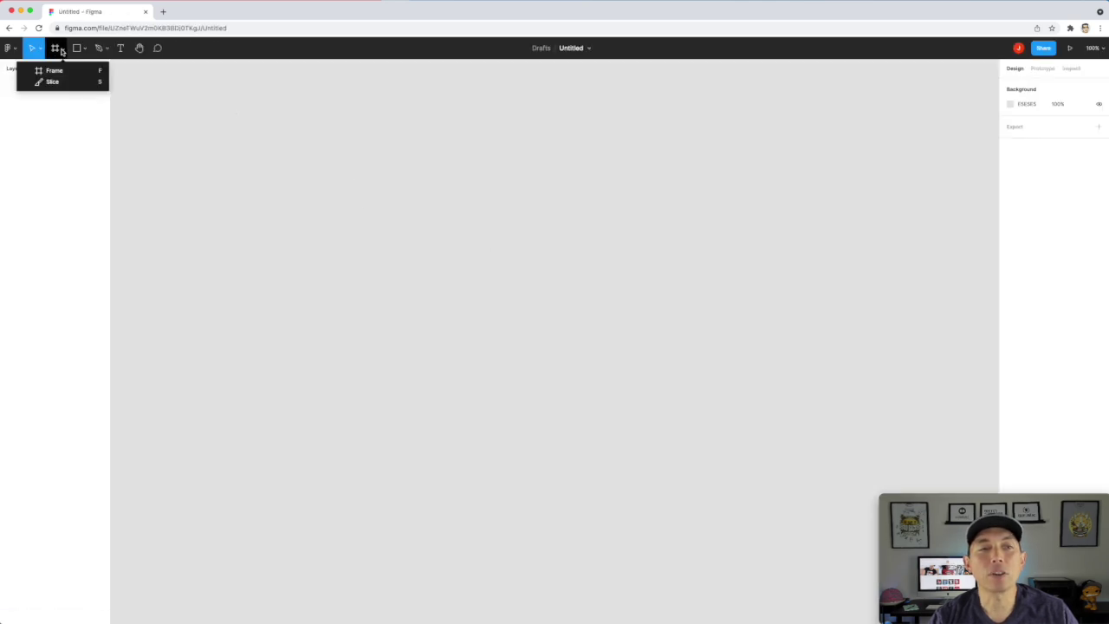
{"action": "left_click", "coordinate": [55, 68]}
{"action": "left_click_drag", "start_coordinate": [232, 98], "coordinate": [831, 495]}
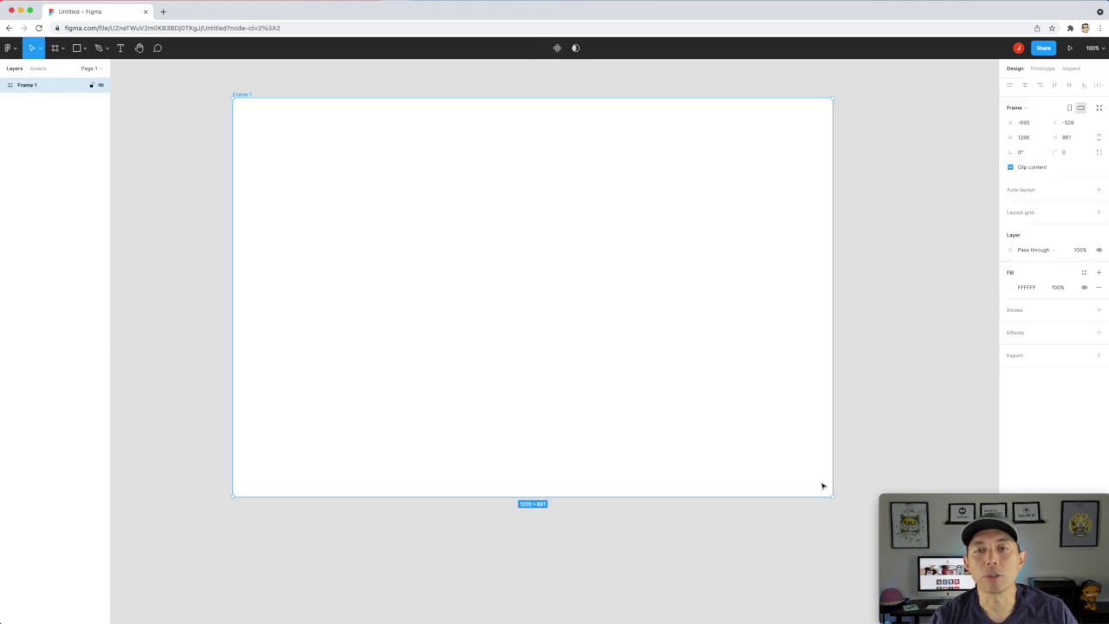
Resize the frame to W 4500 and H 5400 and centre it in view.
{"action": "left_click", "coordinate": [1035, 141]}
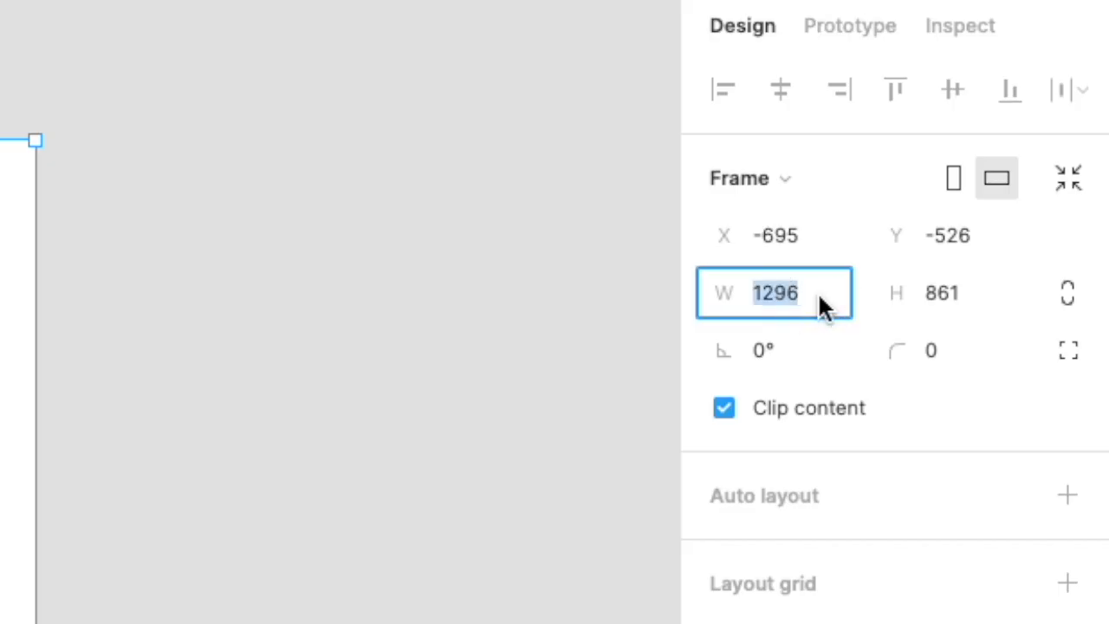
{"action": "type", "text": "45"}
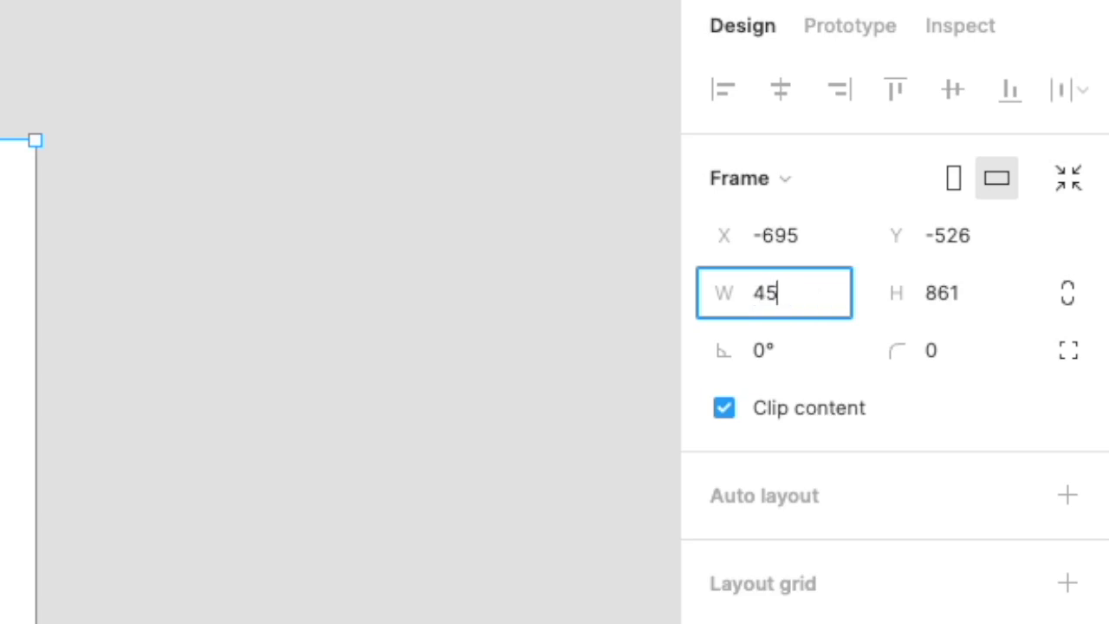
{"action": "type", "text": "00"}
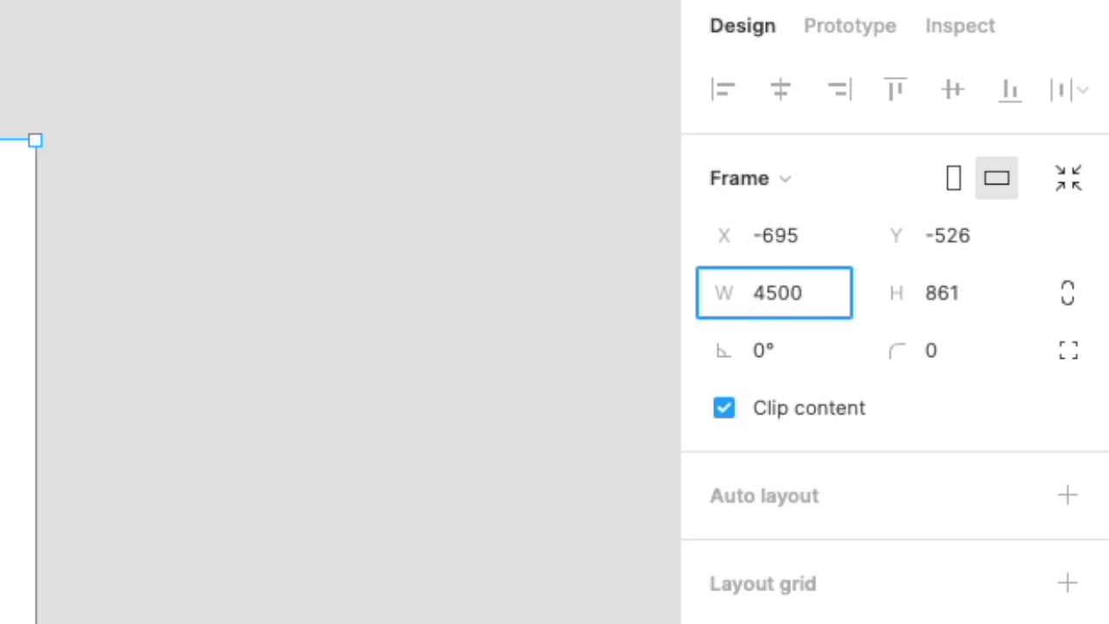
{"action": "left_click", "coordinate": [928, 301]}
{"action": "type", "text": "5400"}
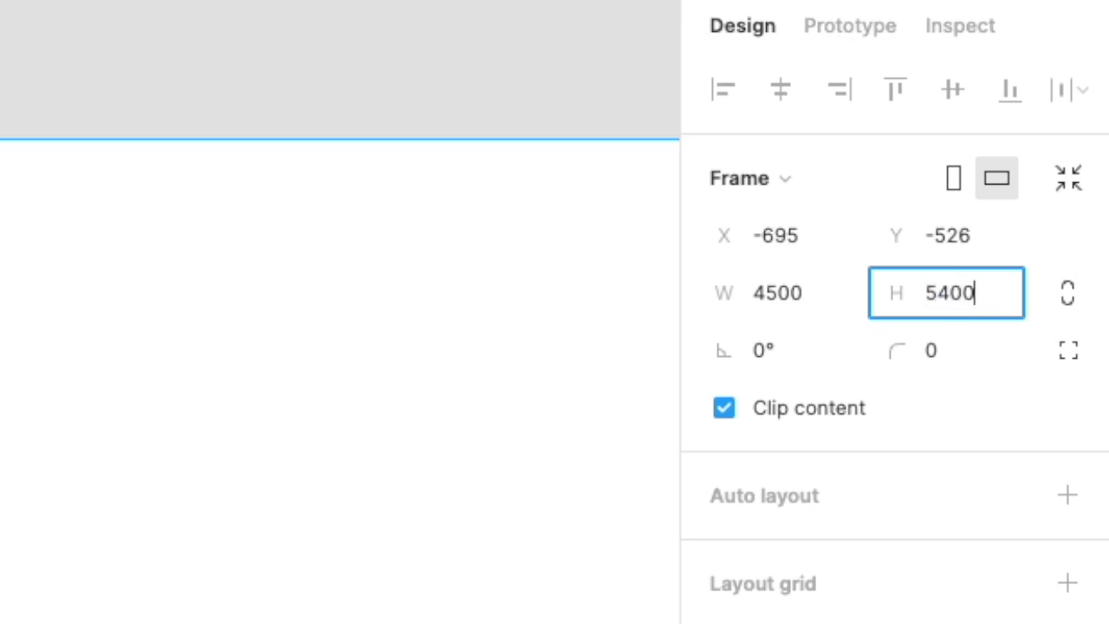
{"action": "key", "text": "Return"}
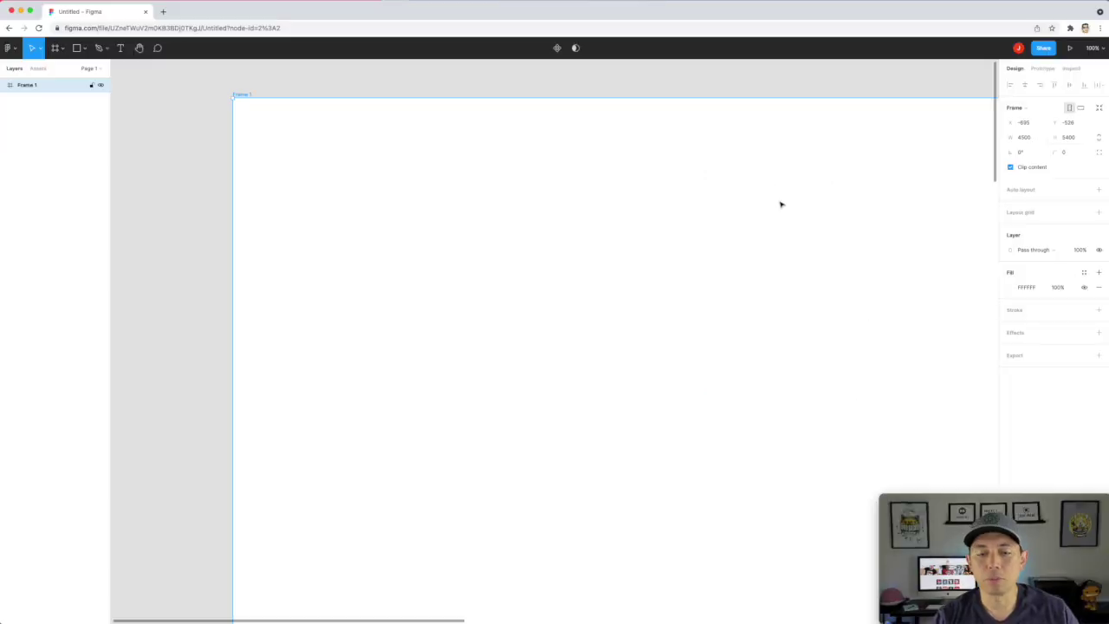
{"action": "scroll", "coordinate": [675, 275], "scroll_direction": "down", "scroll_amount": 2}
{"action": "scroll", "coordinate": [675, 274], "scroll_direction": "down", "scroll_amount": 5}
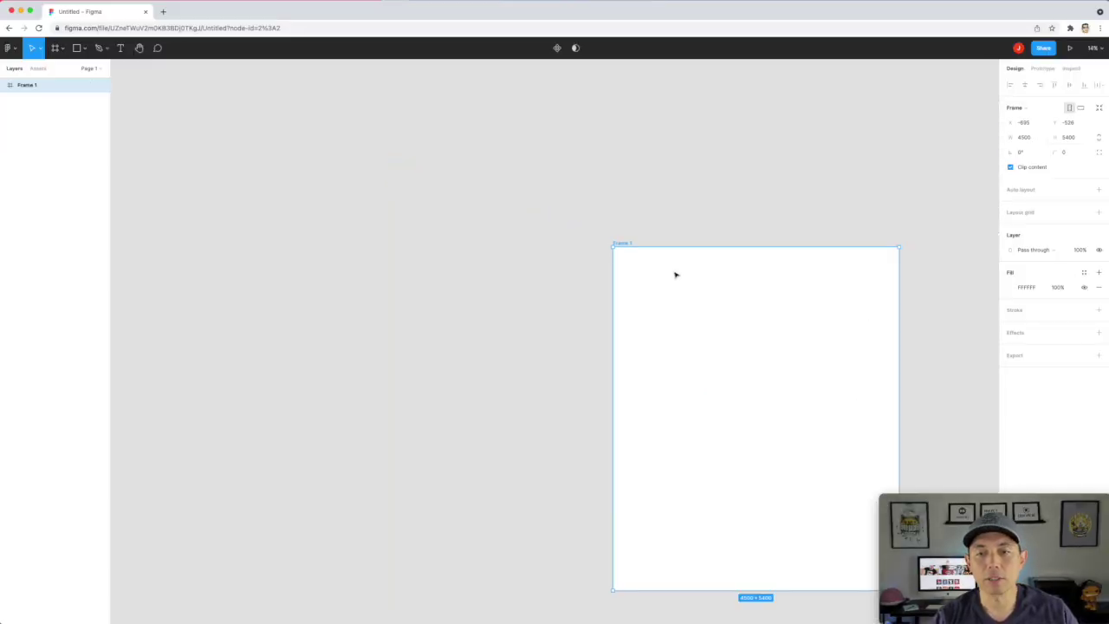
{"action": "left_click_drag", "start_coordinate": [720, 287], "coordinate": [433, 181]}
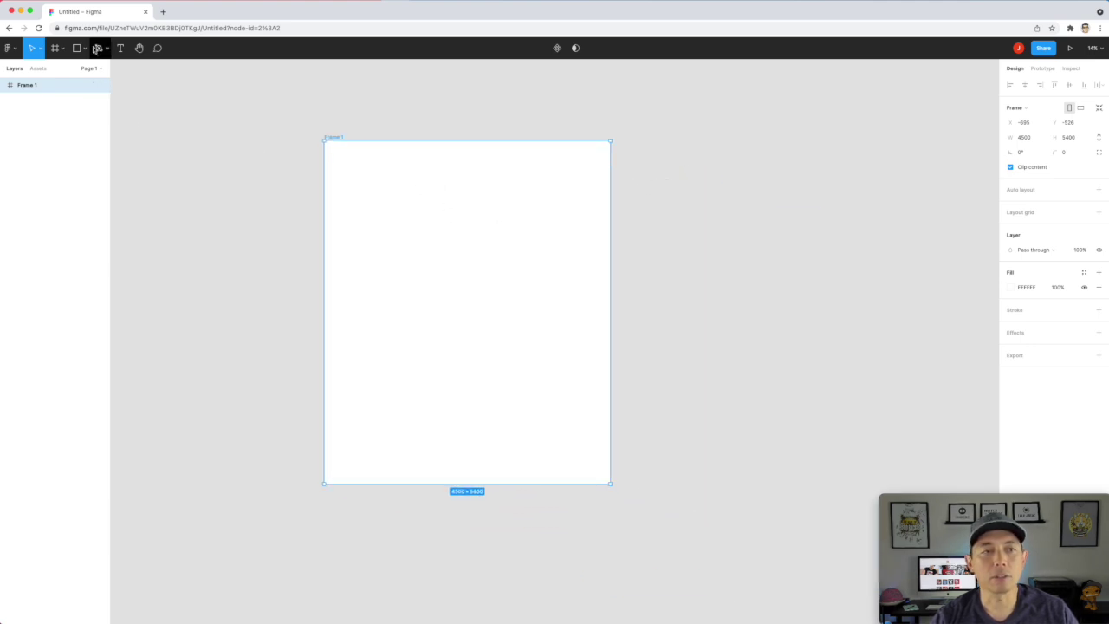
Start a text layer inside Frame 1, typing 'Hi'.
{"action": "left_click", "coordinate": [120, 49]}
{"action": "left_click", "coordinate": [397, 212]}
{"action": "type", "text": "Hi"}
{"action": "key", "text": "Escape"}
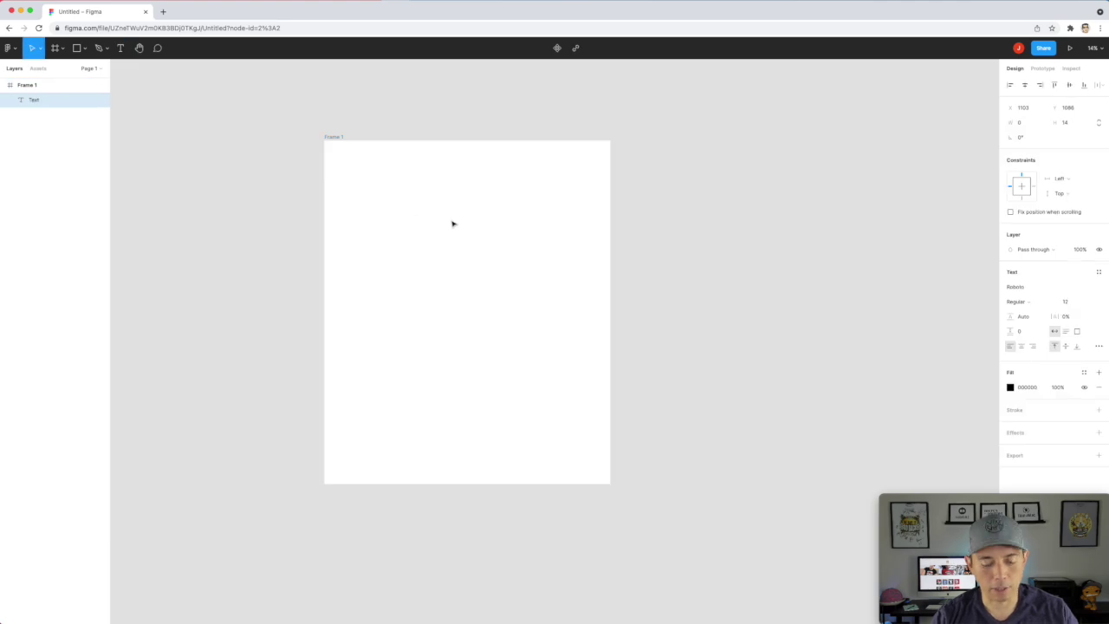
Make the text read 'Life is Good' at font size 100 and add a PNG export setting.
{"action": "type", "text": "fe is"}
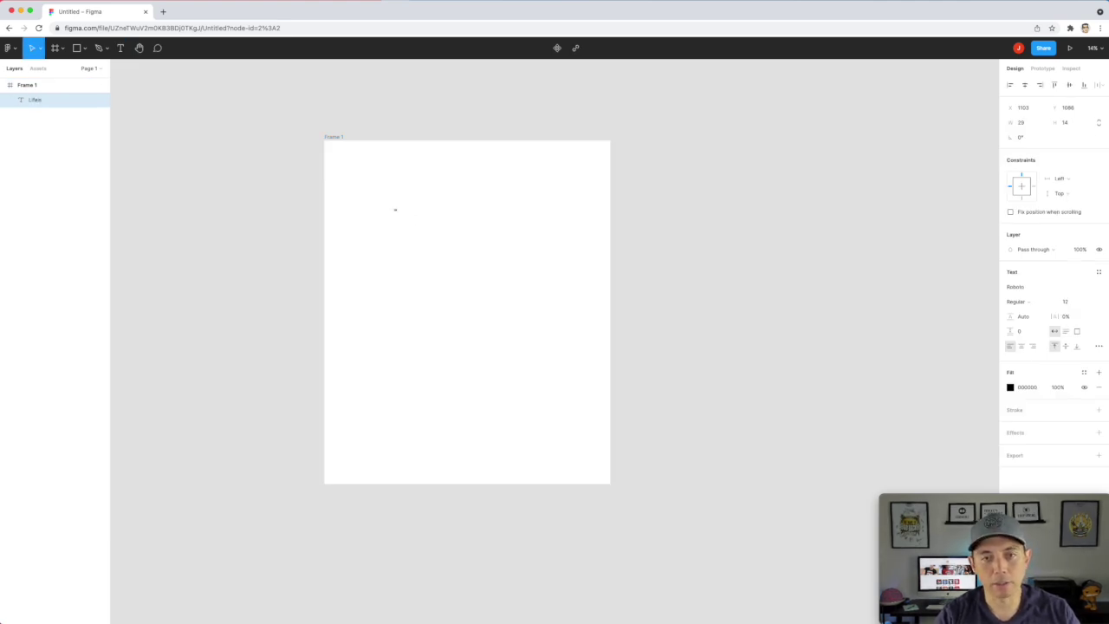
{"action": "left_click", "coordinate": [1067, 301]}
{"action": "type", "text": "100"}
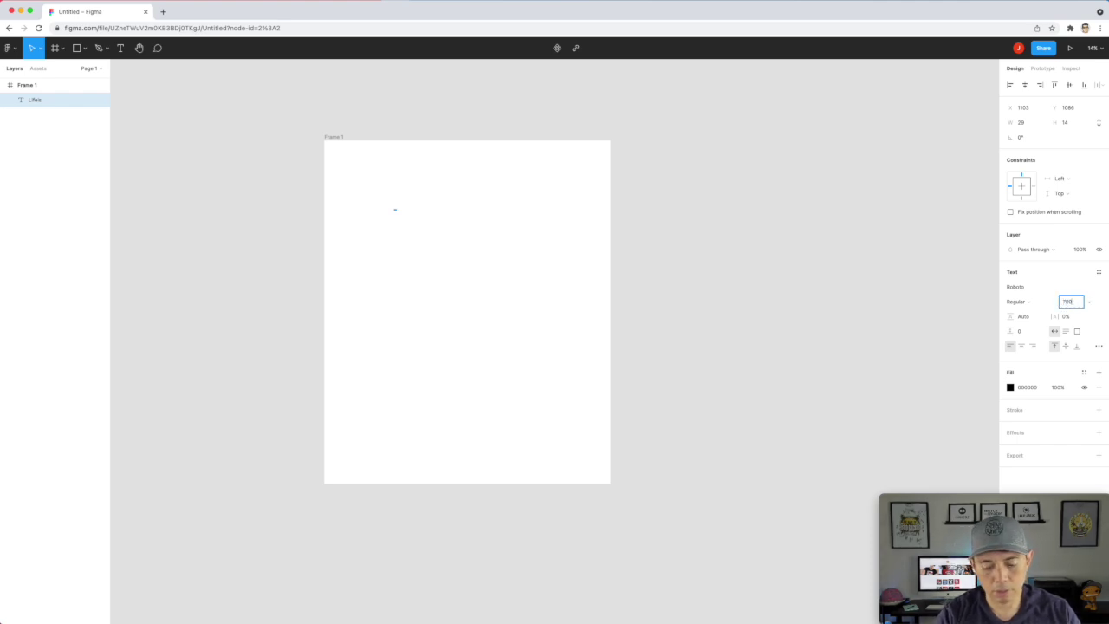
{"action": "key", "text": "Return"}
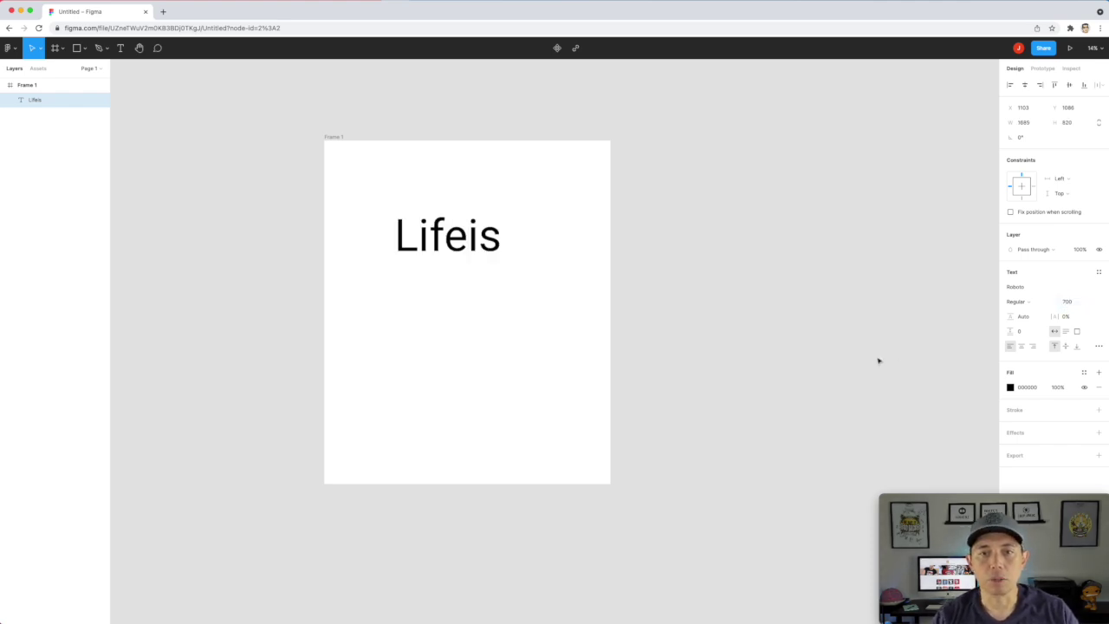
{"action": "left_click", "coordinate": [468, 234]}
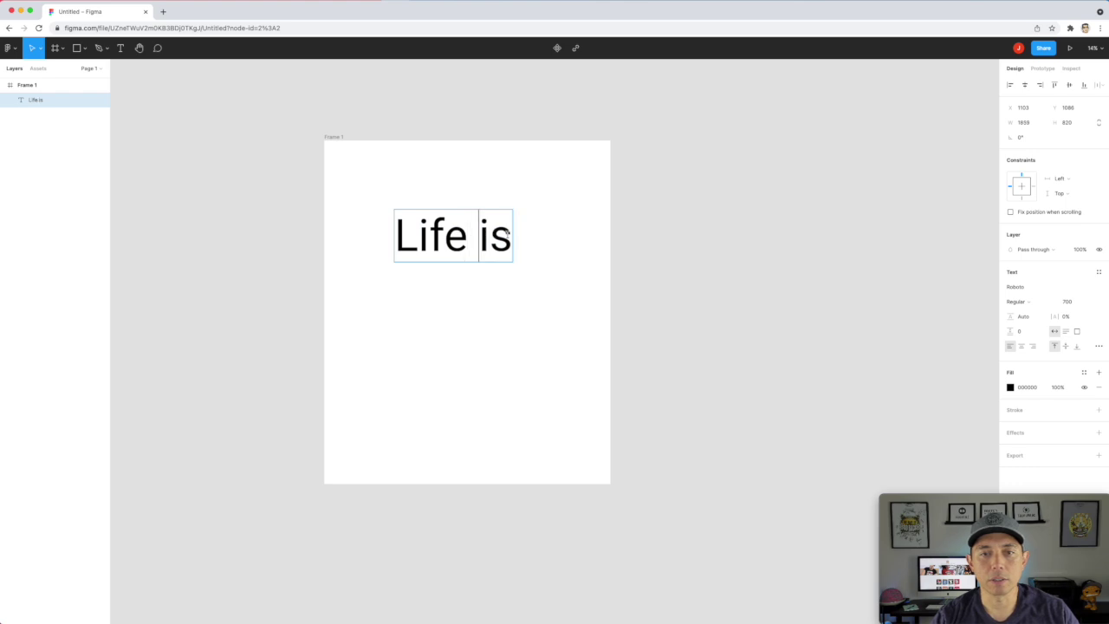
{"action": "type", "text": "ood"}
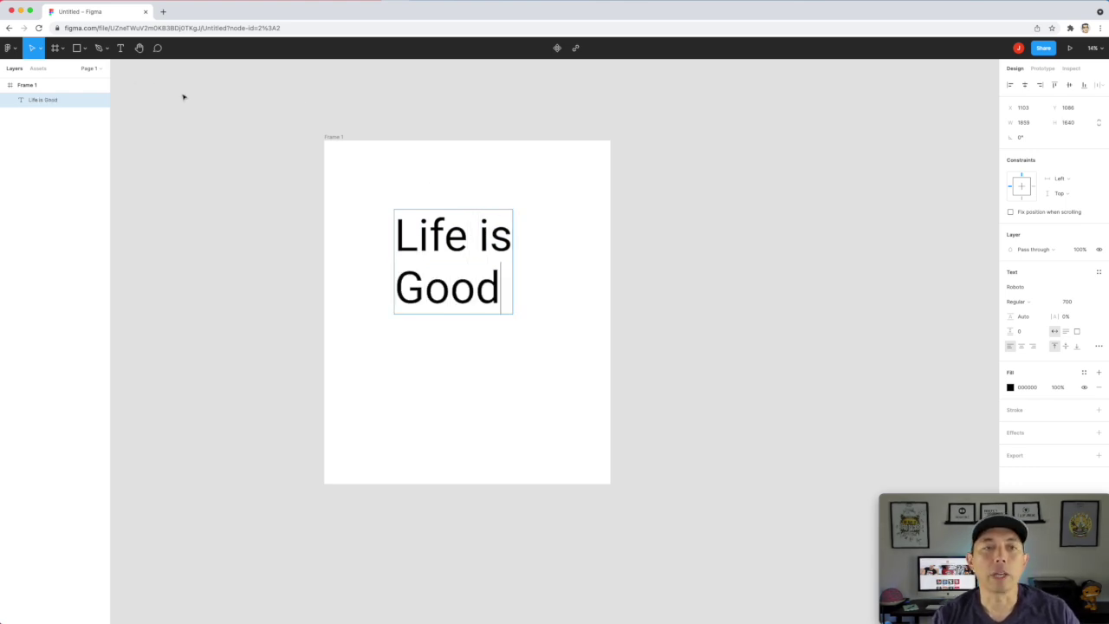
{"action": "key", "text": "Escape"}
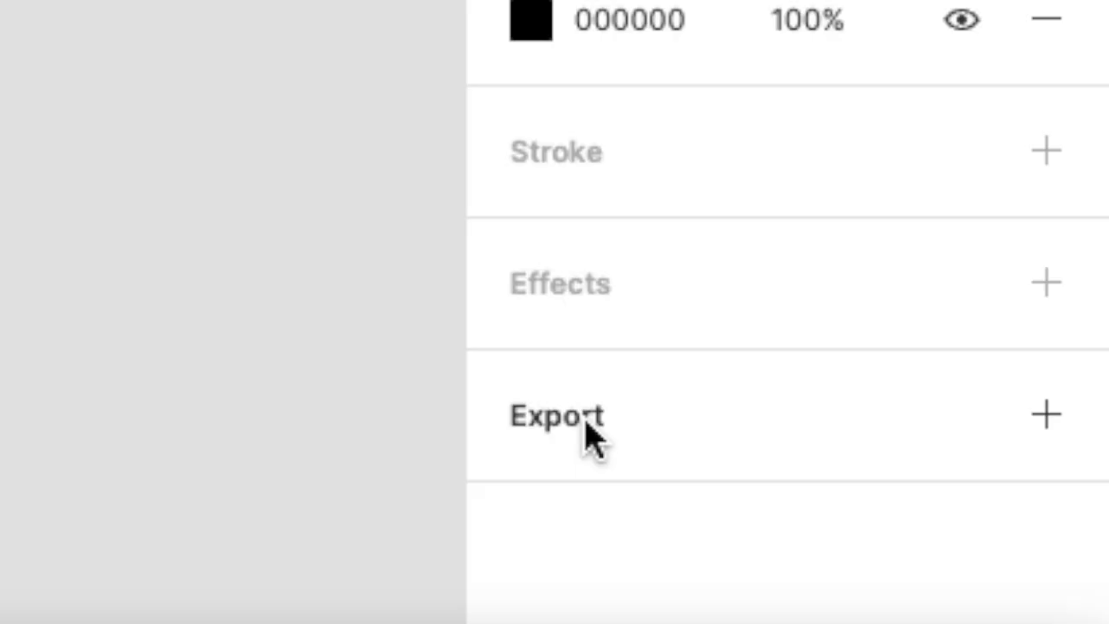
{"action": "left_click", "coordinate": [1019, 455]}
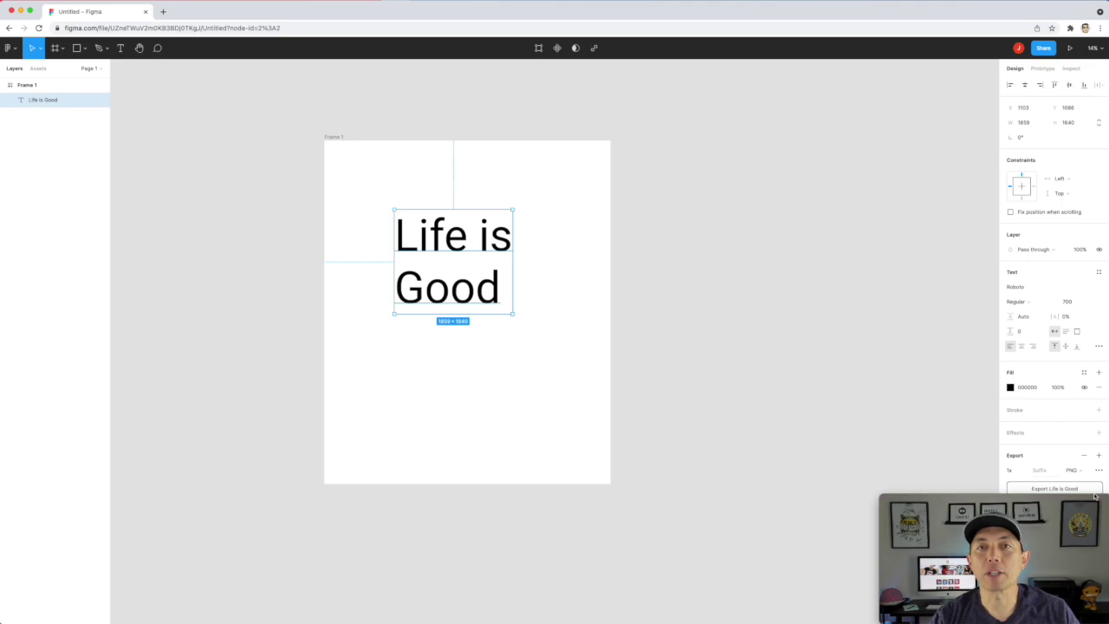
{"action": "left_click", "coordinate": [795, 281]}
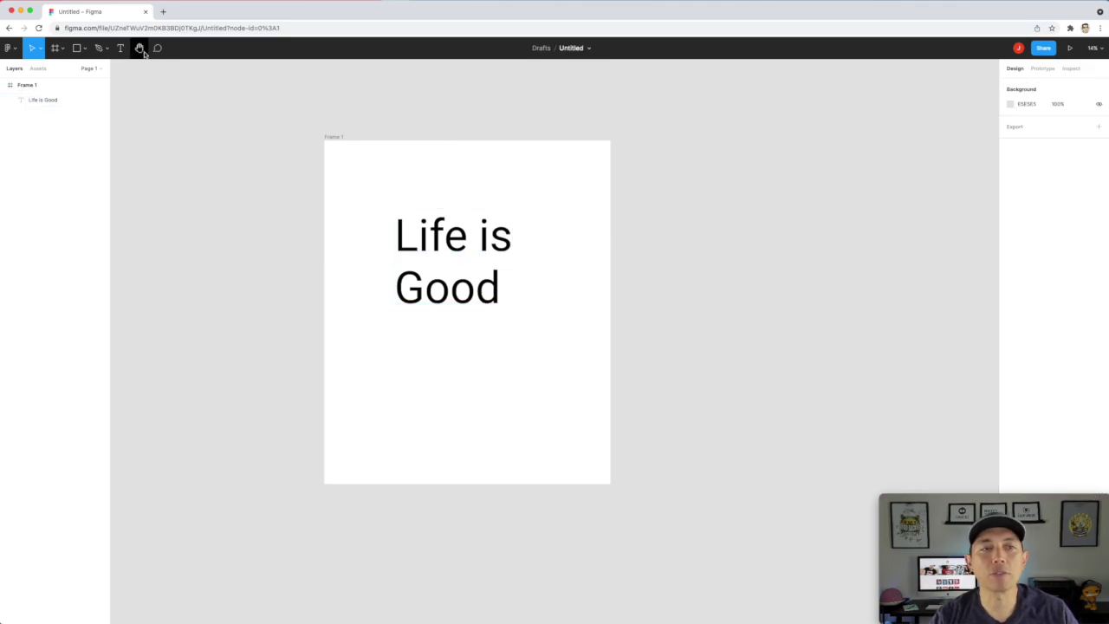
Draw a curved Pen-tool vector path beneath the 'Life is Good' text.
{"action": "left_click", "coordinate": [109, 51]}
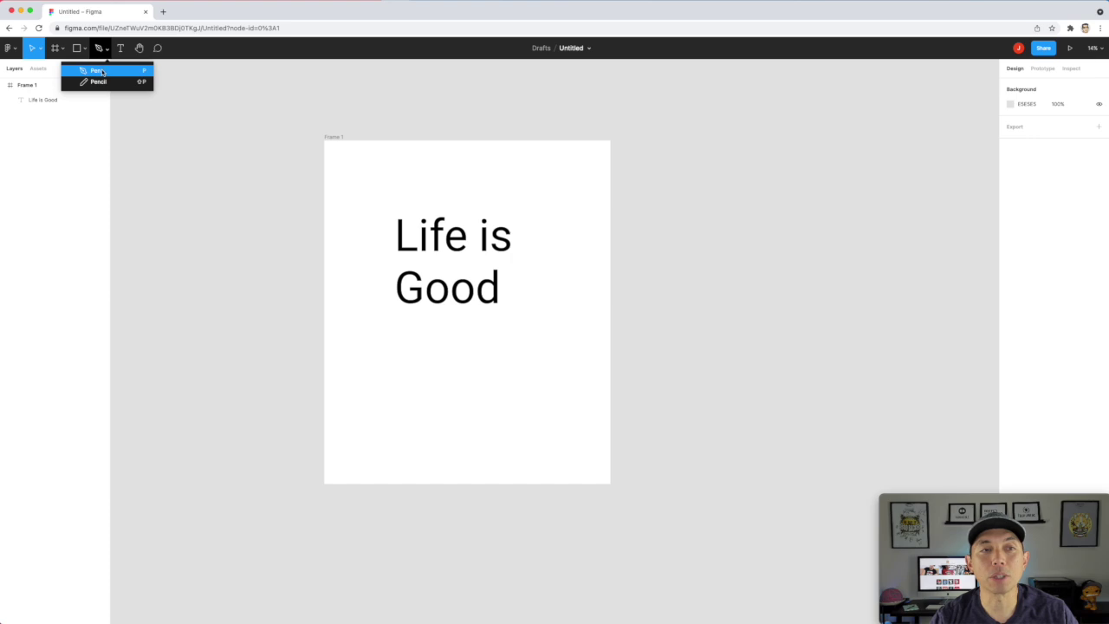
{"action": "left_click", "coordinate": [102, 71]}
{"action": "left_click", "coordinate": [434, 342]}
{"action": "left_click", "coordinate": [496, 345]}
{"action": "left_click_drag", "start_coordinate": [496, 345], "coordinate": [514, 361]}
{"action": "left_click", "coordinate": [530, 375]}
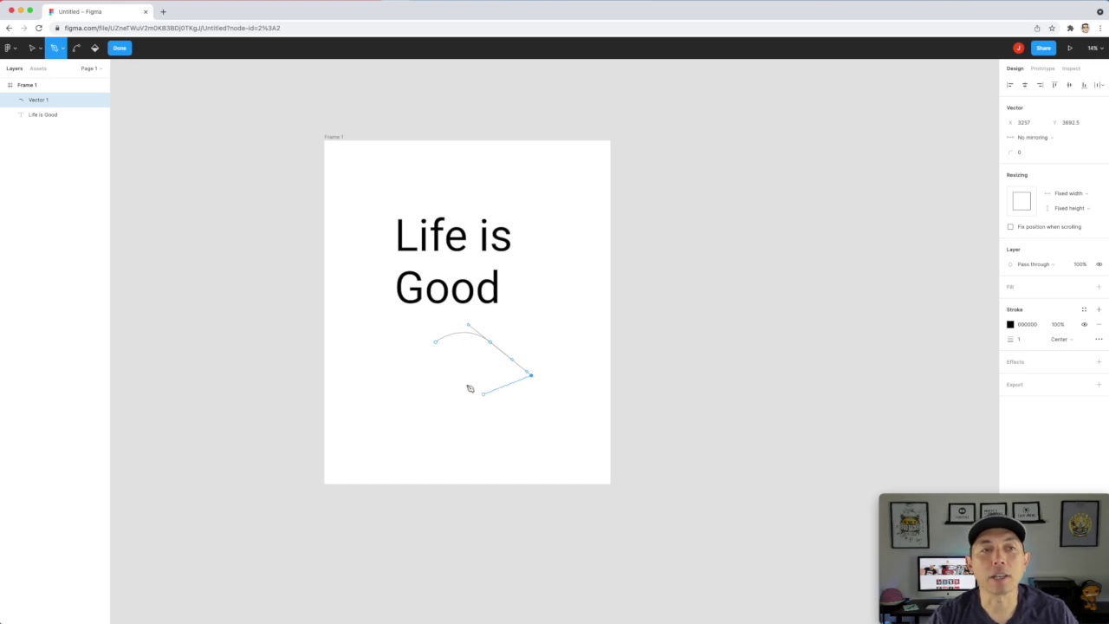
{"action": "key", "text": "Escape"}
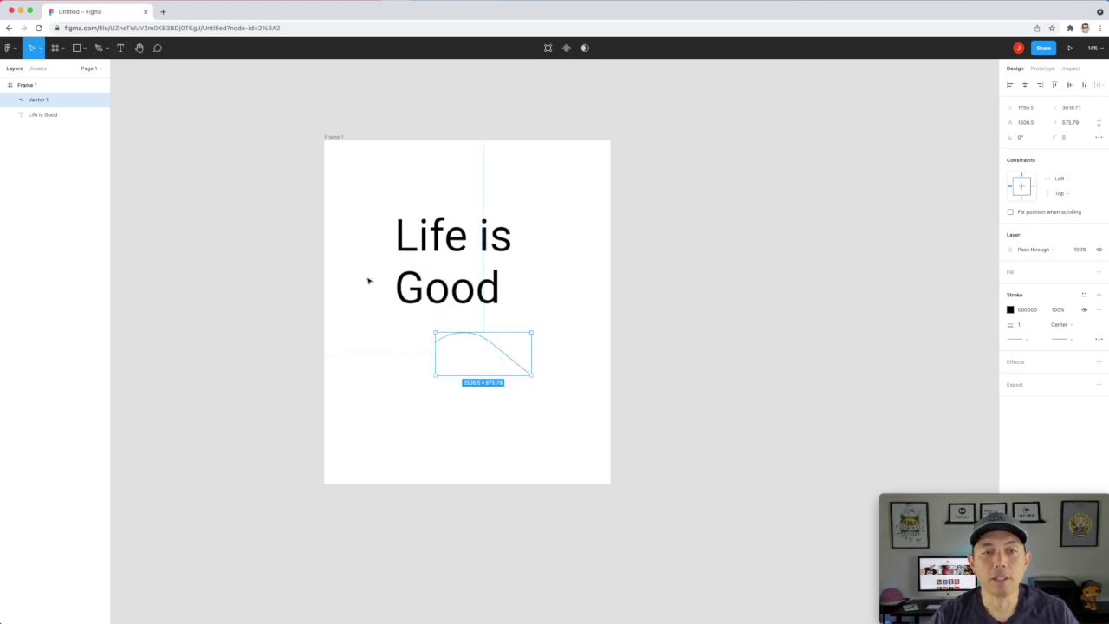
{"action": "left_click", "coordinate": [549, 306]}
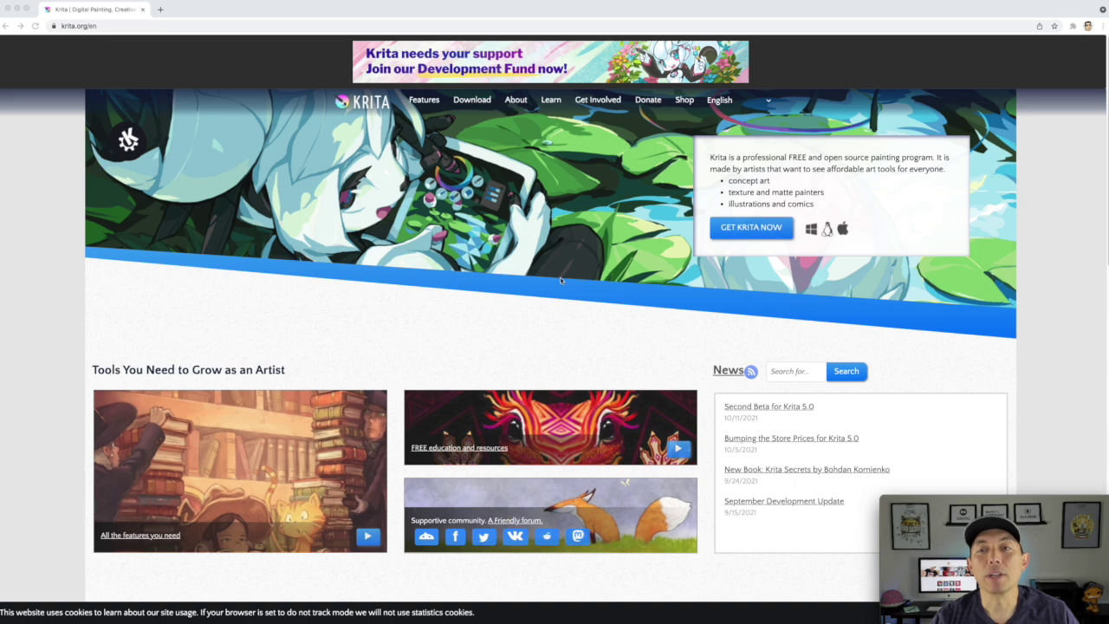
Browse the krita.org homepage and go to its Download page.
{"action": "scroll", "coordinate": [560, 280], "scroll_direction": "down", "scroll_amount": 5}
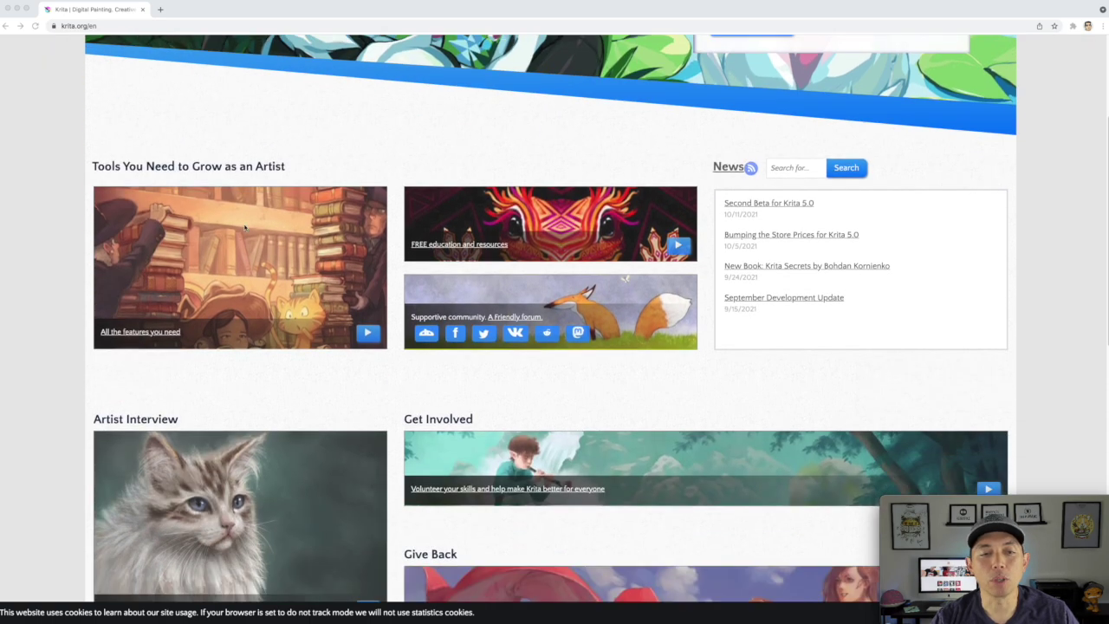
{"action": "scroll", "coordinate": [244, 227], "scroll_direction": "down", "scroll_amount": 6}
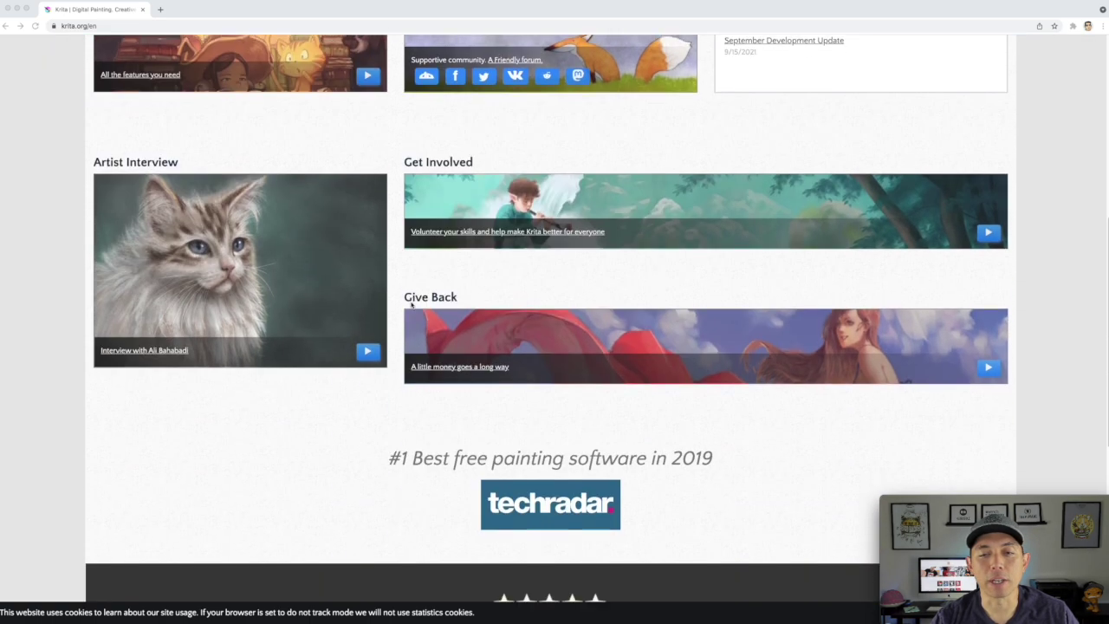
{"action": "scroll", "coordinate": [411, 303], "scroll_direction": "down", "scroll_amount": 5}
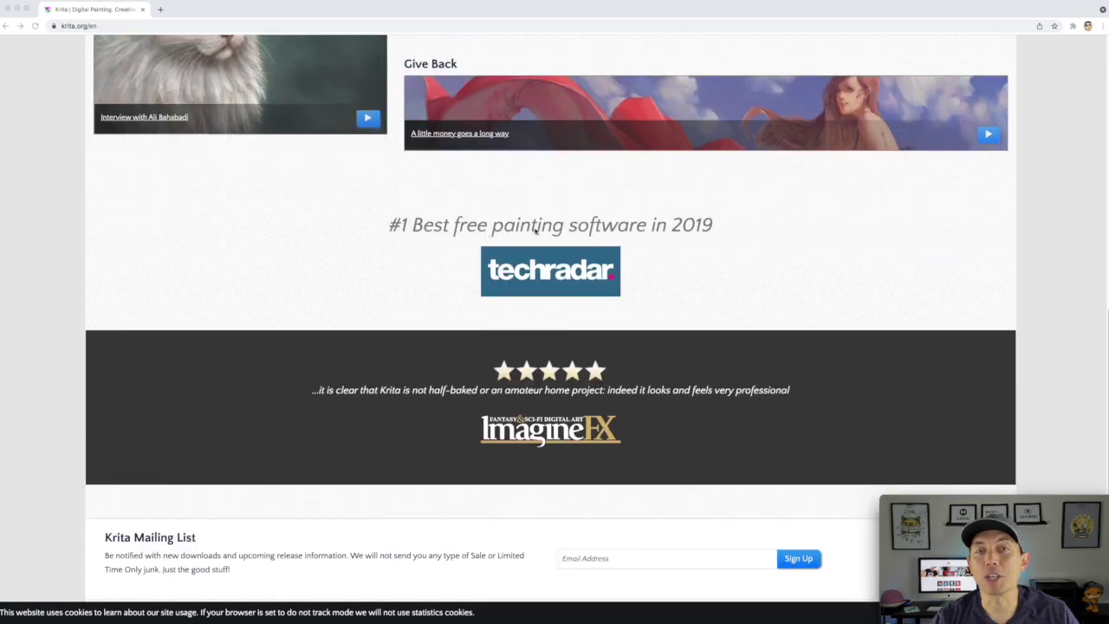
{"action": "scroll", "coordinate": [725, 276], "scroll_direction": "down", "scroll_amount": 5}
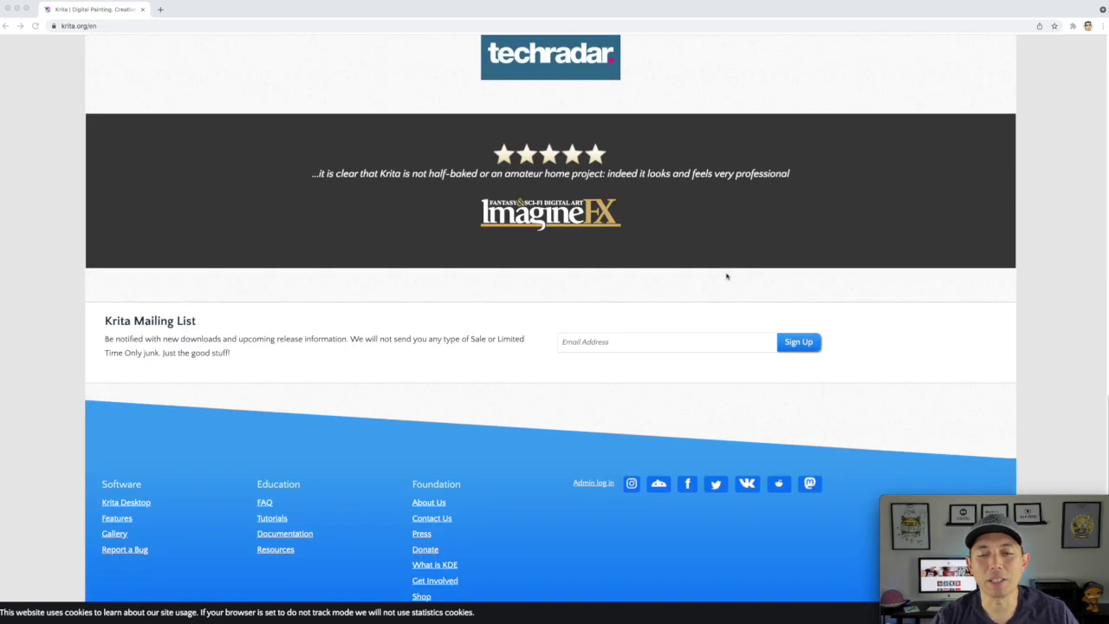
{"action": "scroll", "coordinate": [726, 275], "scroll_direction": "up", "scroll_amount": 15}
{"action": "scroll", "coordinate": [726, 276], "scroll_direction": "up", "scroll_amount": 6}
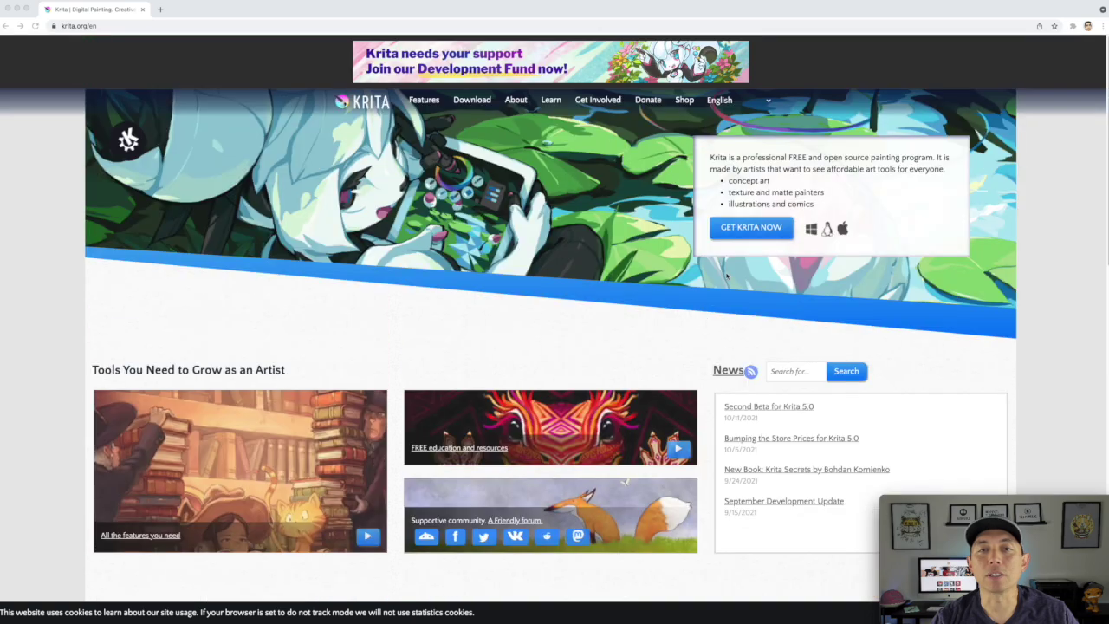
{"action": "left_click", "coordinate": [473, 100]}
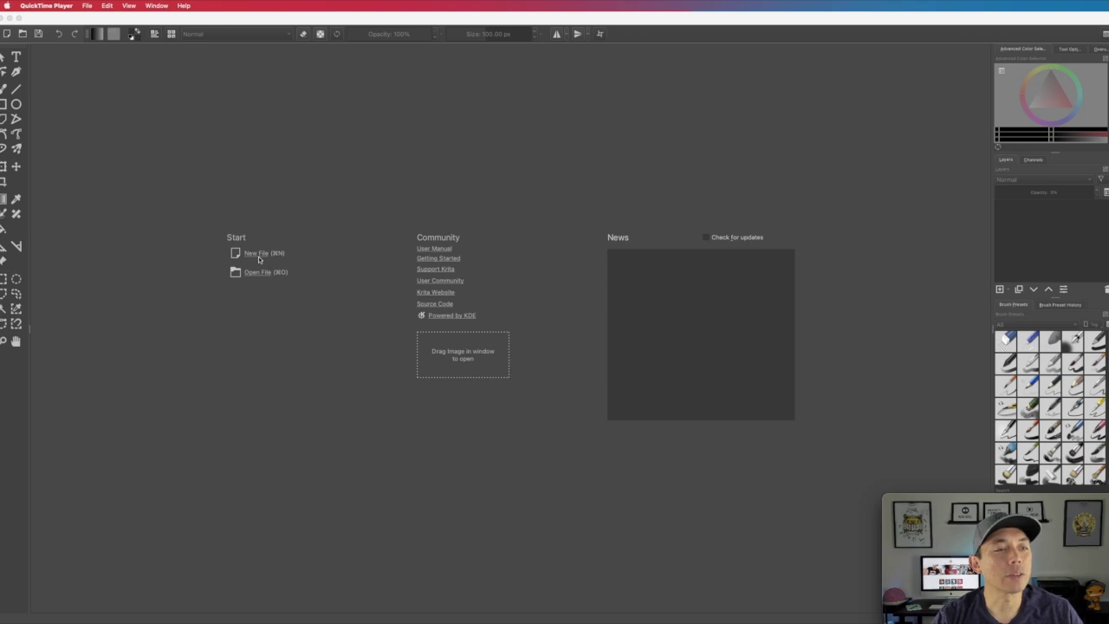
Create a new Krita document, changing the default 2480 × 3508 size to 4500 × 5400 px.
{"action": "left_click", "coordinate": [256, 253]}
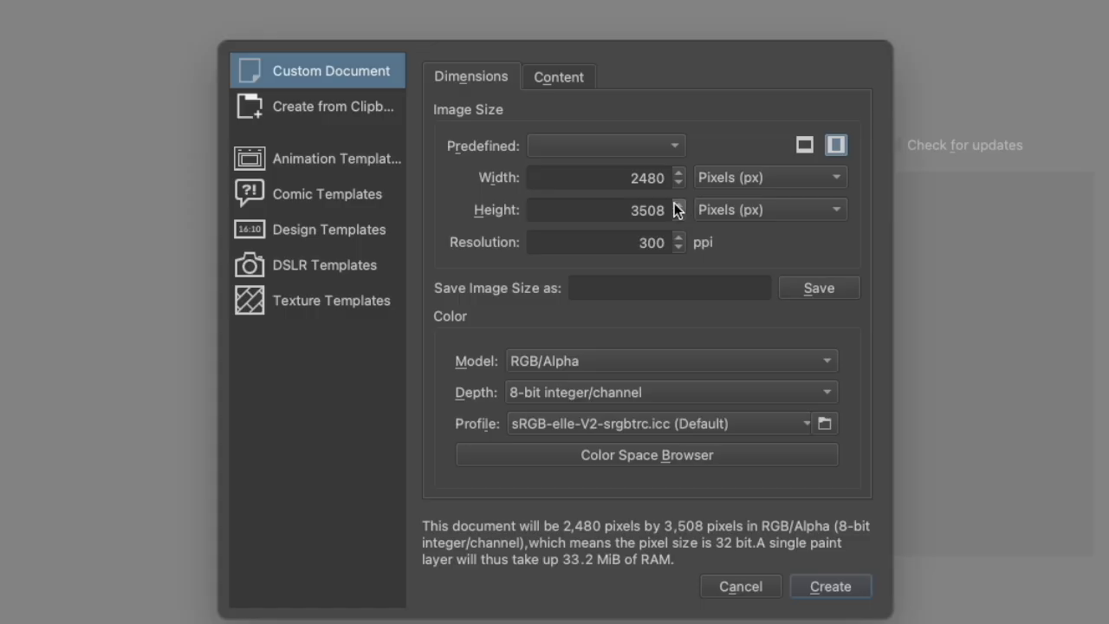
{"action": "left_click", "coordinate": [641, 178]}
{"action": "double_click", "coordinate": [661, 182]}
{"action": "type", "text": "4500"}
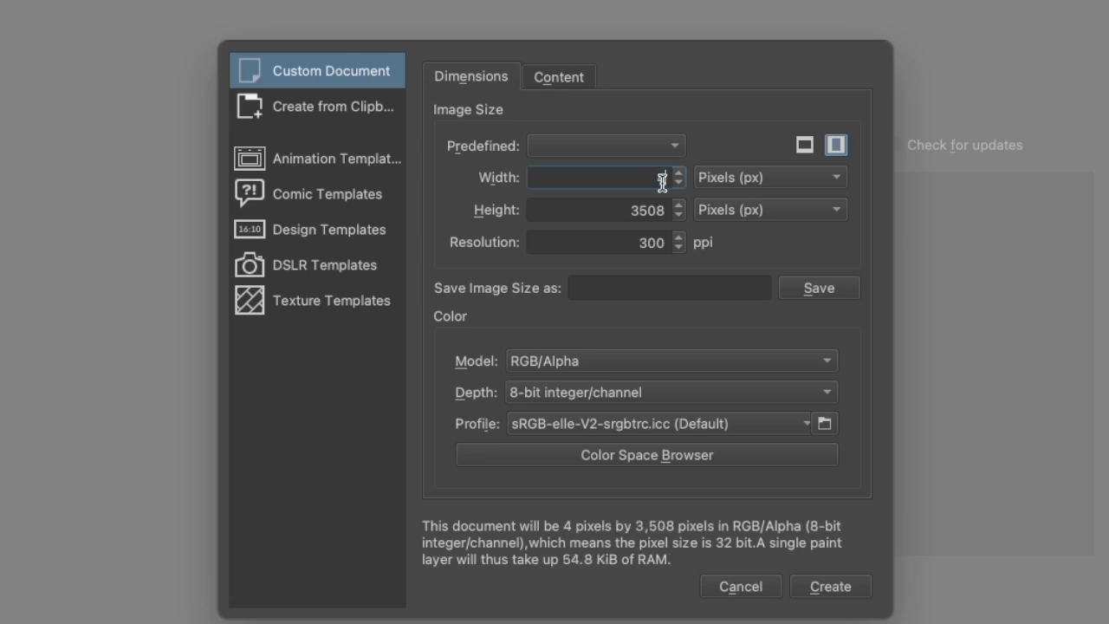
{"action": "left_click", "coordinate": [656, 213]}
{"action": "double_click", "coordinate": [653, 216]}
{"action": "type", "text": "5400"}
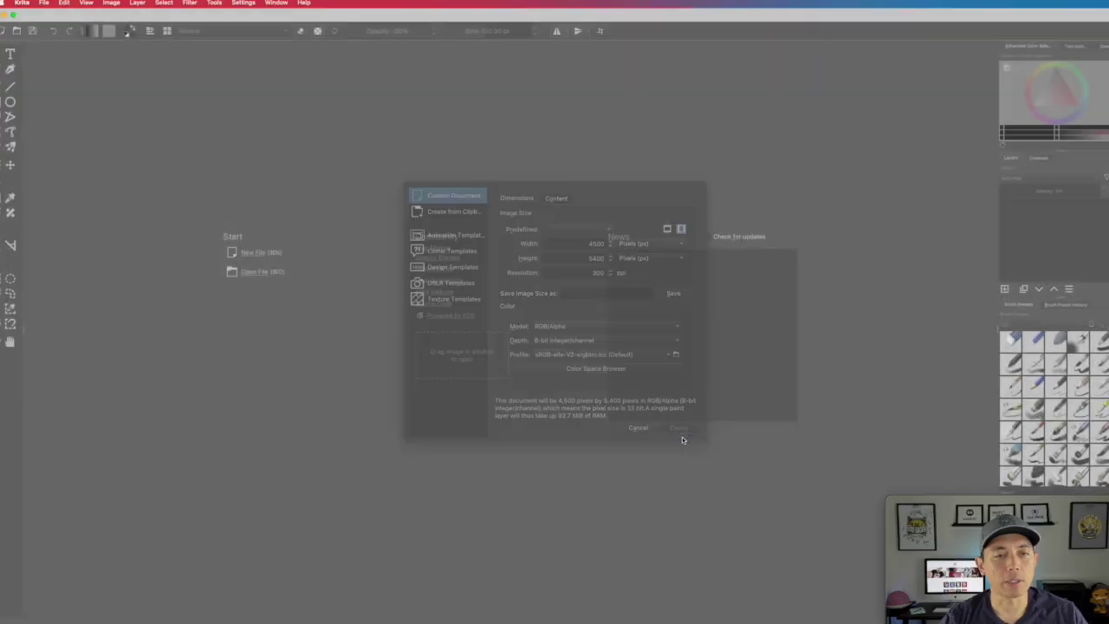
{"action": "left_click", "coordinate": [832, 596]}
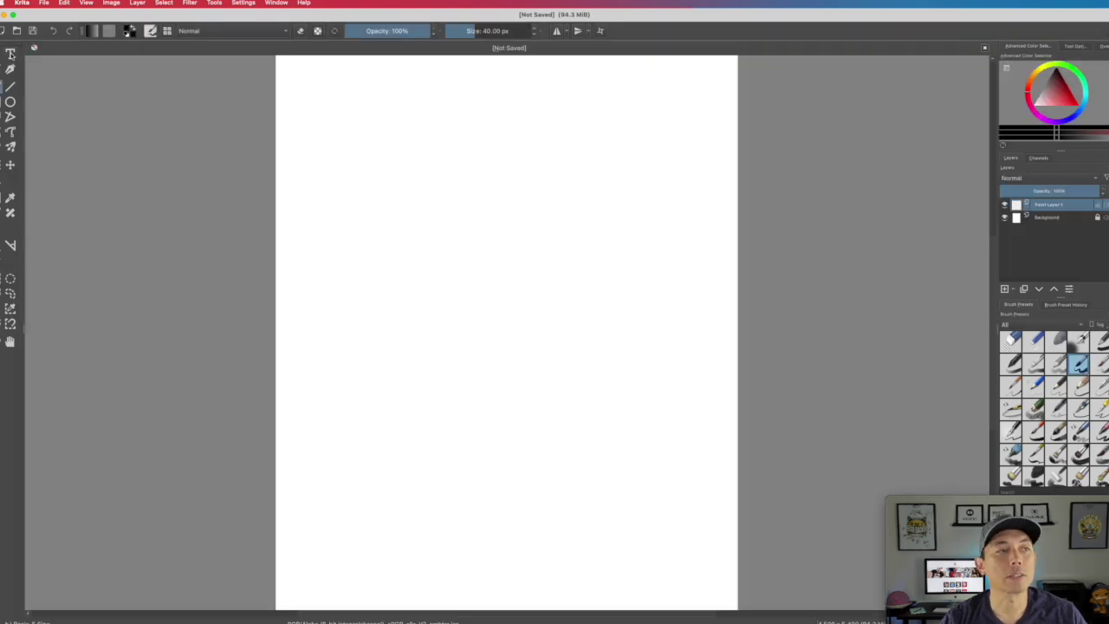
Try the Text and Brush tools, then draw a black rectangle outline near the canvas top.
{"action": "key", "text": "t"}
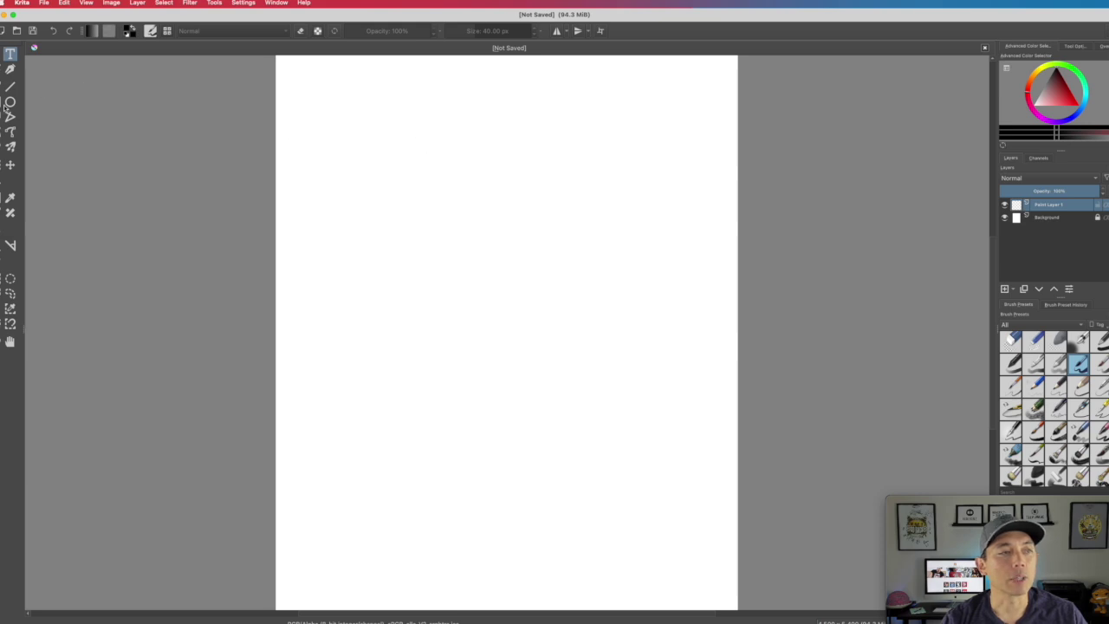
{"action": "left_click", "coordinate": [11, 70]}
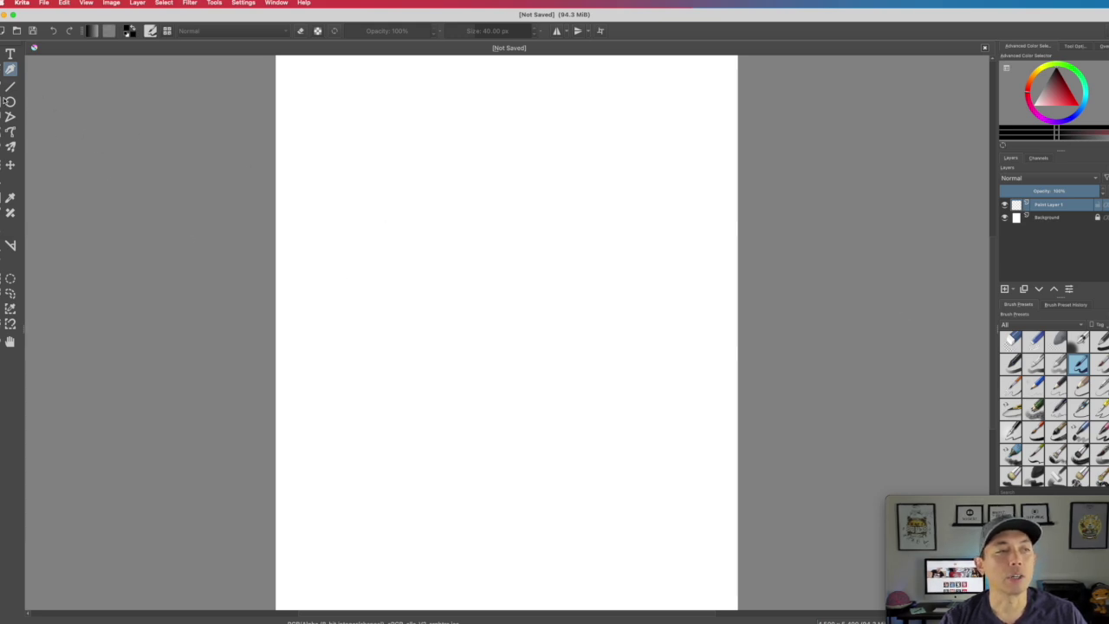
{"action": "left_click", "coordinate": [9, 102]}
{"action": "left_click_drag", "start_coordinate": [391, 115], "coordinate": [638, 325]}
{"action": "left_click", "coordinate": [44, 4]}
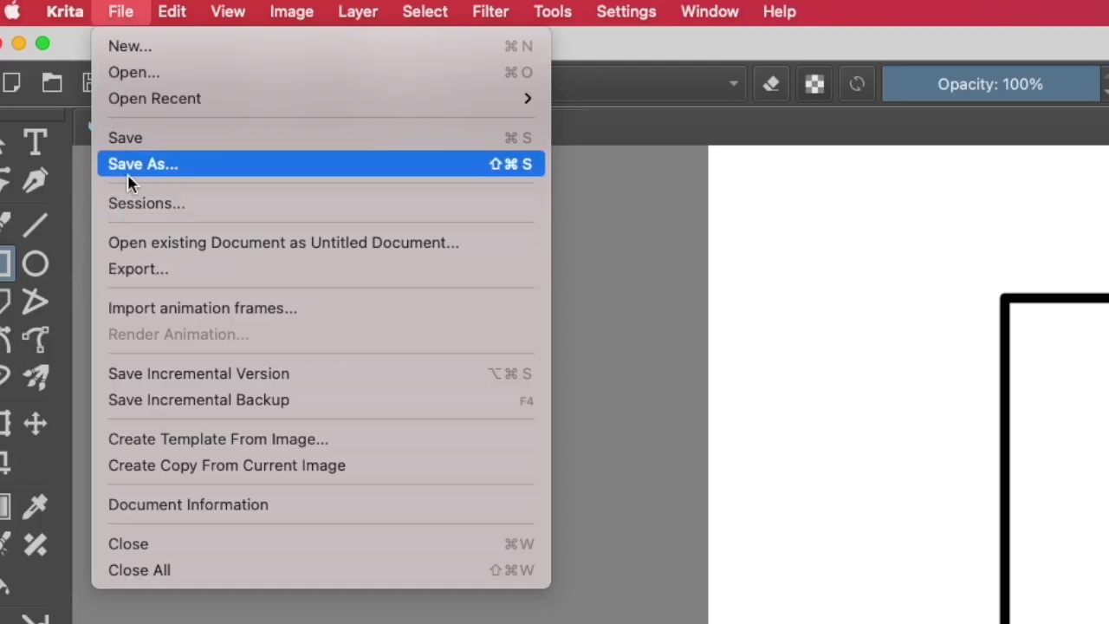
Pick PNG image as the Krita export file type, then cancel the export dialog.
{"action": "left_click", "coordinate": [147, 275]}
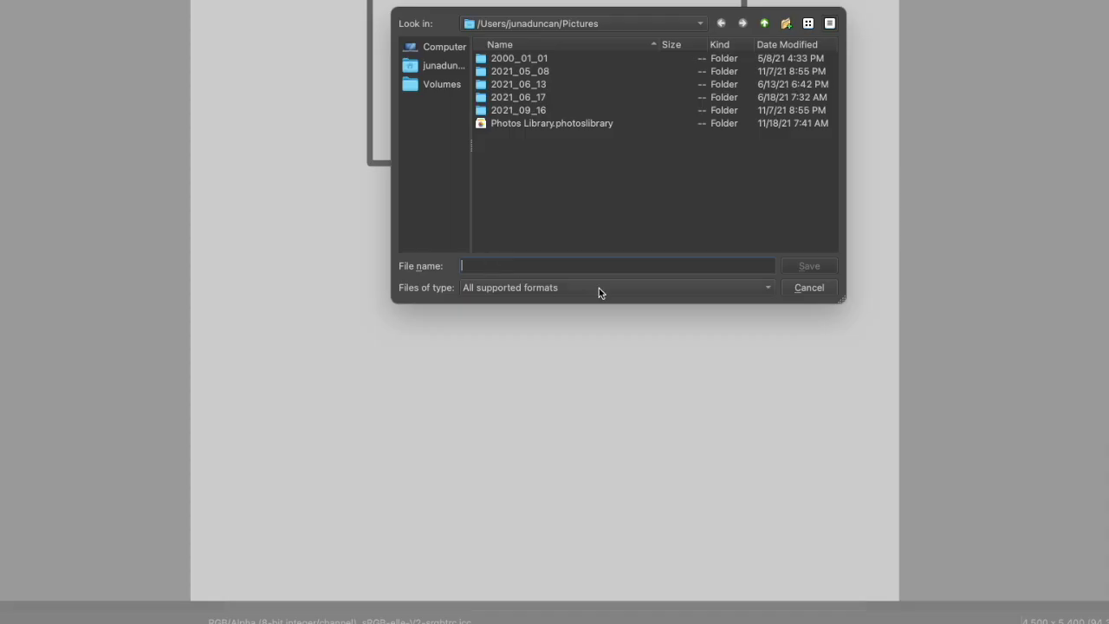
{"action": "left_click", "coordinate": [543, 405]}
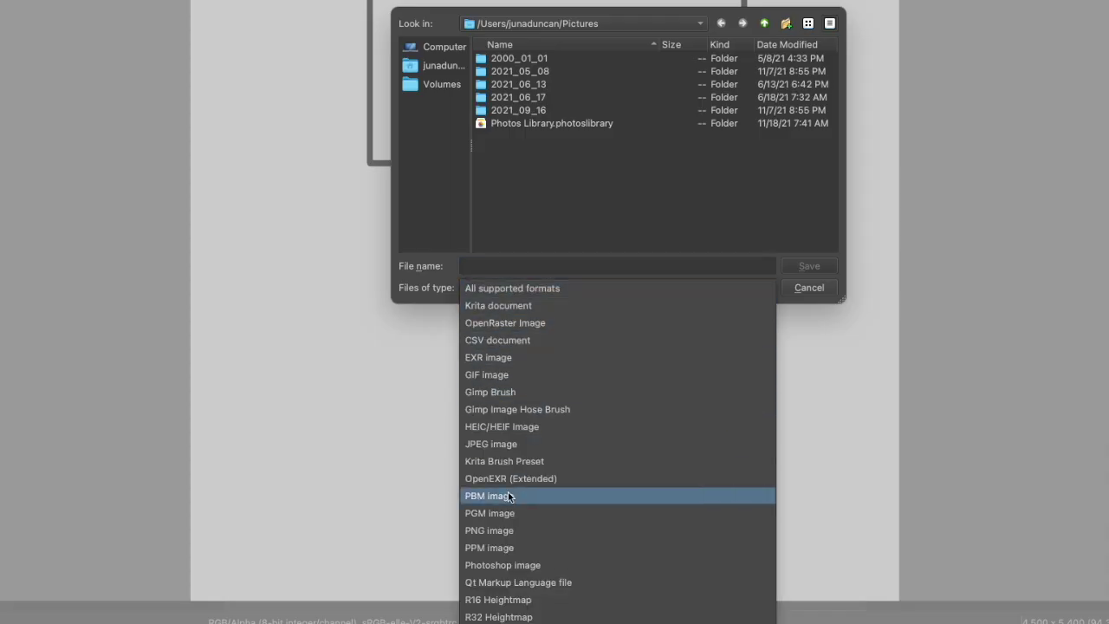
{"action": "left_click", "coordinate": [518, 529]}
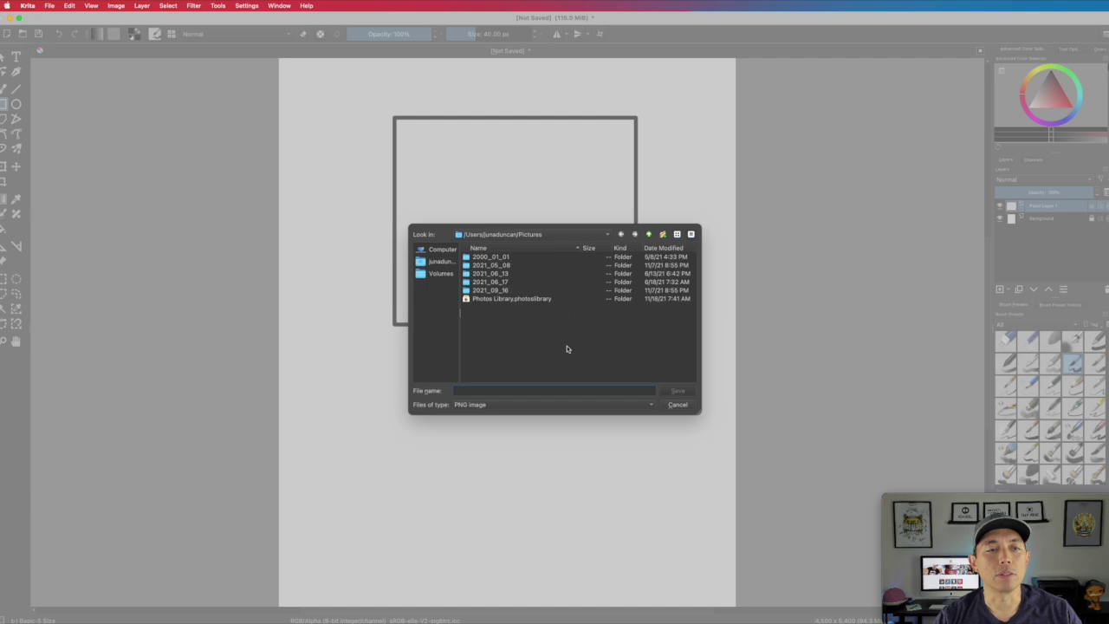
{"action": "key", "text": "Escape"}
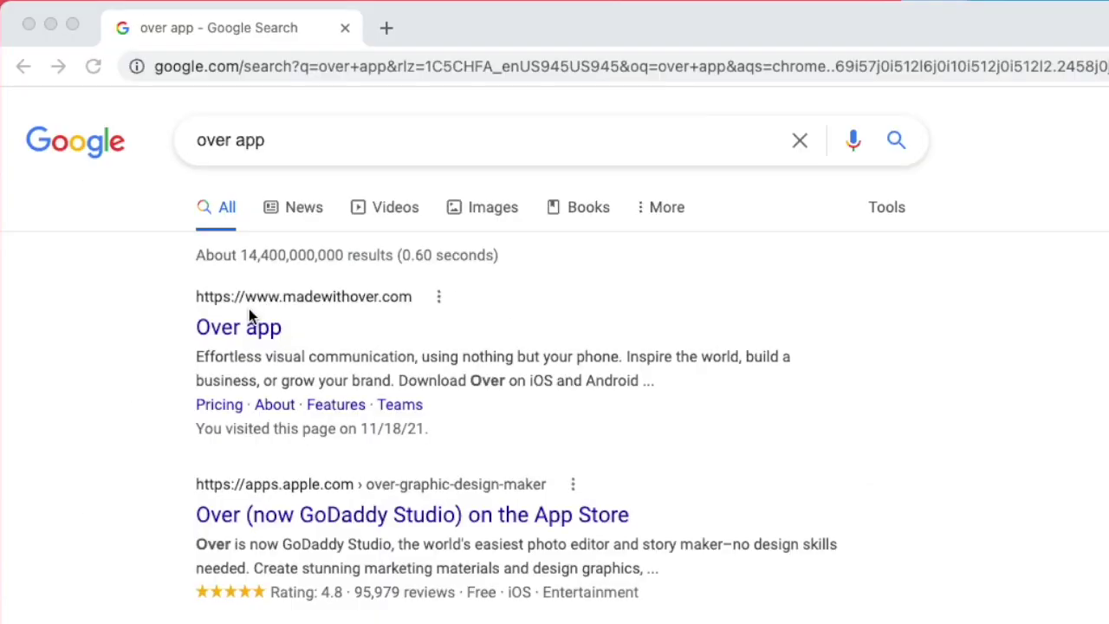
Open the Over app search result and choose Start creating on madewithover.com.
{"action": "left_click", "coordinate": [242, 330]}
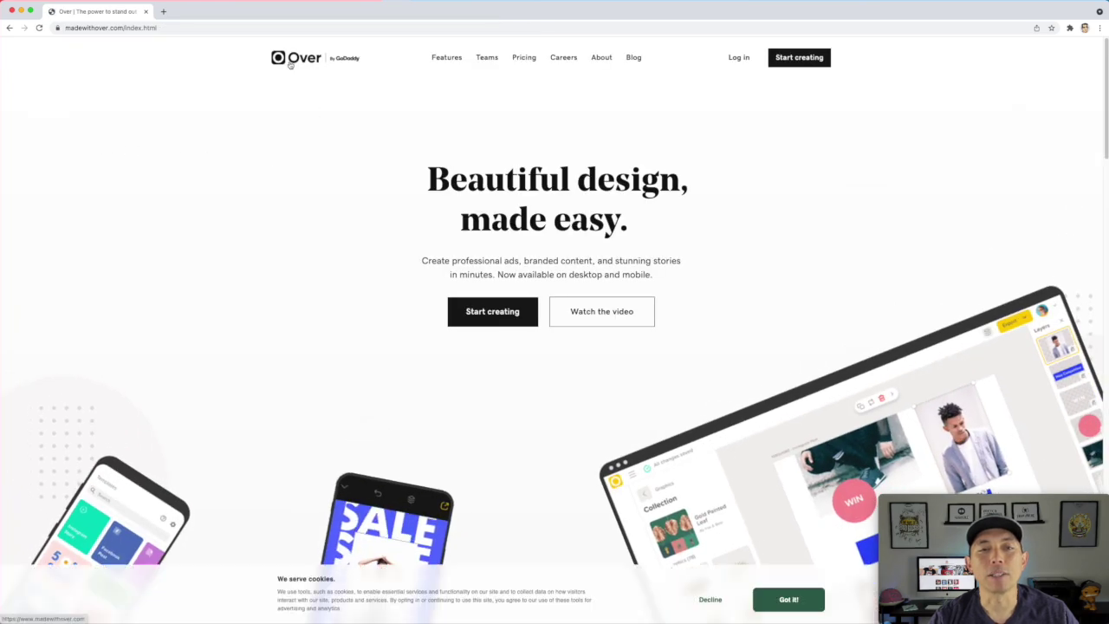
{"action": "left_click", "coordinate": [514, 320]}
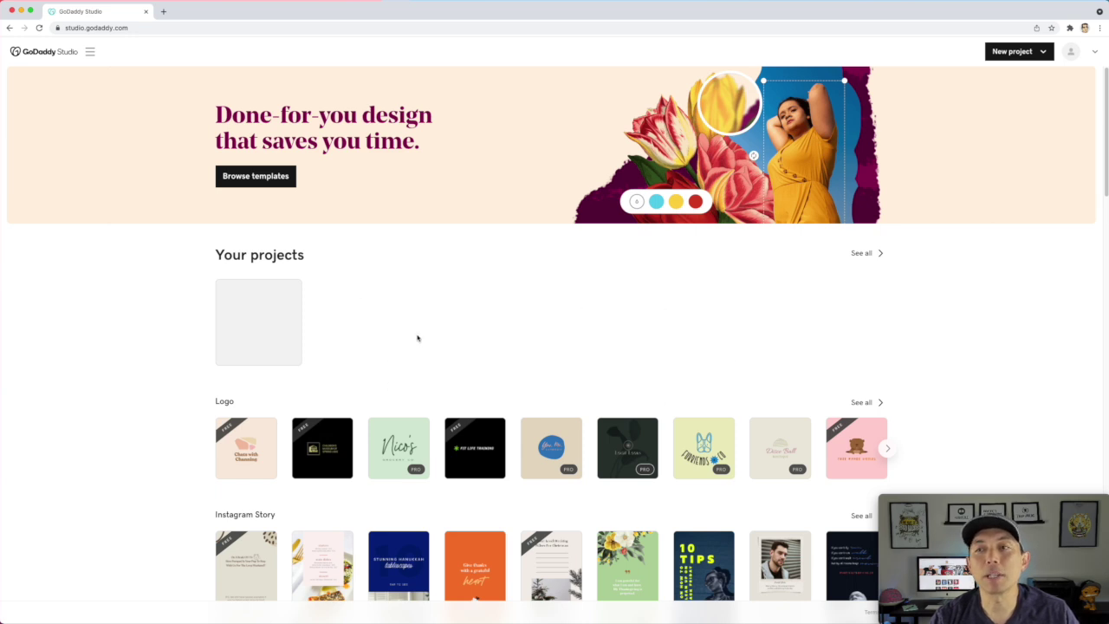
Start a new transparent GoDaddy Studio project and dismiss the Pages popup.
{"action": "left_click", "coordinate": [1019, 52]}
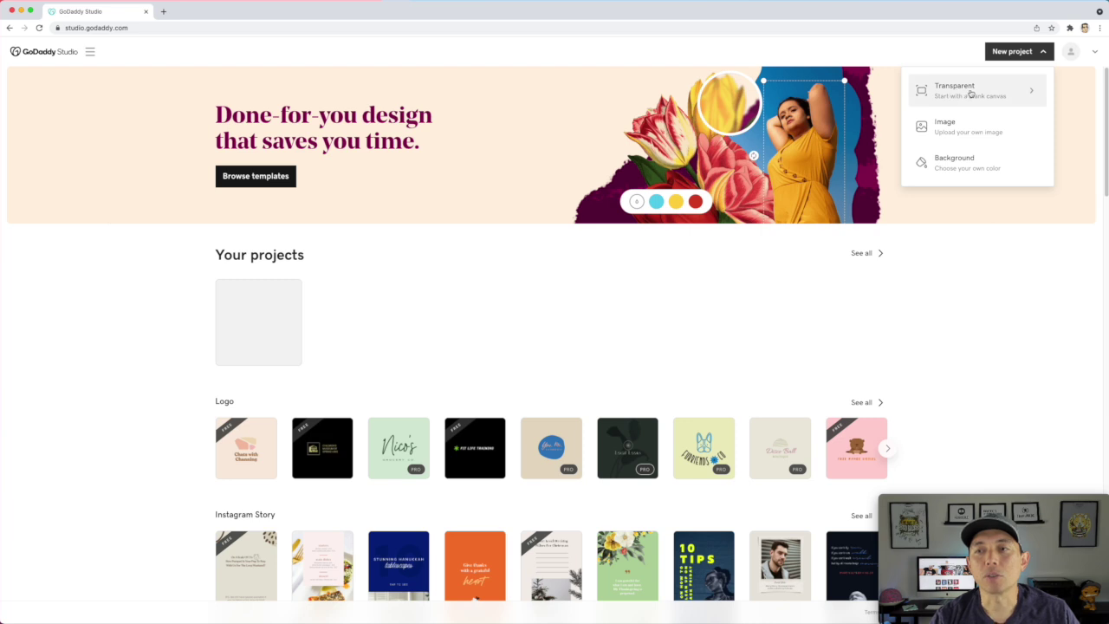
{"action": "left_click", "coordinate": [971, 93]}
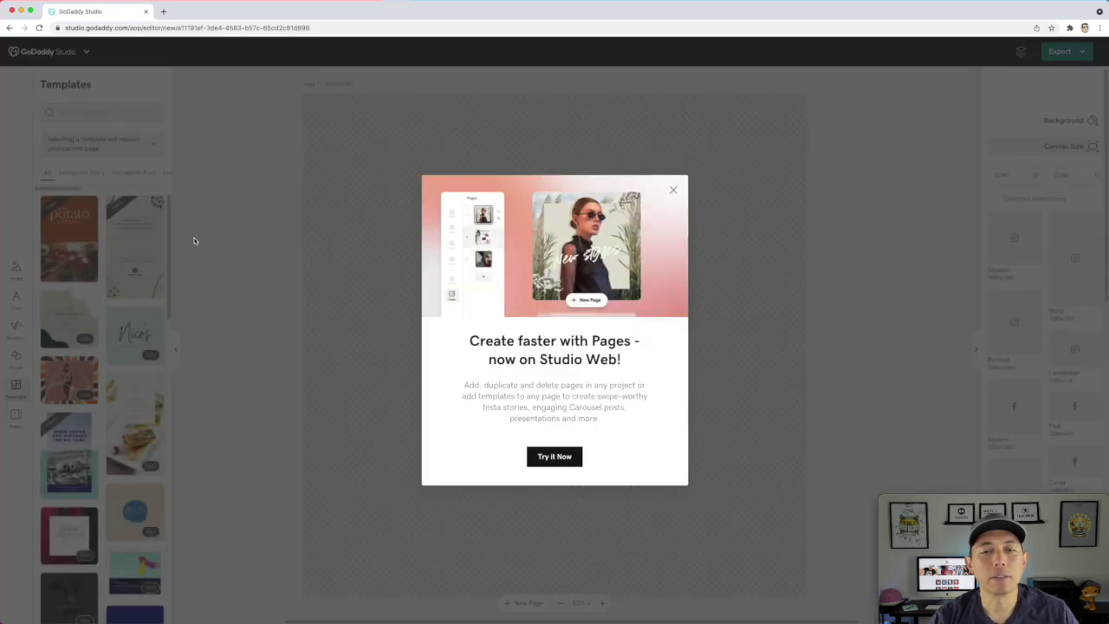
{"action": "left_click", "coordinate": [673, 190]}
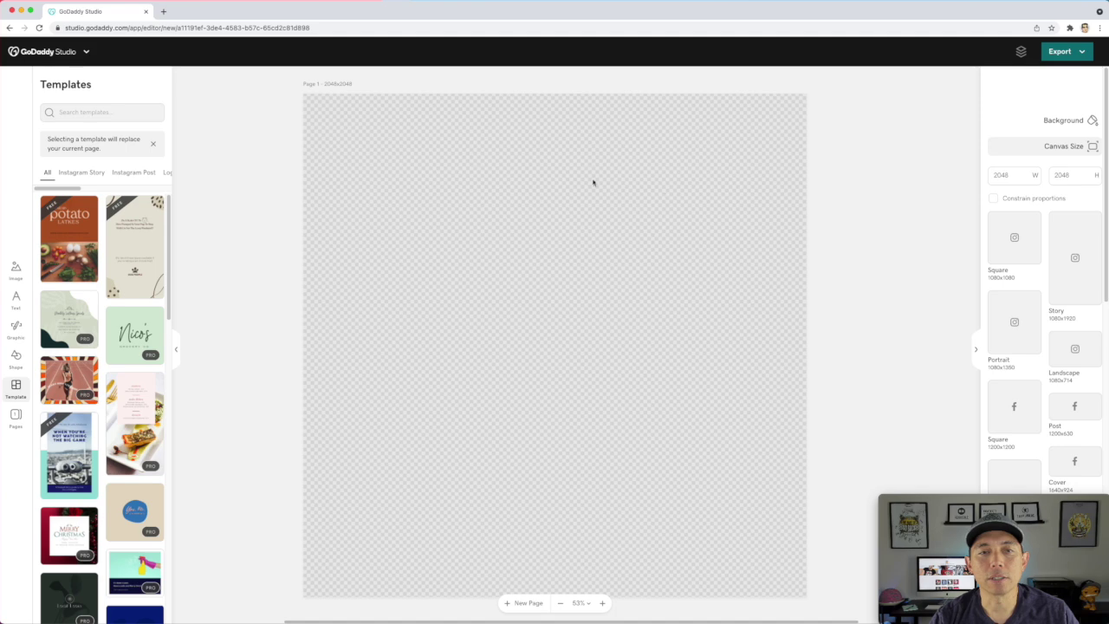
Set the canvas size to 4500 wide by 5400 high.
{"action": "double_click", "coordinate": [1000, 175]}
{"action": "type", "text": "4500"}
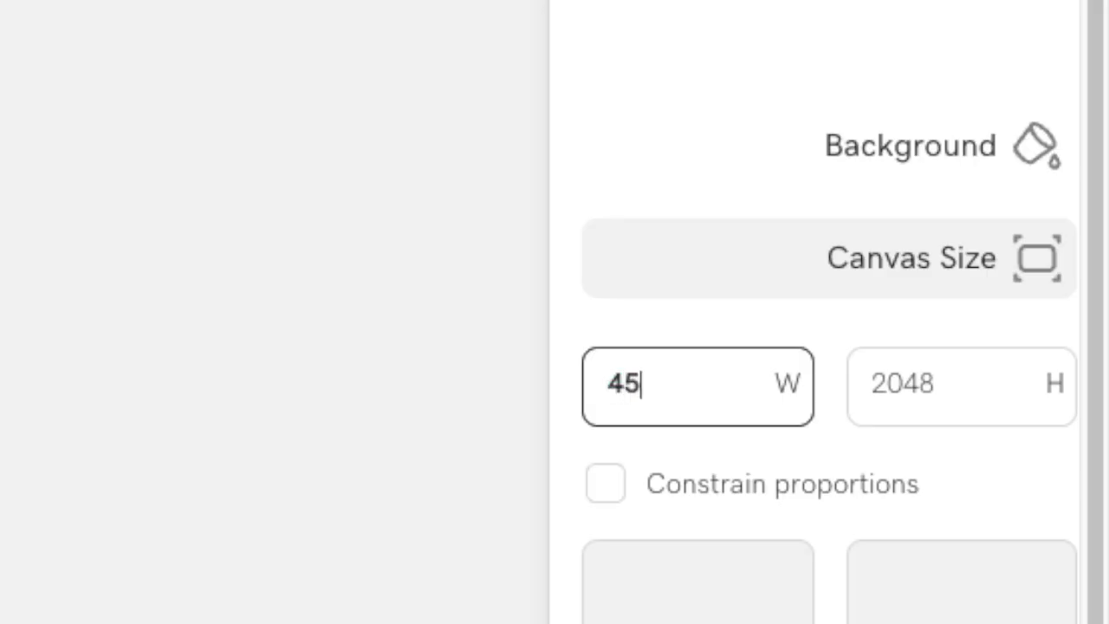
{"action": "left_click", "coordinate": [899, 409]}
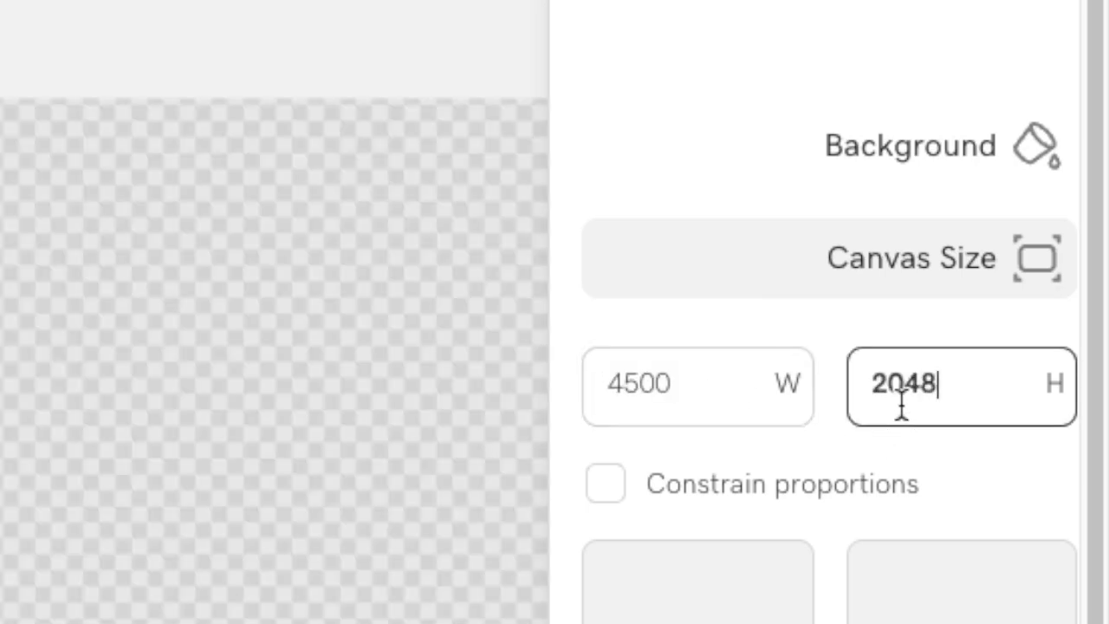
{"action": "double_click", "coordinate": [899, 394]}
{"action": "type", "text": "5400"}
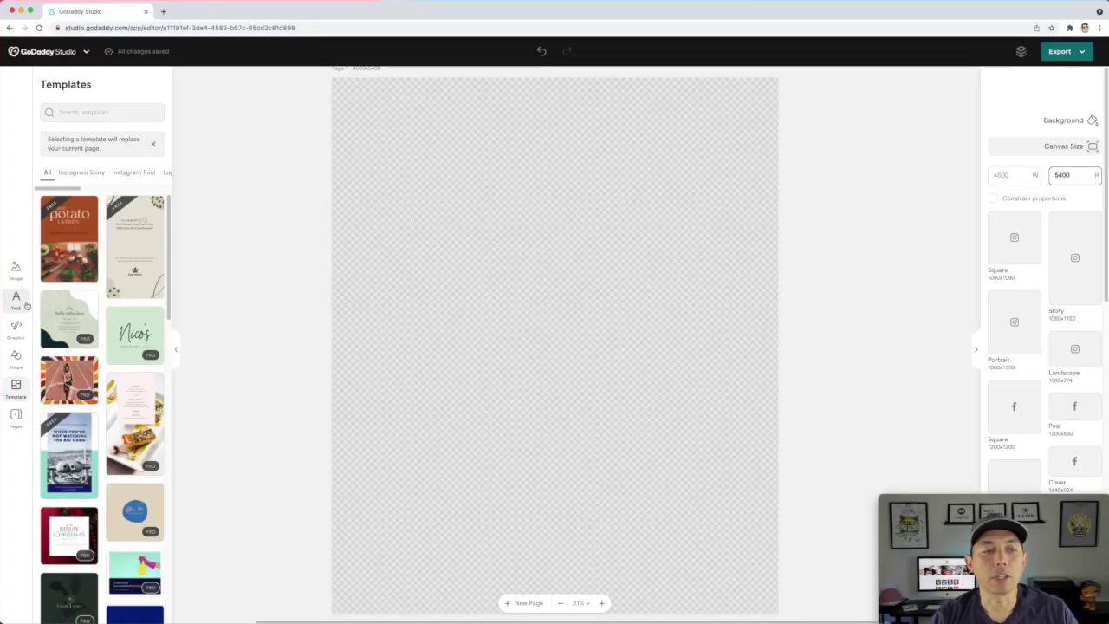
Add a text box reading 'Life is' on one line and 'Good' on the next.
{"action": "left_click", "coordinate": [16, 298]}
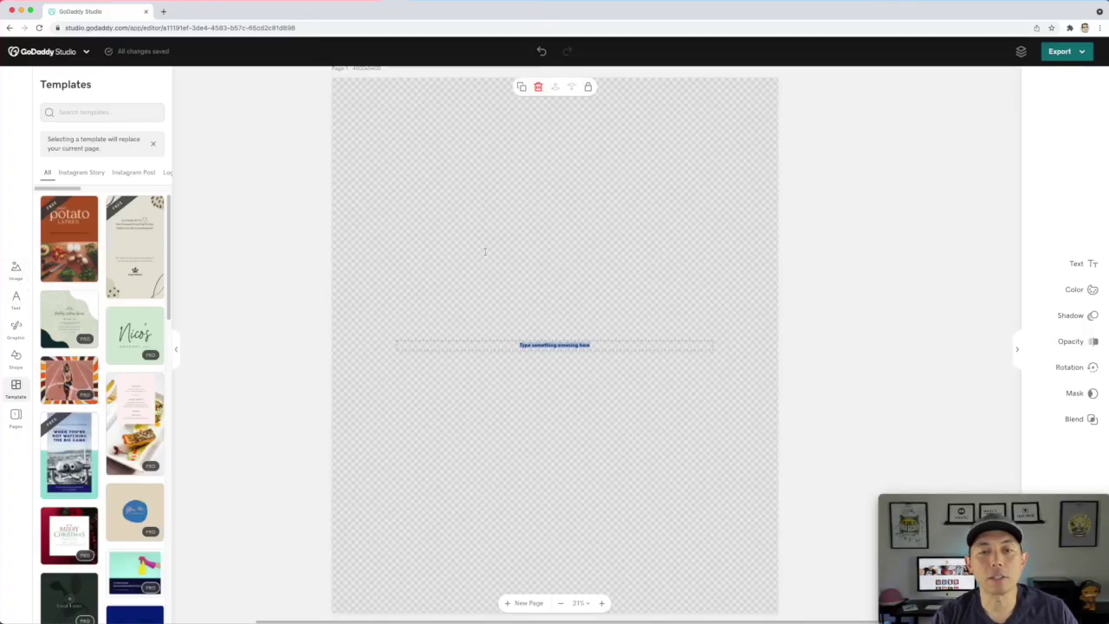
{"action": "key", "text": "BackSpace"}
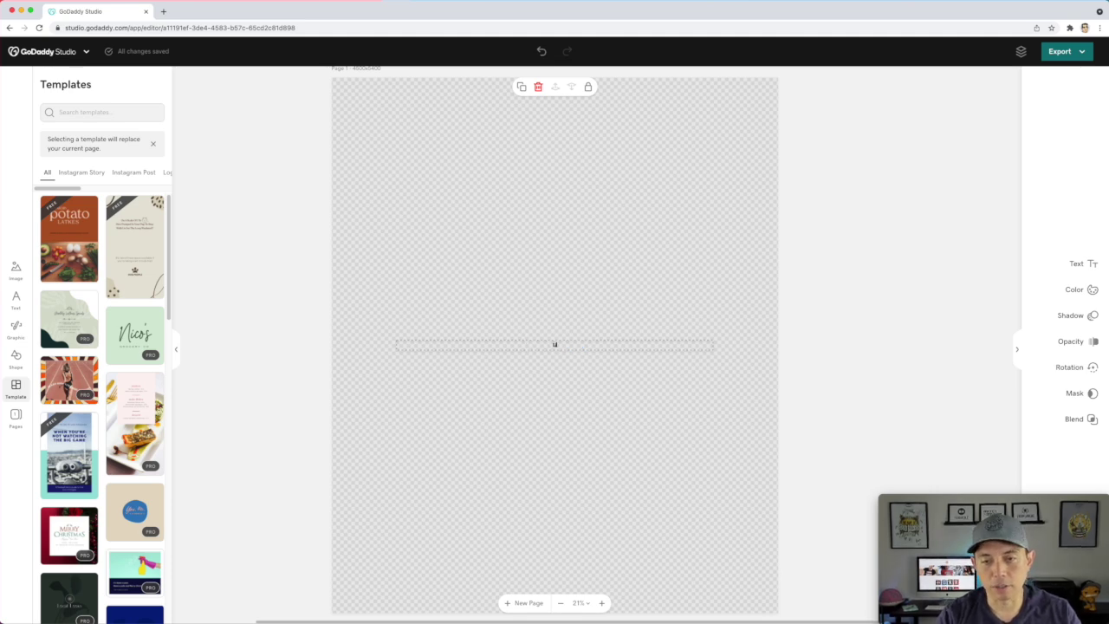
{"action": "type", "text": "Life is"}
{"action": "key", "text": "Return"}
{"action": "type", "text": "Good"}
Enlarge the Life is Good text and centre it across the upper canvas.
{"action": "left_click", "coordinate": [812, 268]}
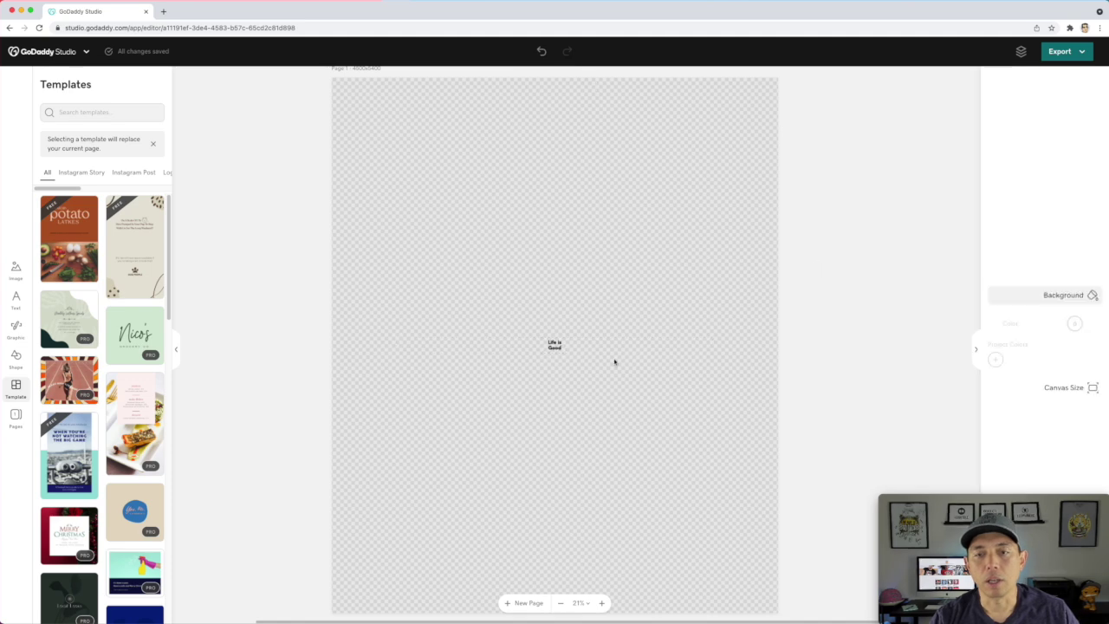
{"action": "left_click", "coordinate": [557, 347]}
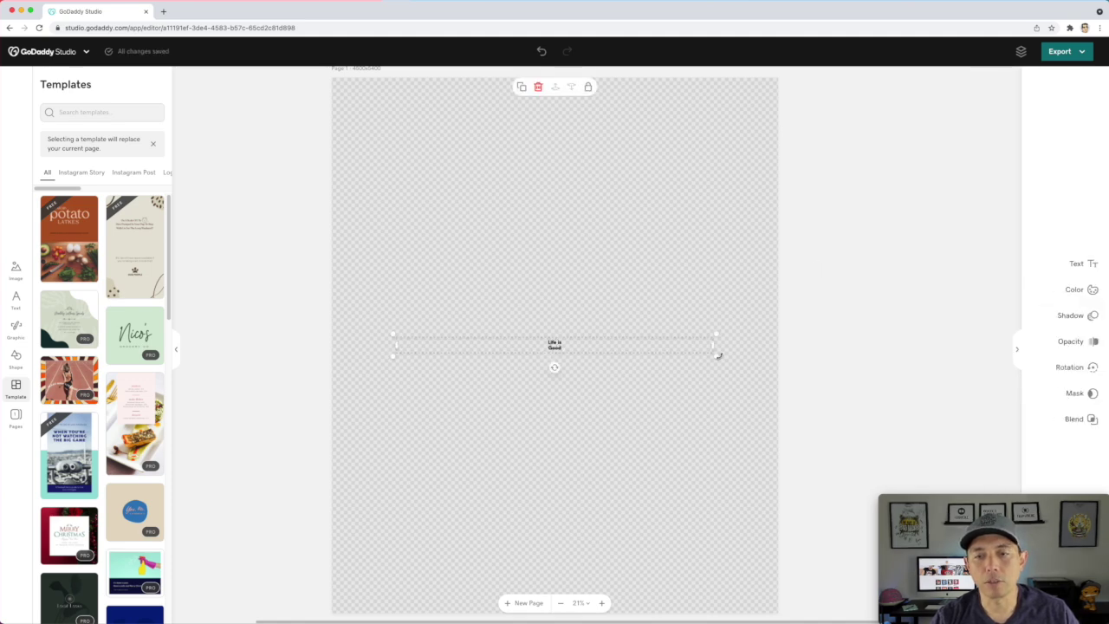
{"action": "left_click_drag", "start_coordinate": [716, 357], "coordinate": [814, 443]}
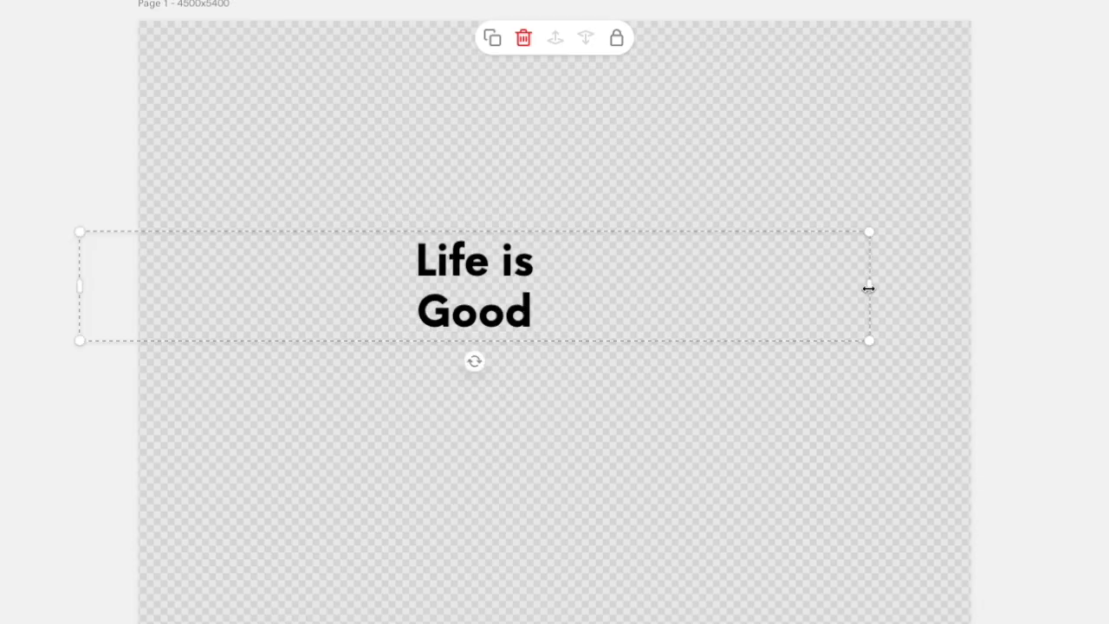
{"action": "left_click_drag", "start_coordinate": [867, 288], "coordinate": [278, 282]}
{"action": "left_click_drag", "start_coordinate": [208, 269], "coordinate": [337, 106]}
{"action": "left_click_drag", "start_coordinate": [412, 170], "coordinate": [1028, 577]}
{"action": "left_click_drag", "start_coordinate": [788, 185], "coordinate": [717, 247]}
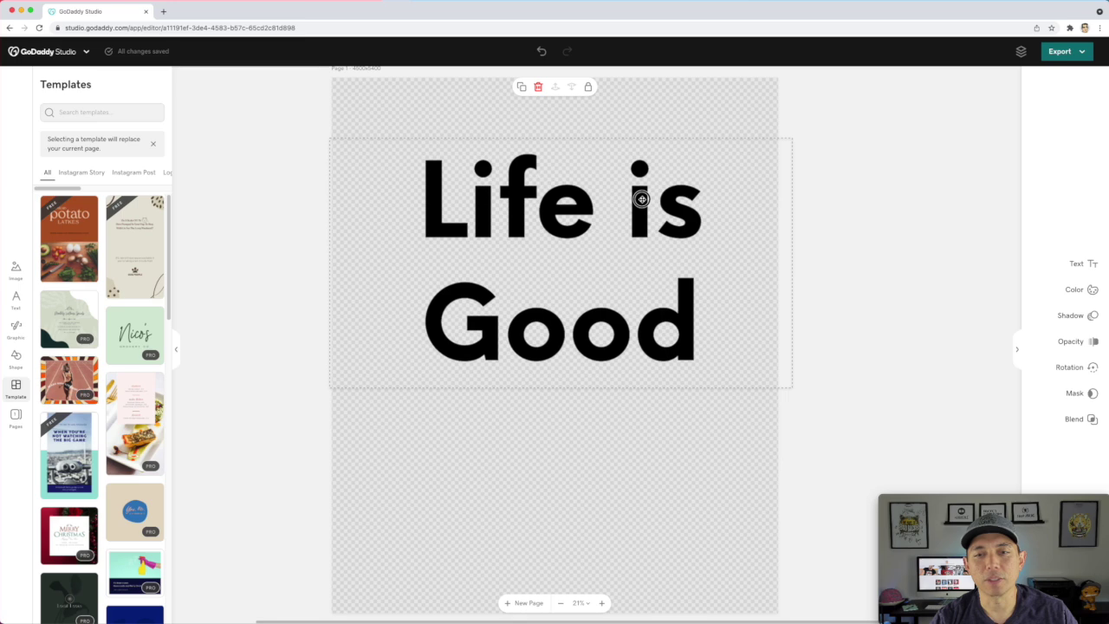
{"action": "left_click_drag", "start_coordinate": [642, 199], "coordinate": [635, 198]}
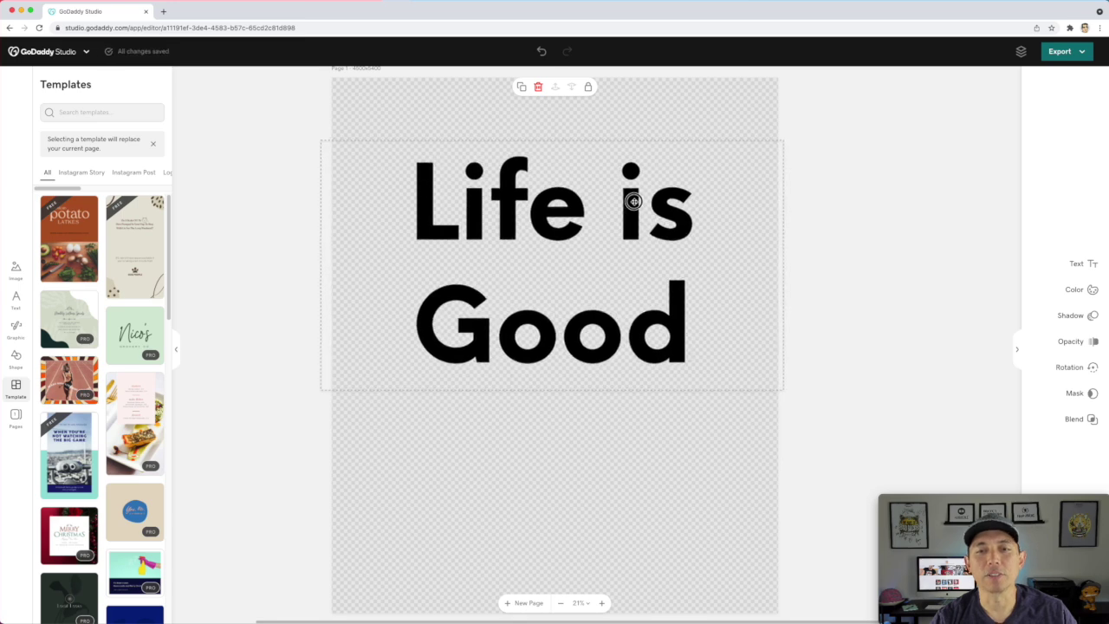
{"action": "left_click", "coordinate": [833, 169]}
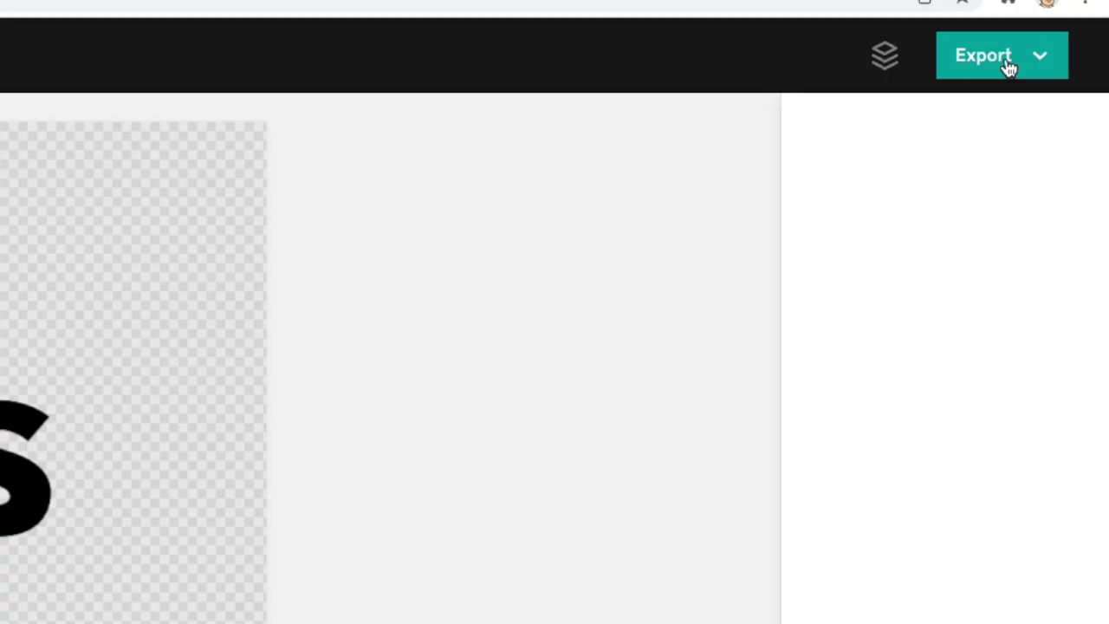
{"action": "left_click", "coordinate": [1068, 55]}
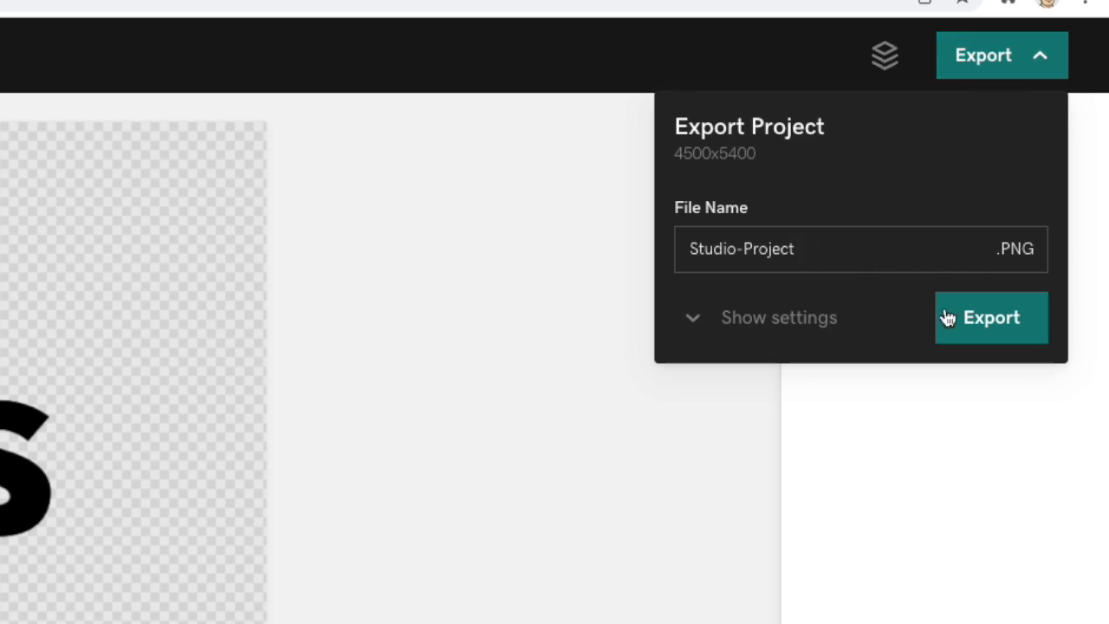
Export the design as Studio-Project.png, then browse the Image, Shape and Template libraries.
{"action": "left_click", "coordinate": [699, 319]}
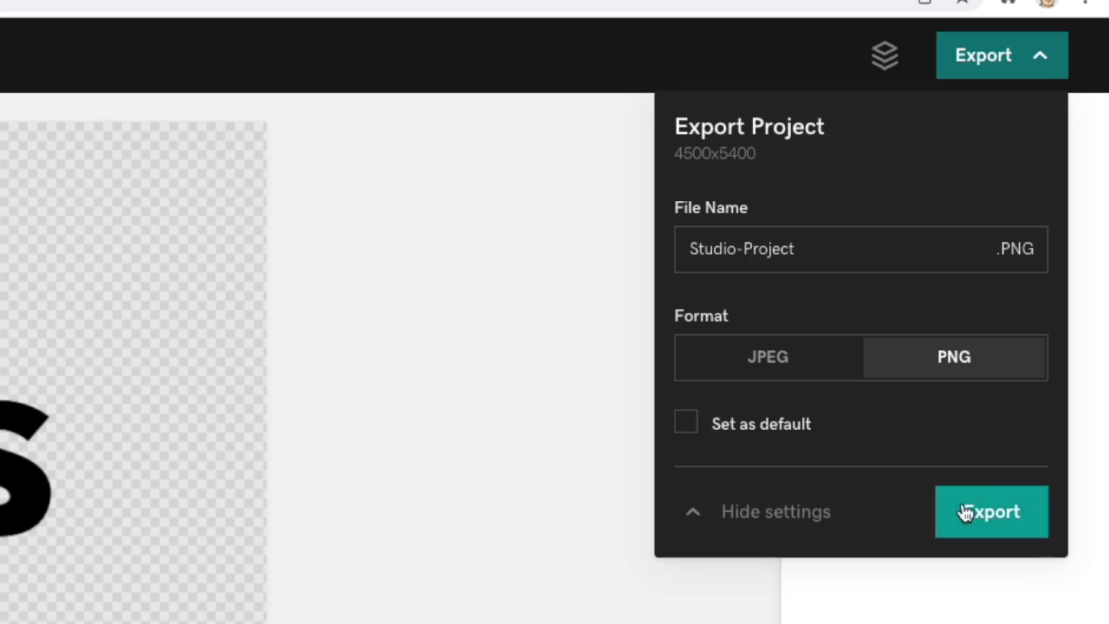
{"action": "left_click", "coordinate": [989, 513]}
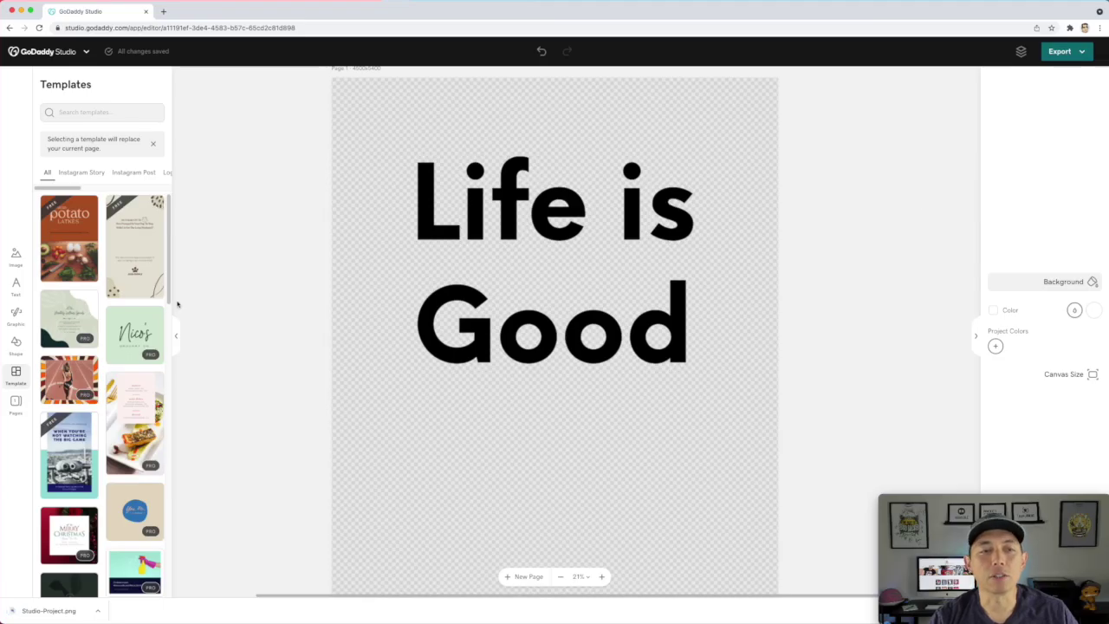
{"action": "left_click", "coordinate": [26, 255]}
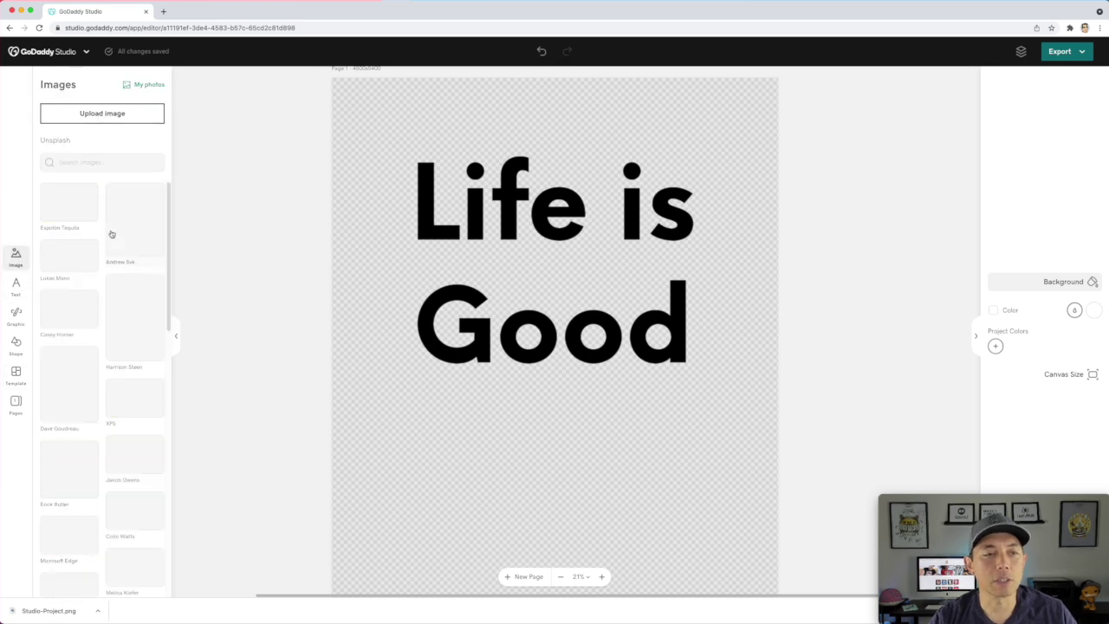
{"action": "scroll", "coordinate": [99, 347], "scroll_direction": "down", "scroll_amount": 3}
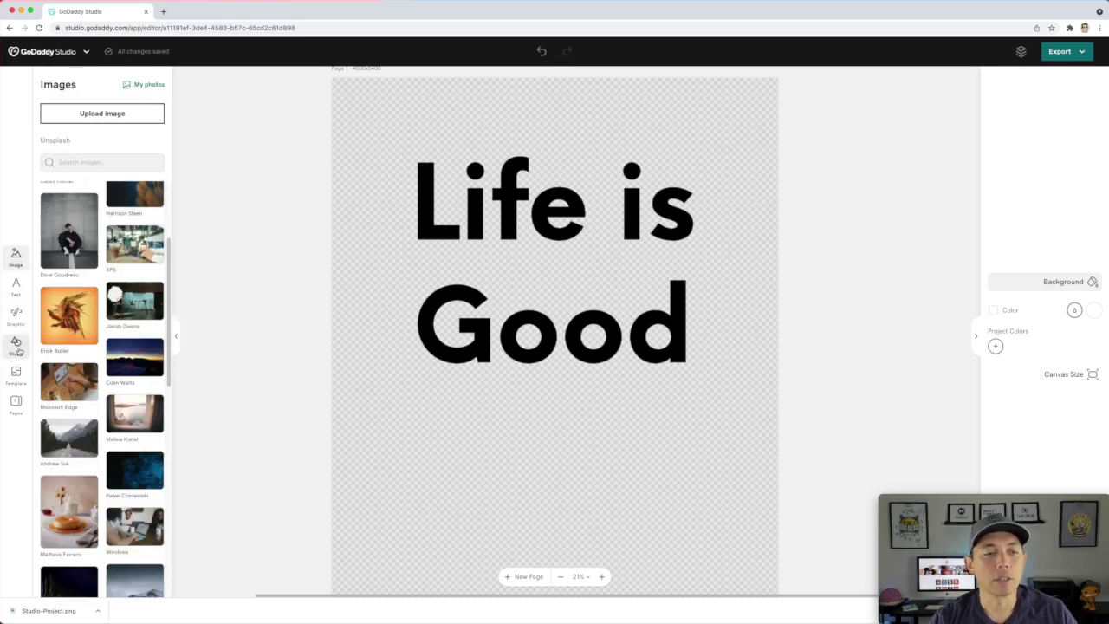
{"action": "left_click", "coordinate": [15, 343]}
{"action": "left_click", "coordinate": [17, 373]}
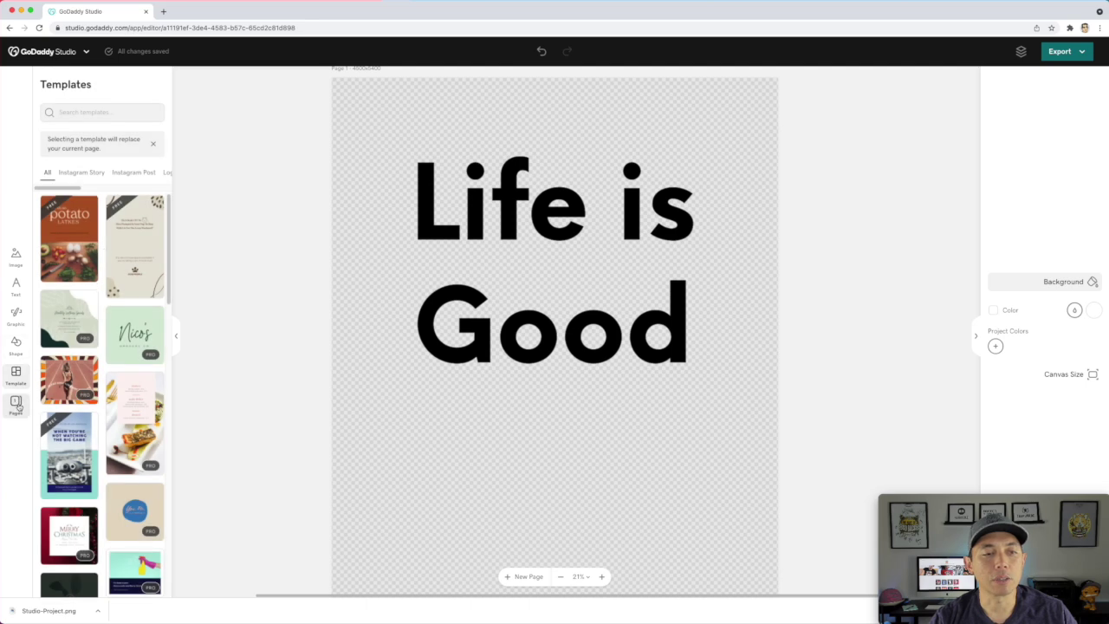